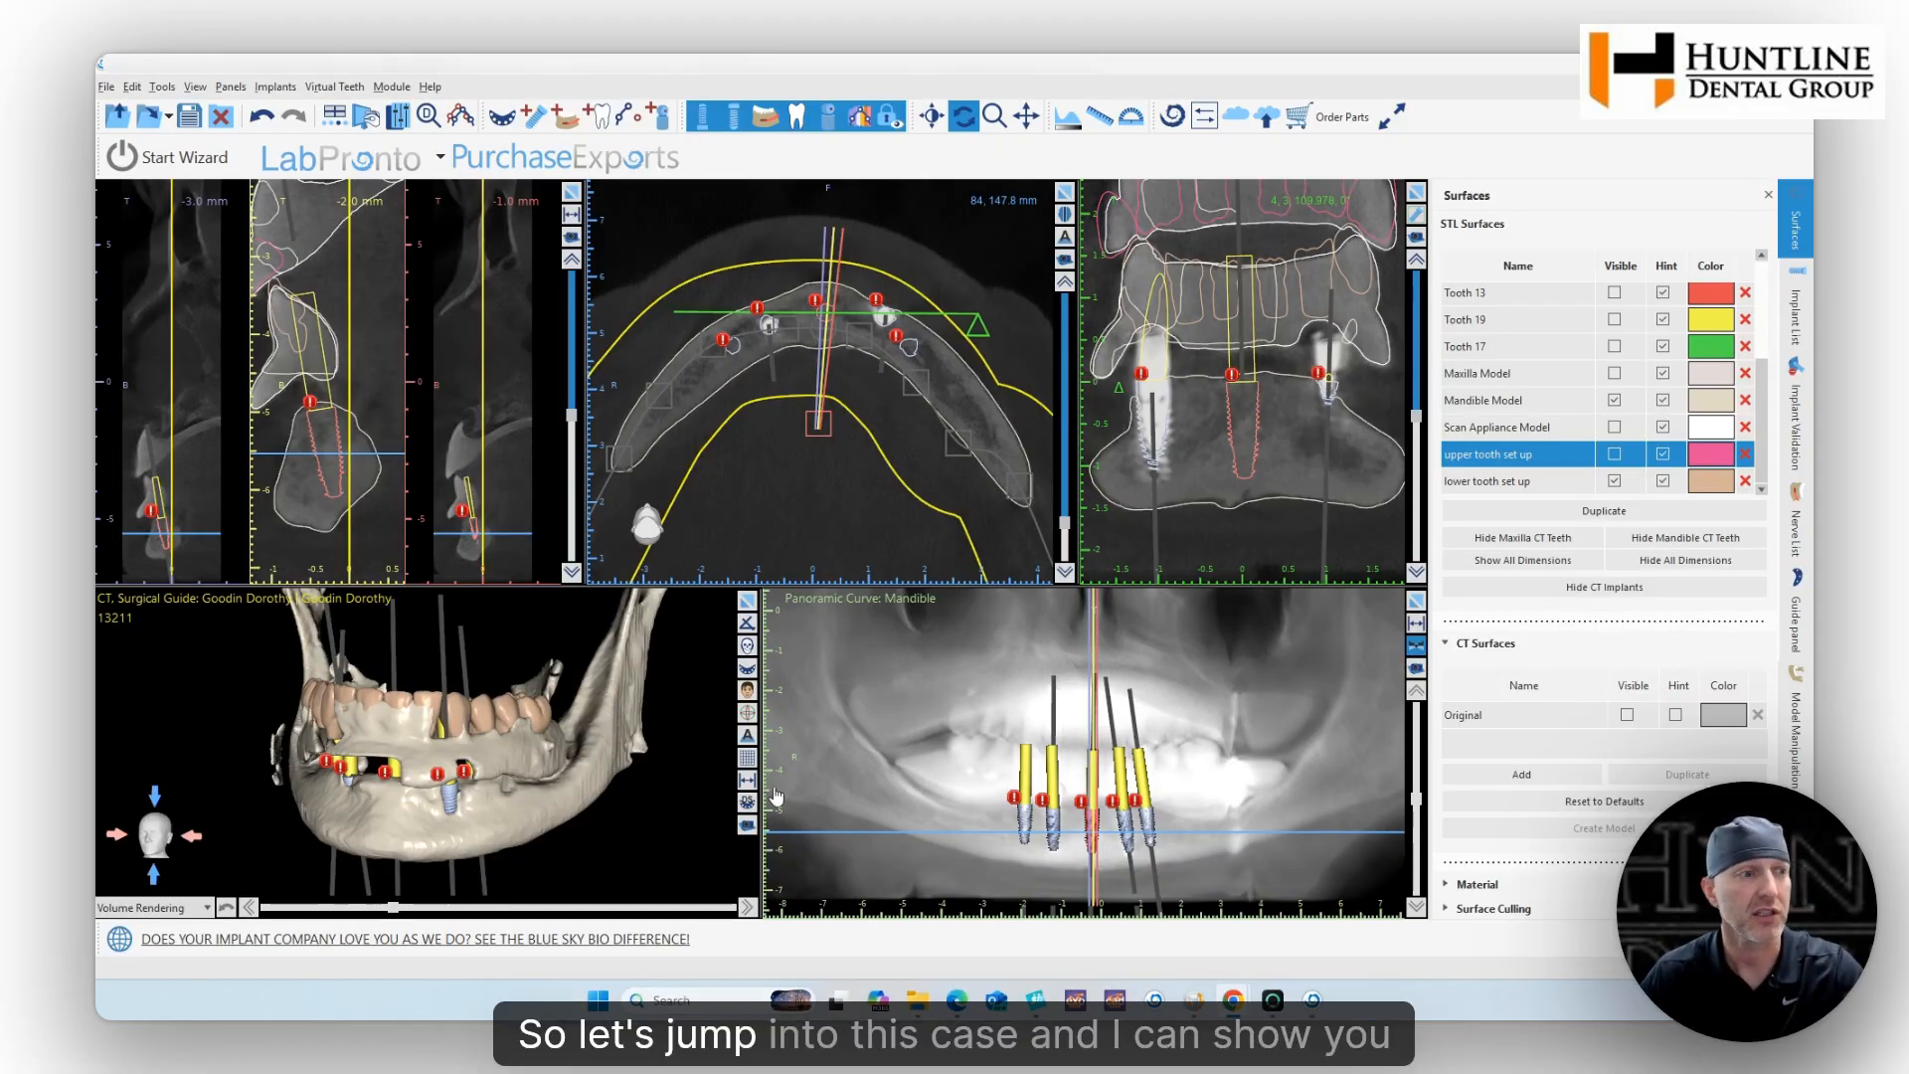
Step: Inspect the mandible with its planned implants and tooth setup in the enlarged 3D view, from the side and the front
{"action": "middle_click_drag", "start_coordinate": [612, 813], "coordinate": [650, 793]}
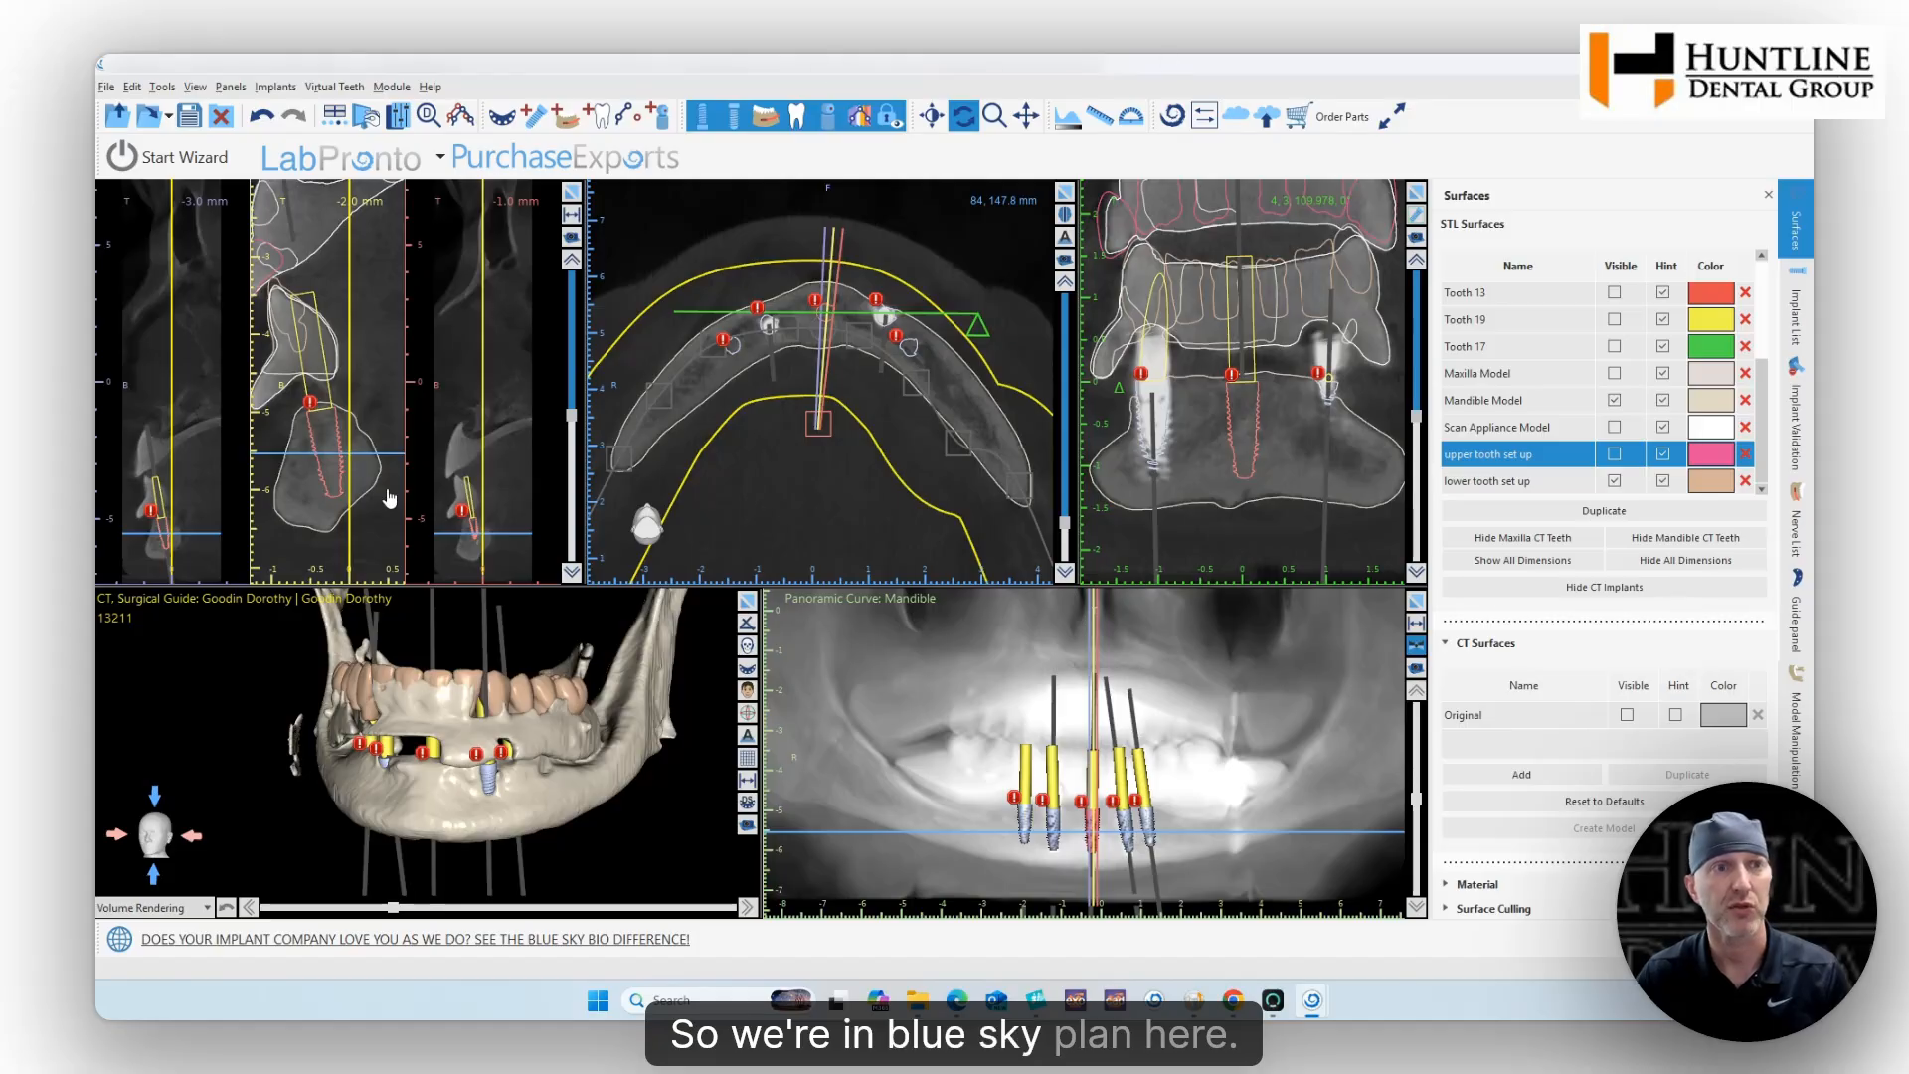
{"action": "left_click", "coordinate": [748, 604]}
{"action": "left_click_drag", "start_coordinate": [1085, 652], "coordinate": [906, 676]}
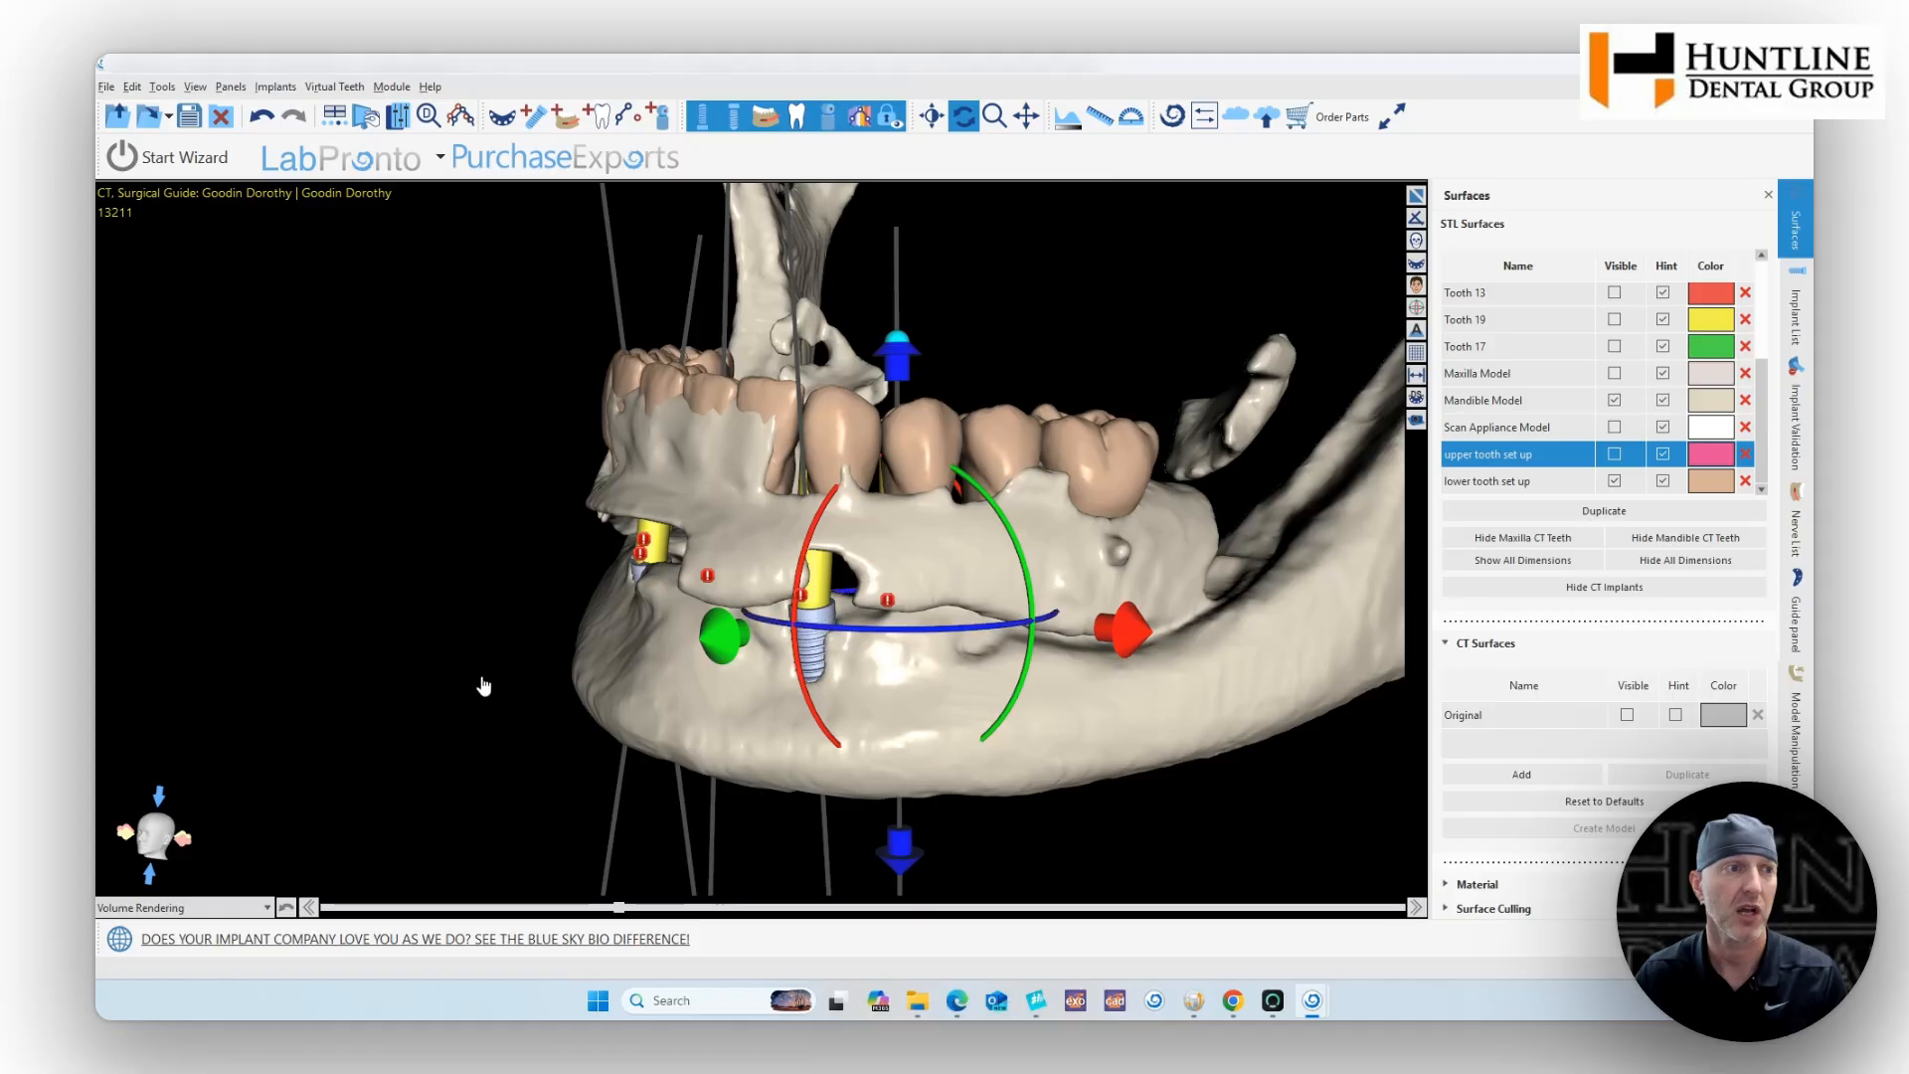
{"action": "left_click_drag", "start_coordinate": [483, 686], "coordinate": [834, 691]}
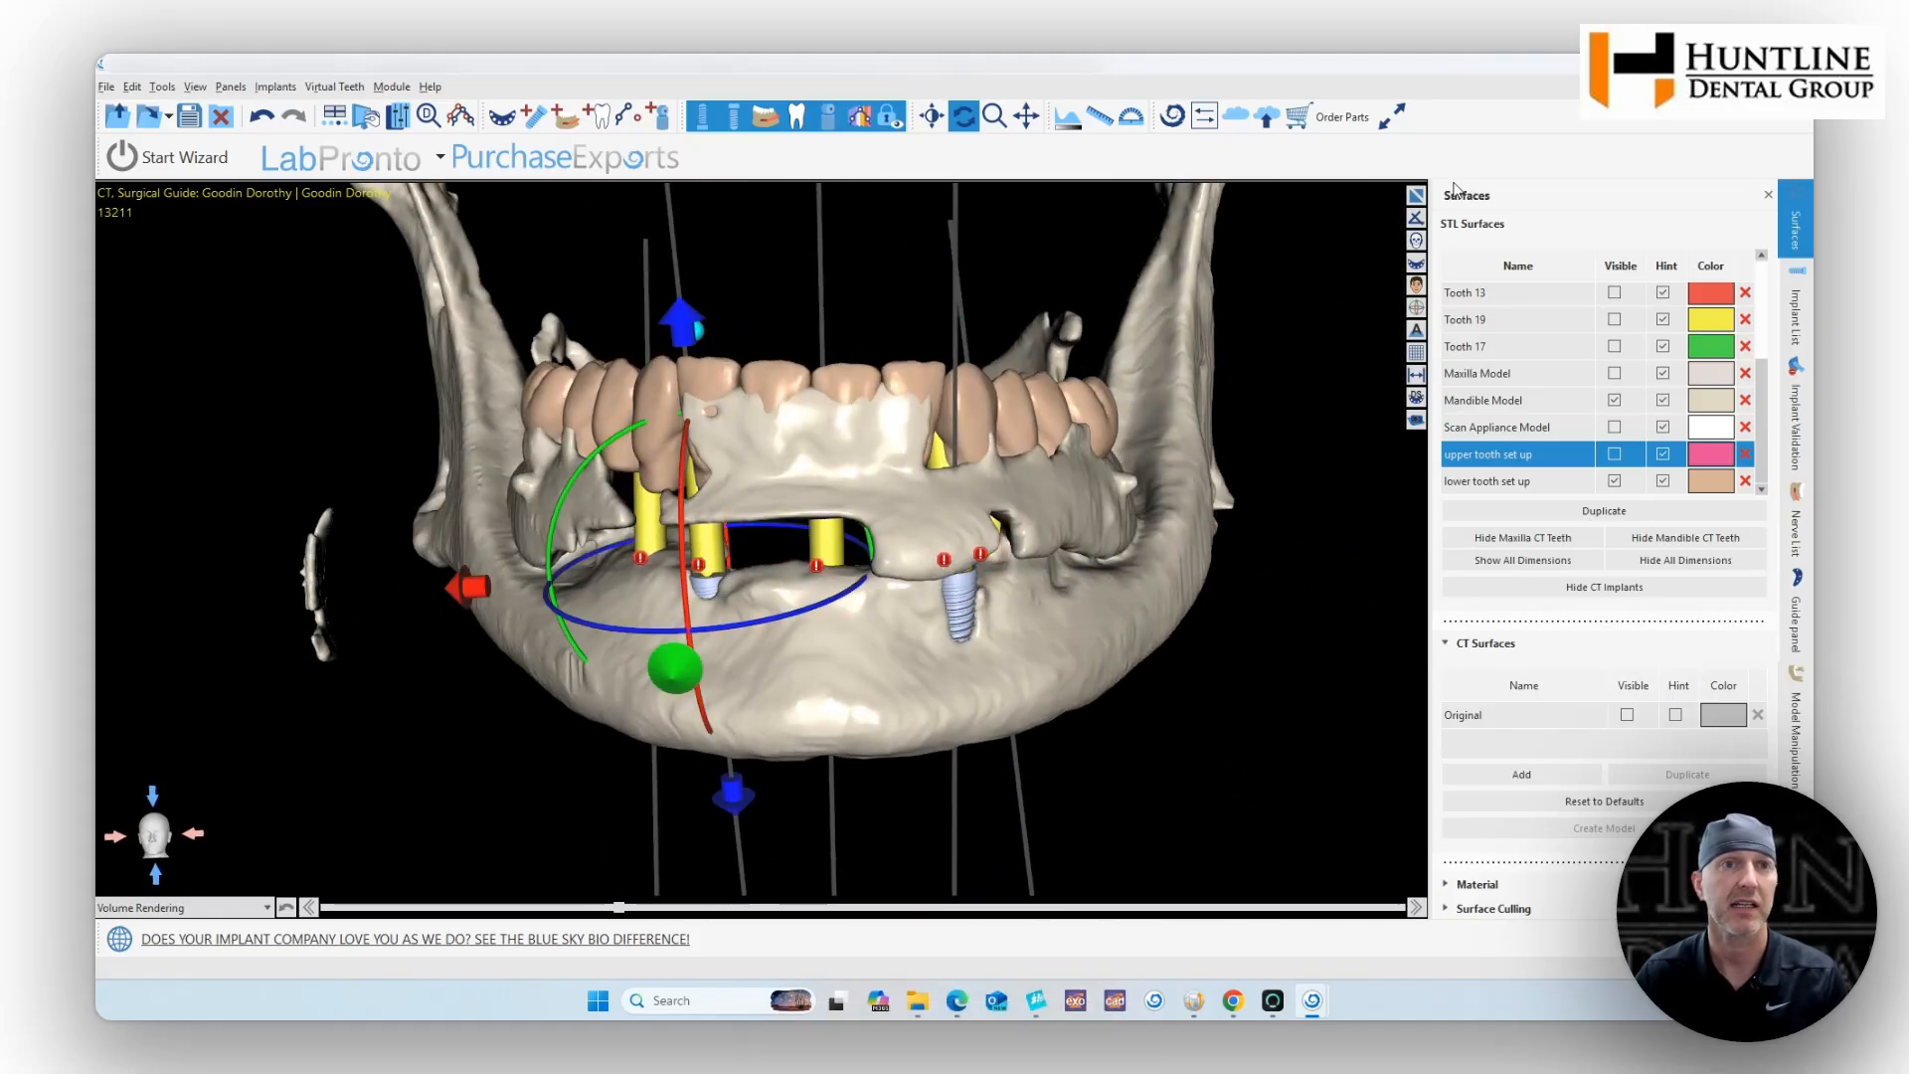
{"action": "left_click", "coordinate": [1416, 195]}
{"action": "scroll", "coordinate": [902, 518], "scroll_direction": "up", "scroll_amount": 3}
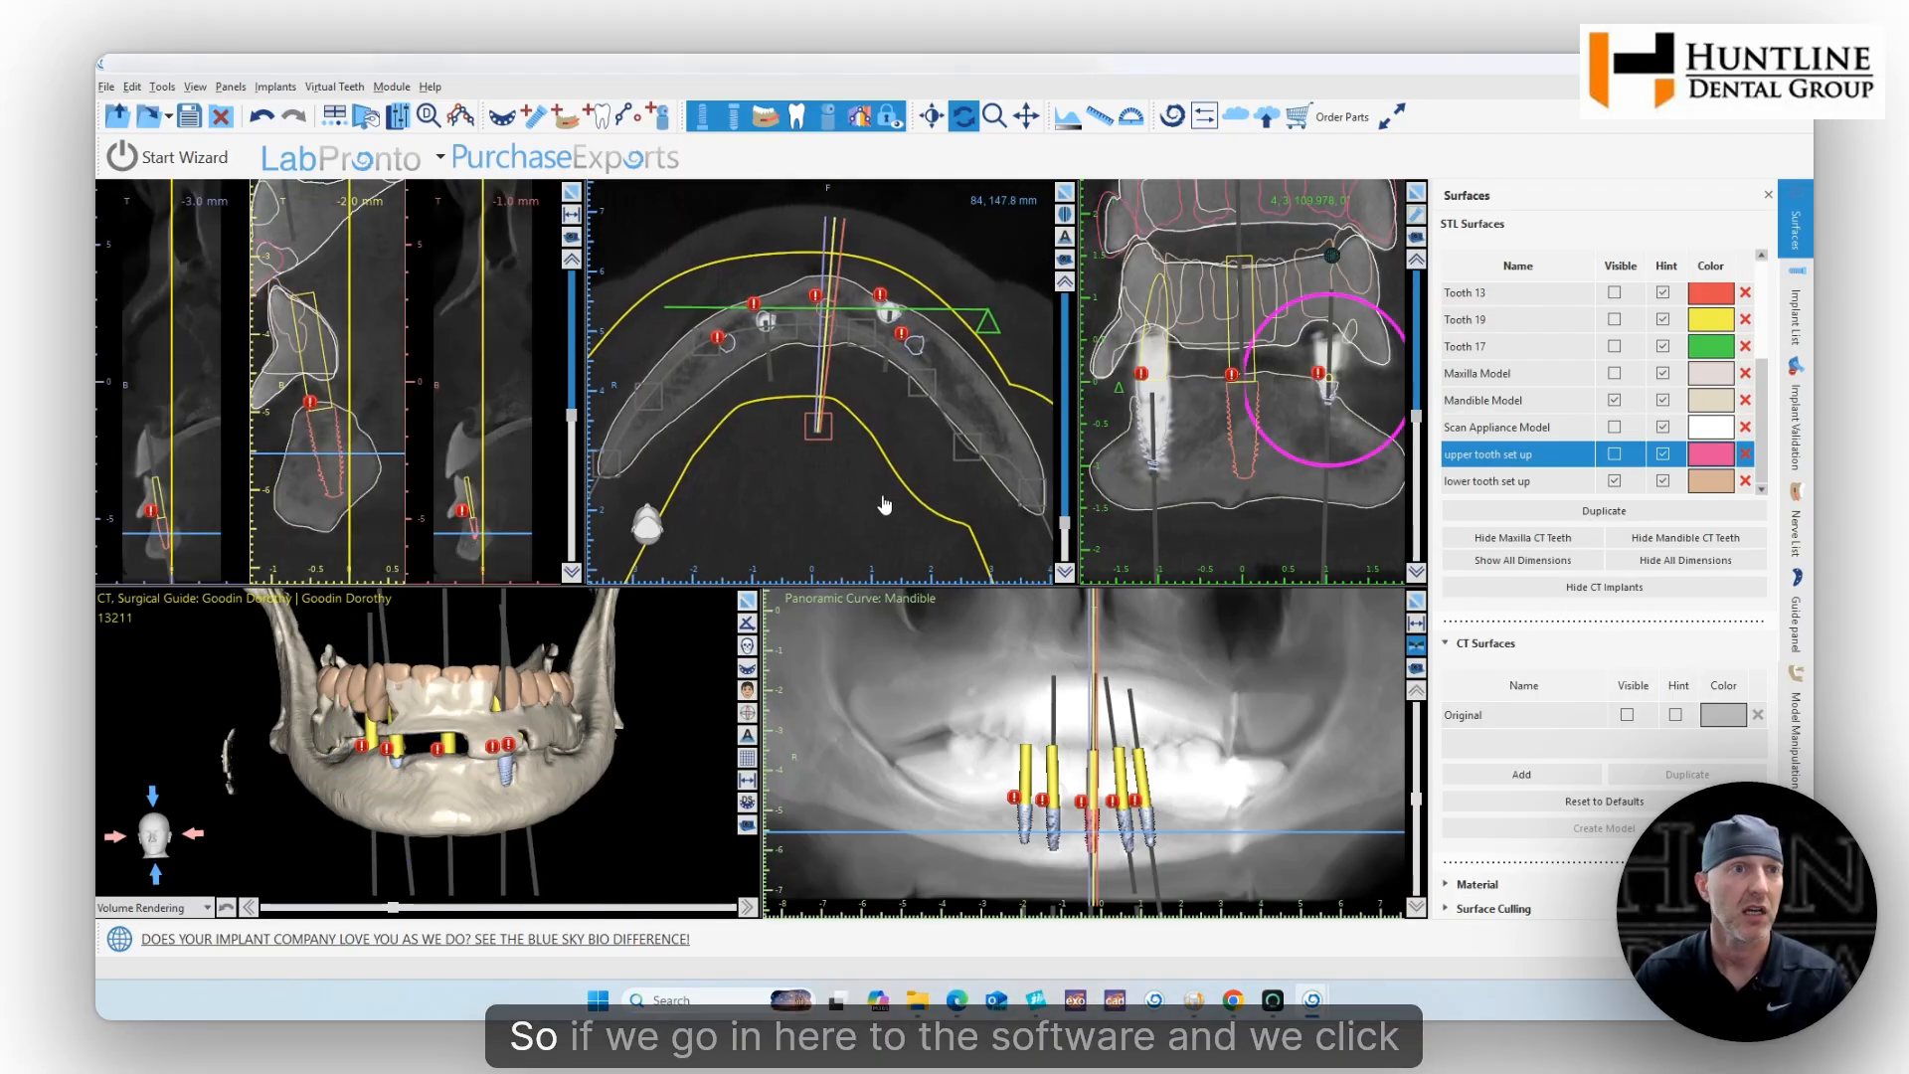
Step: Examine the existing implant at the -12 mm cross-section, including enlarged, and rotate the axial view's green slice line to cut along the implant
{"action": "left_click", "coordinate": [756, 336]}
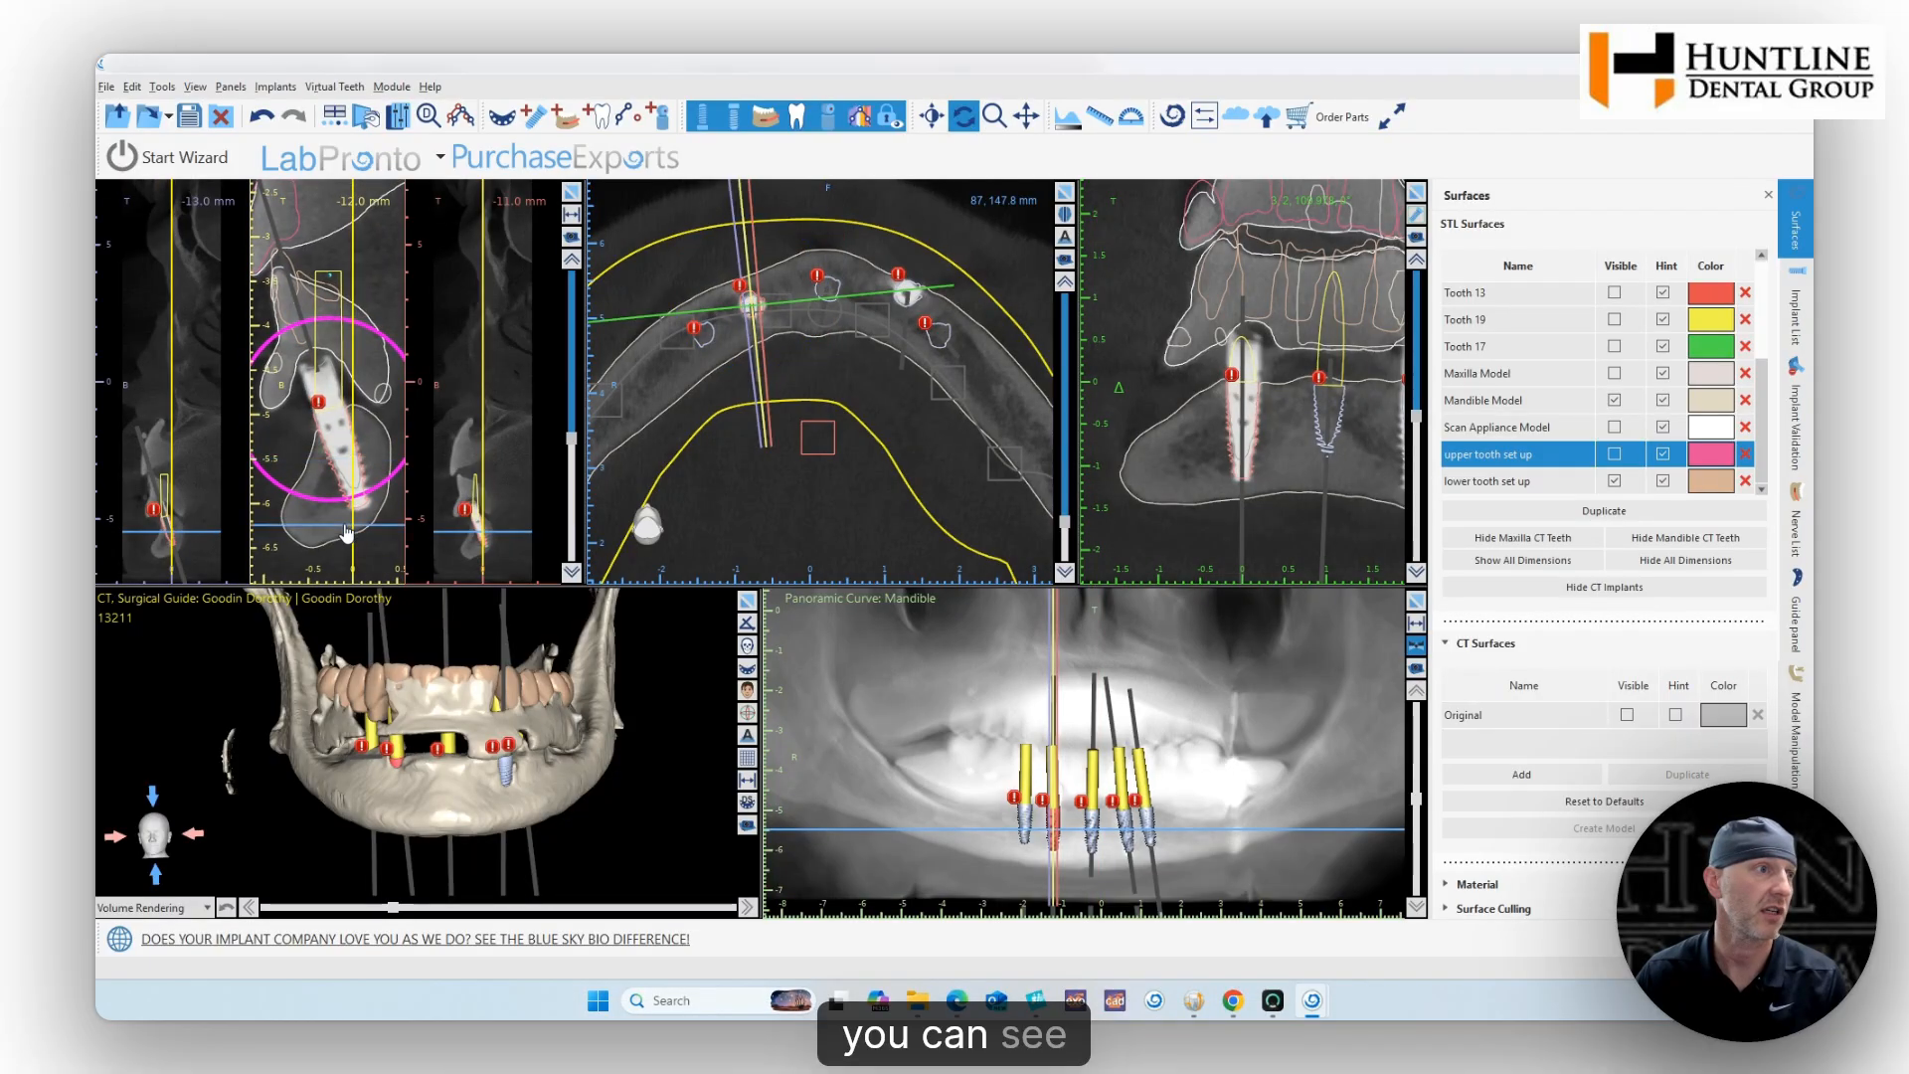
{"action": "left_click_drag", "start_coordinate": [345, 525], "coordinate": [326, 482]}
{"action": "scroll", "coordinate": [303, 408], "scroll_direction": "up", "scroll_amount": 3}
{"action": "scroll", "coordinate": [304, 409], "scroll_direction": "down", "scroll_amount": 3}
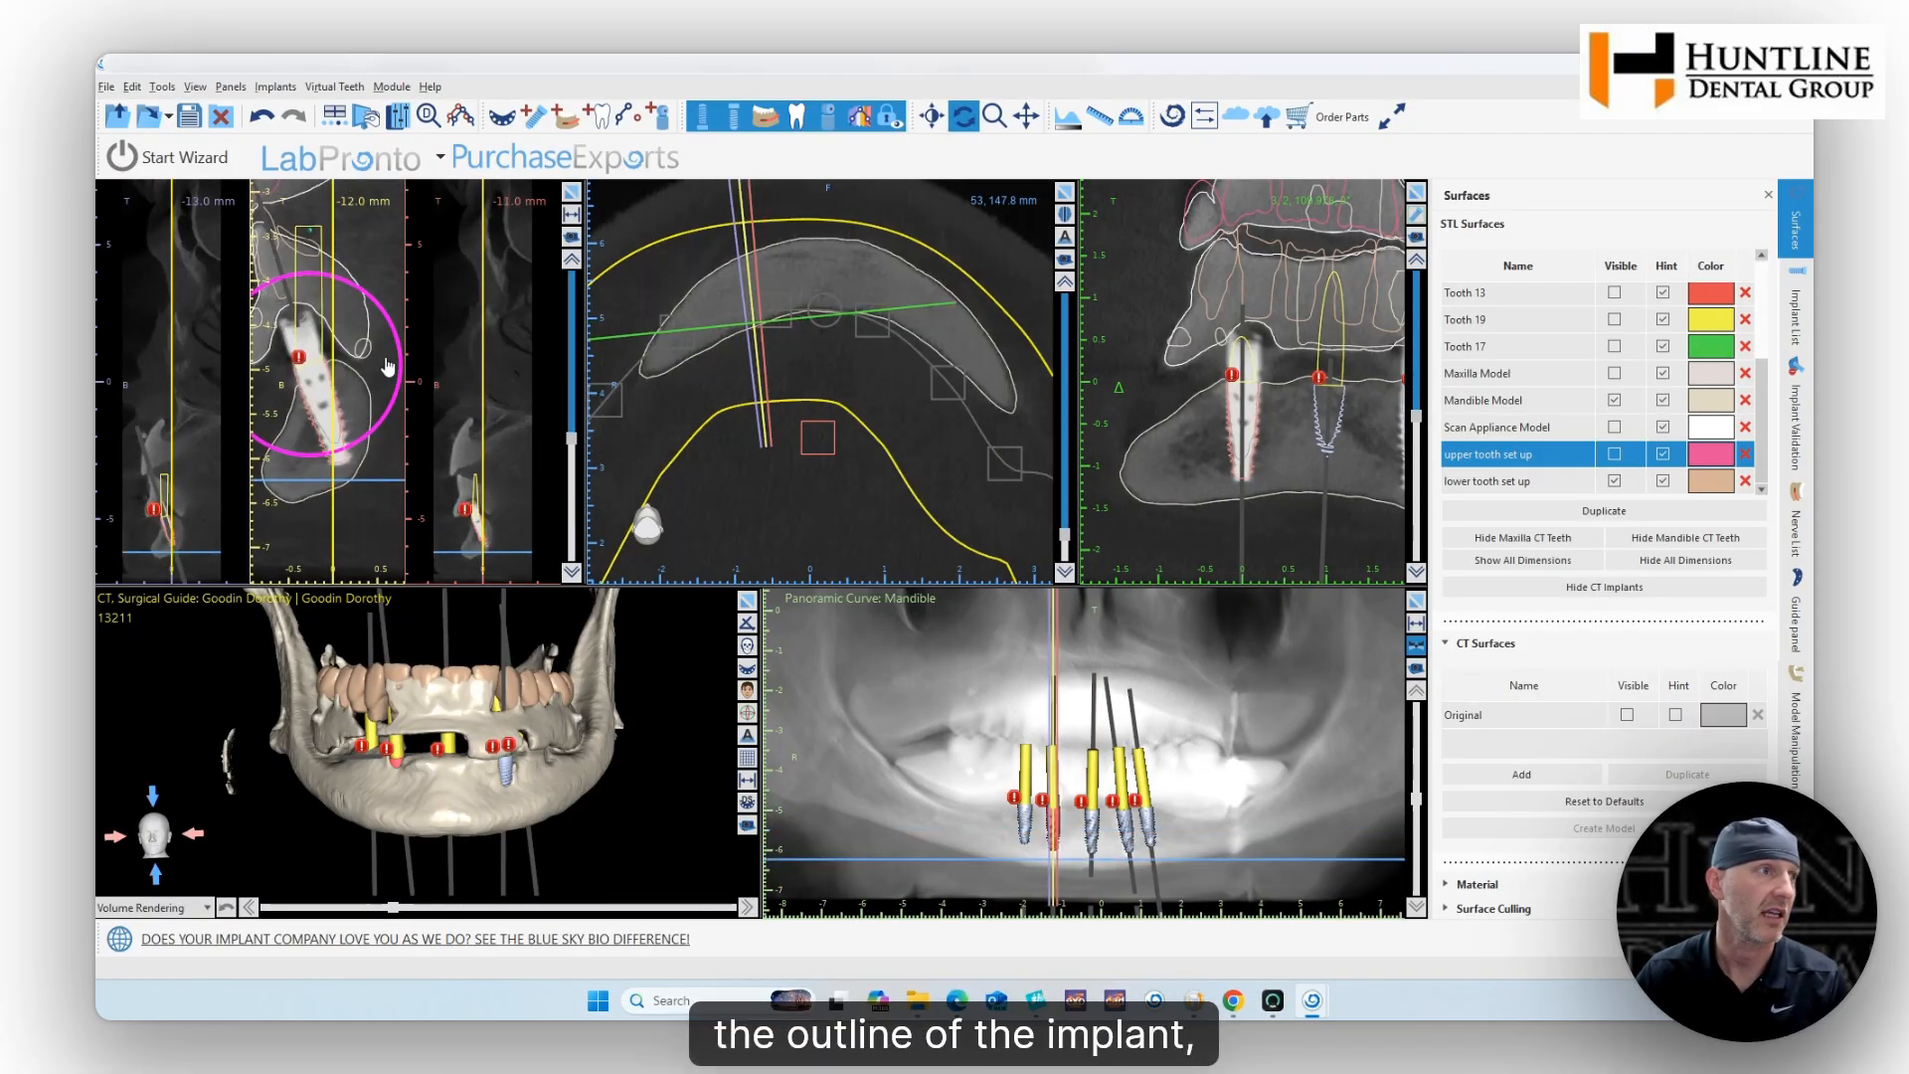
{"action": "left_click", "coordinate": [571, 192]}
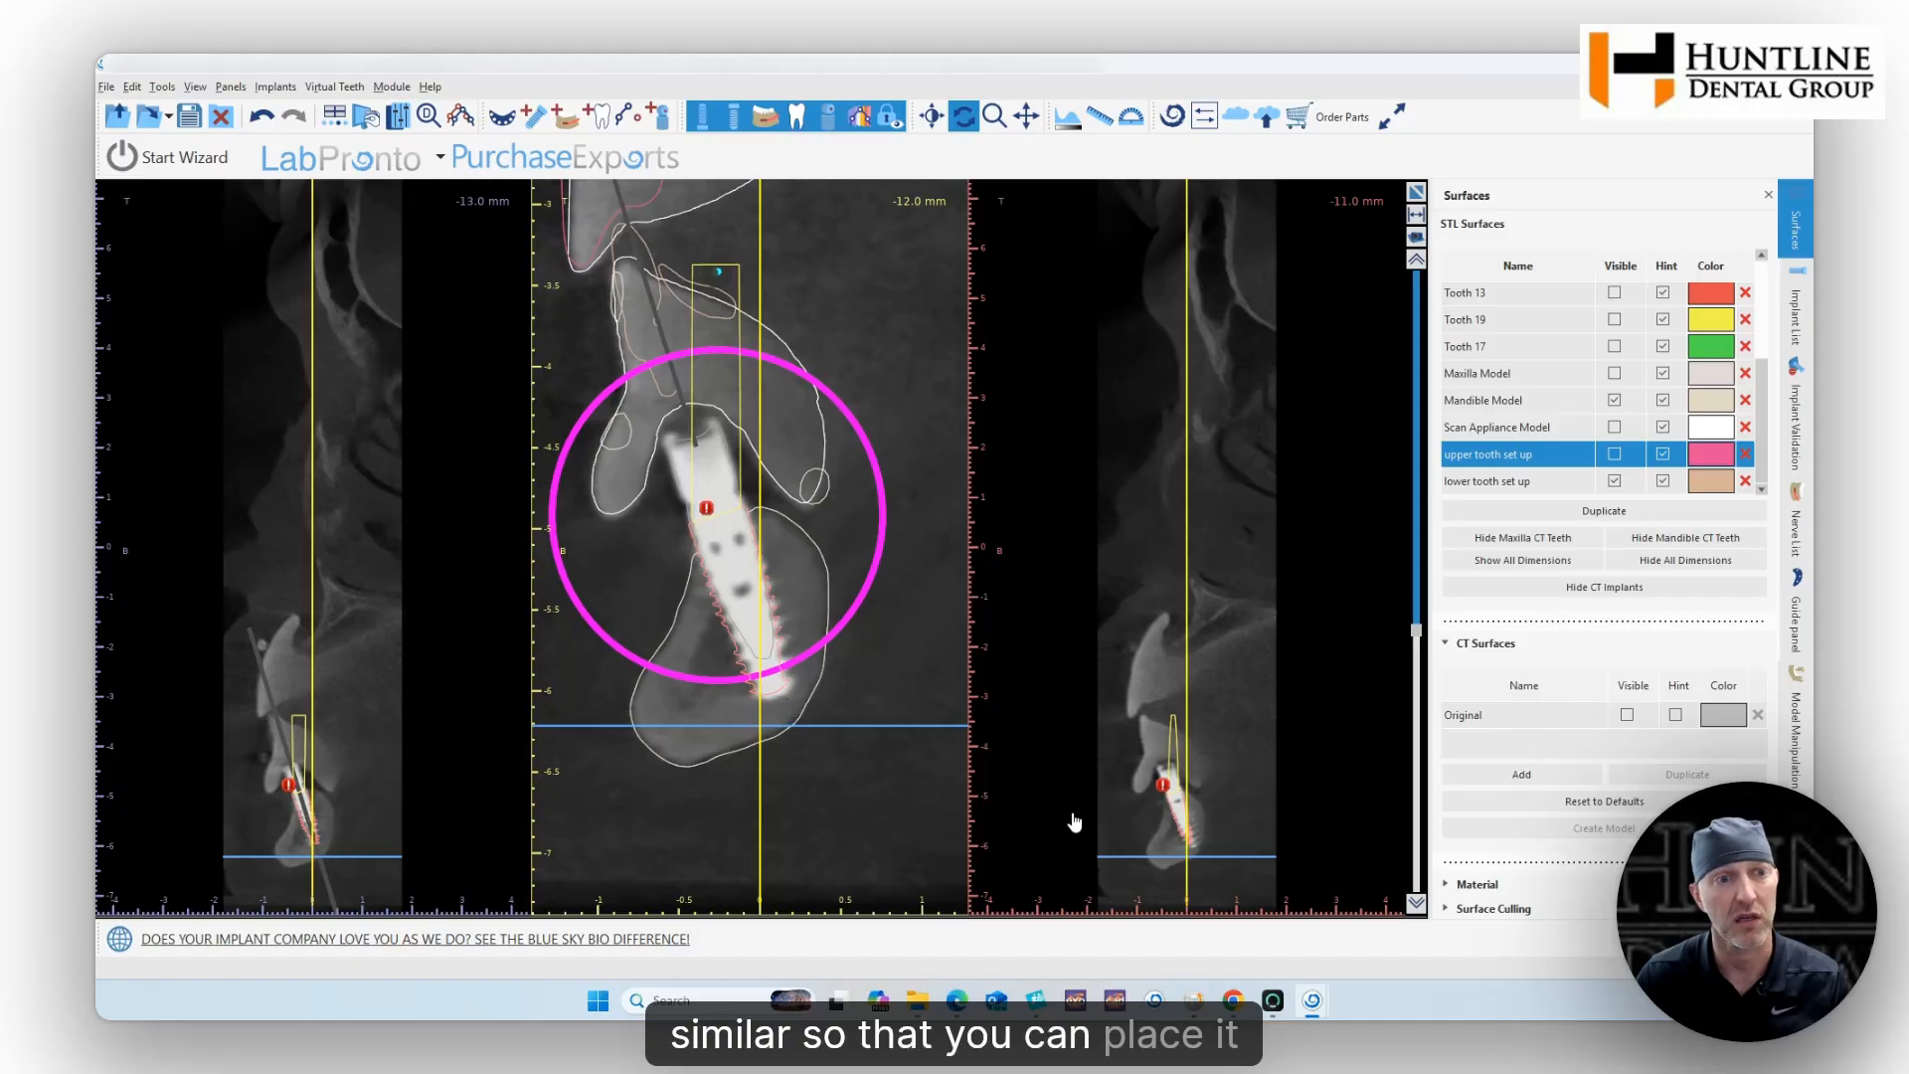
{"action": "left_click", "coordinate": [1416, 191]}
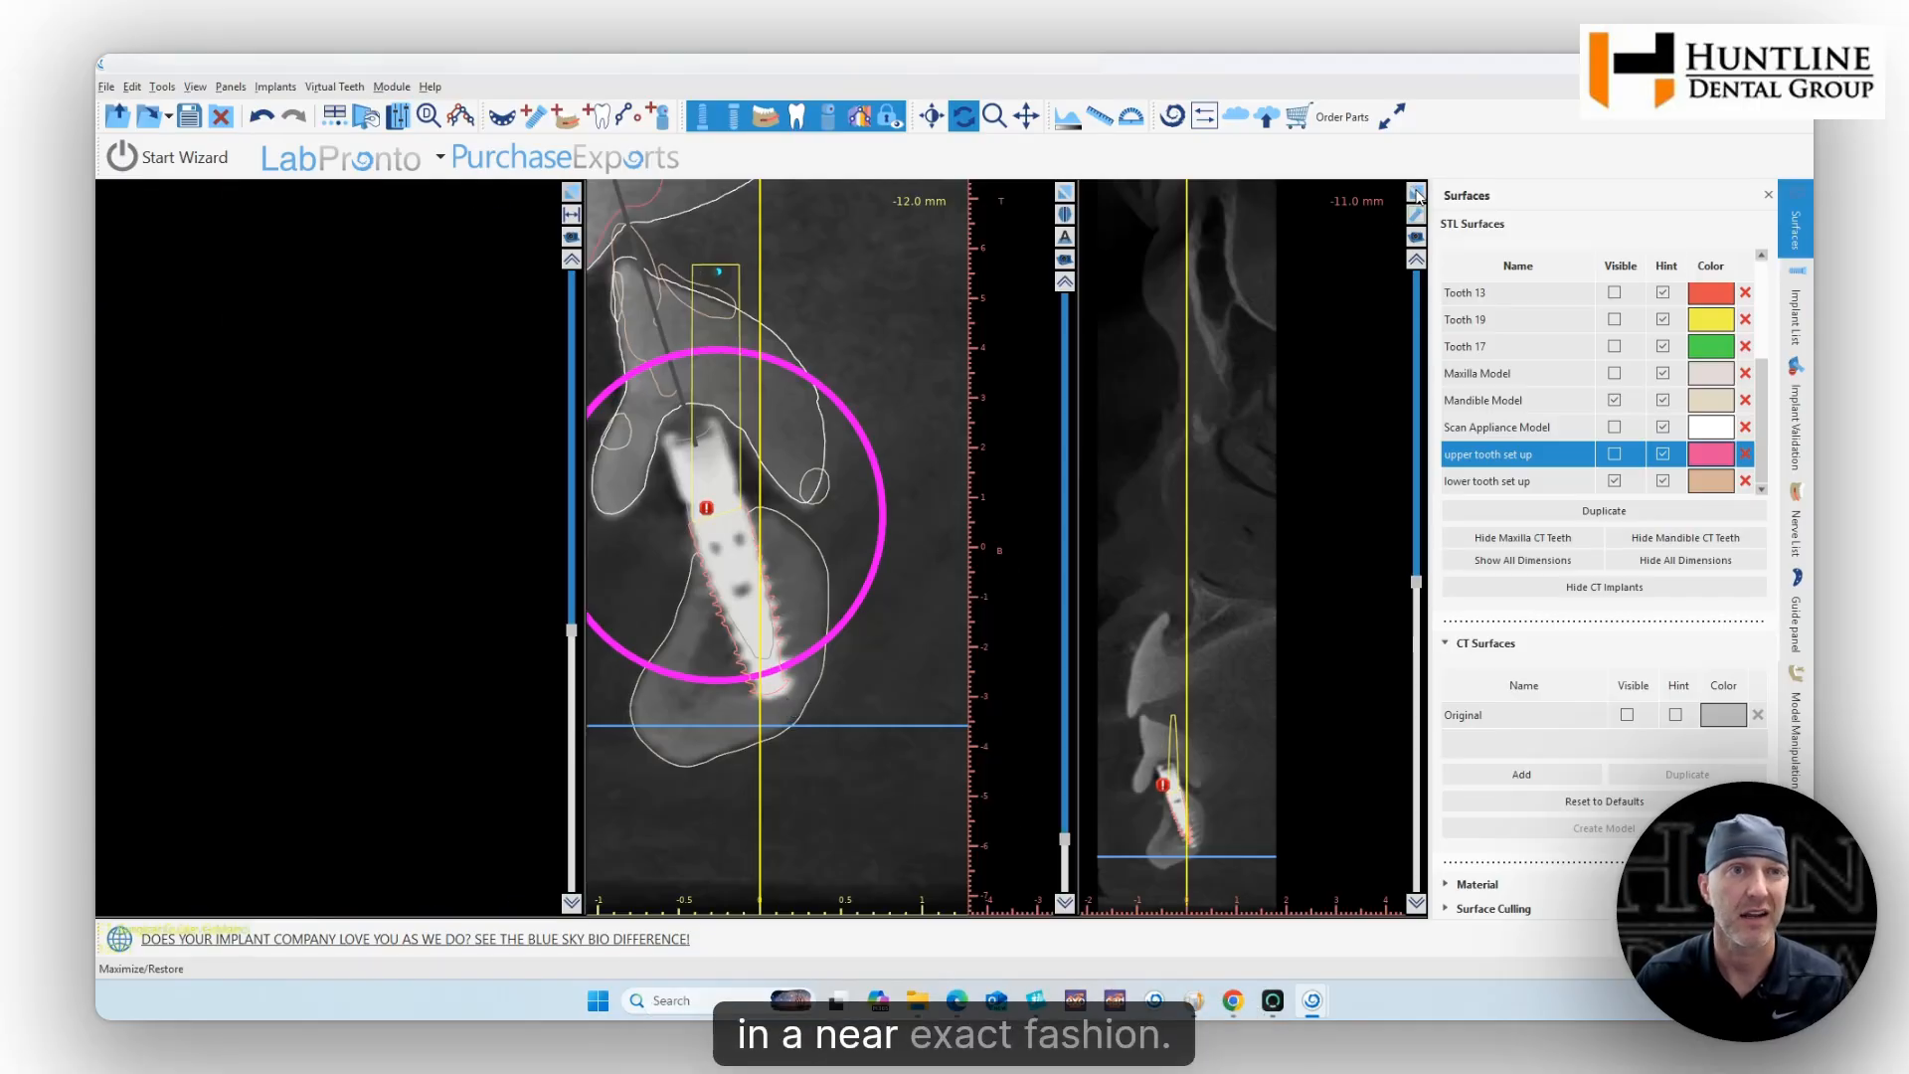
{"action": "scroll", "coordinate": [869, 454], "scroll_direction": "down", "scroll_amount": 3}
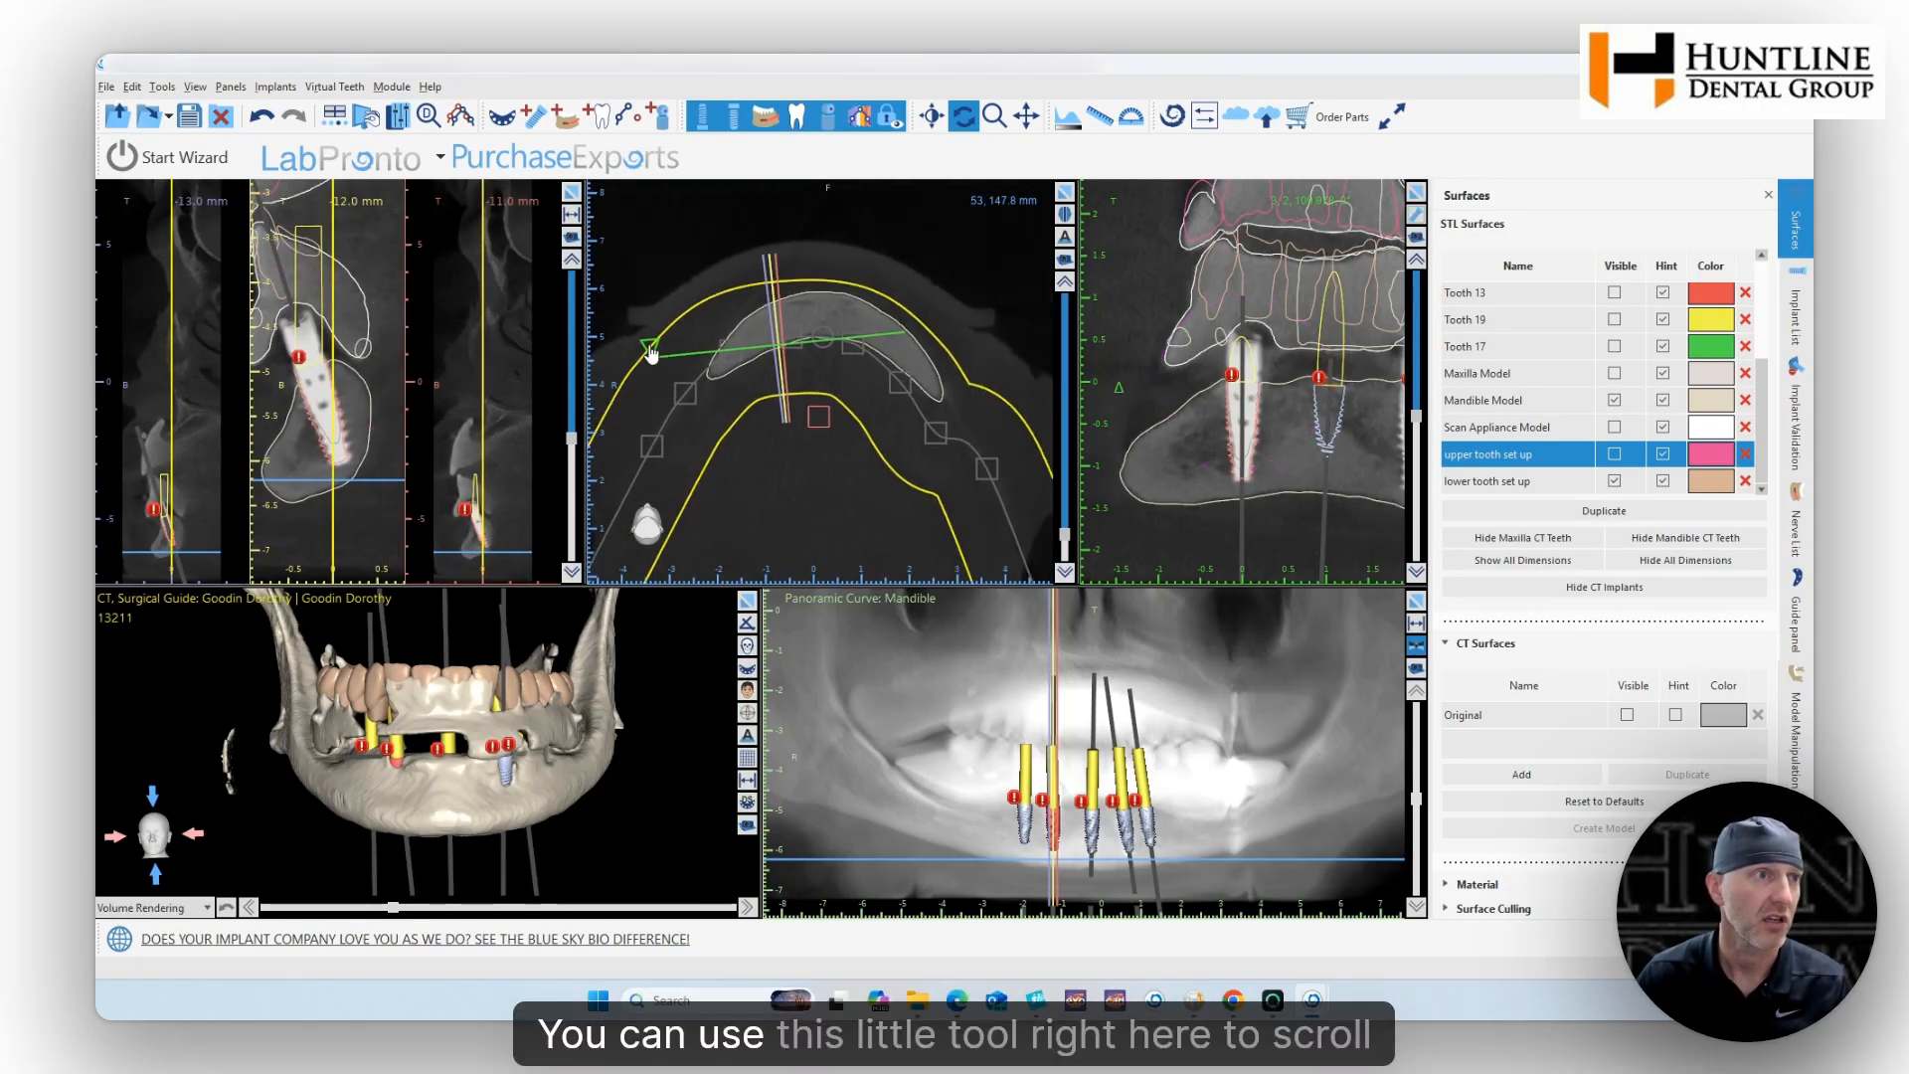
{"action": "left_click_drag", "start_coordinate": [659, 370], "coordinate": [785, 481]}
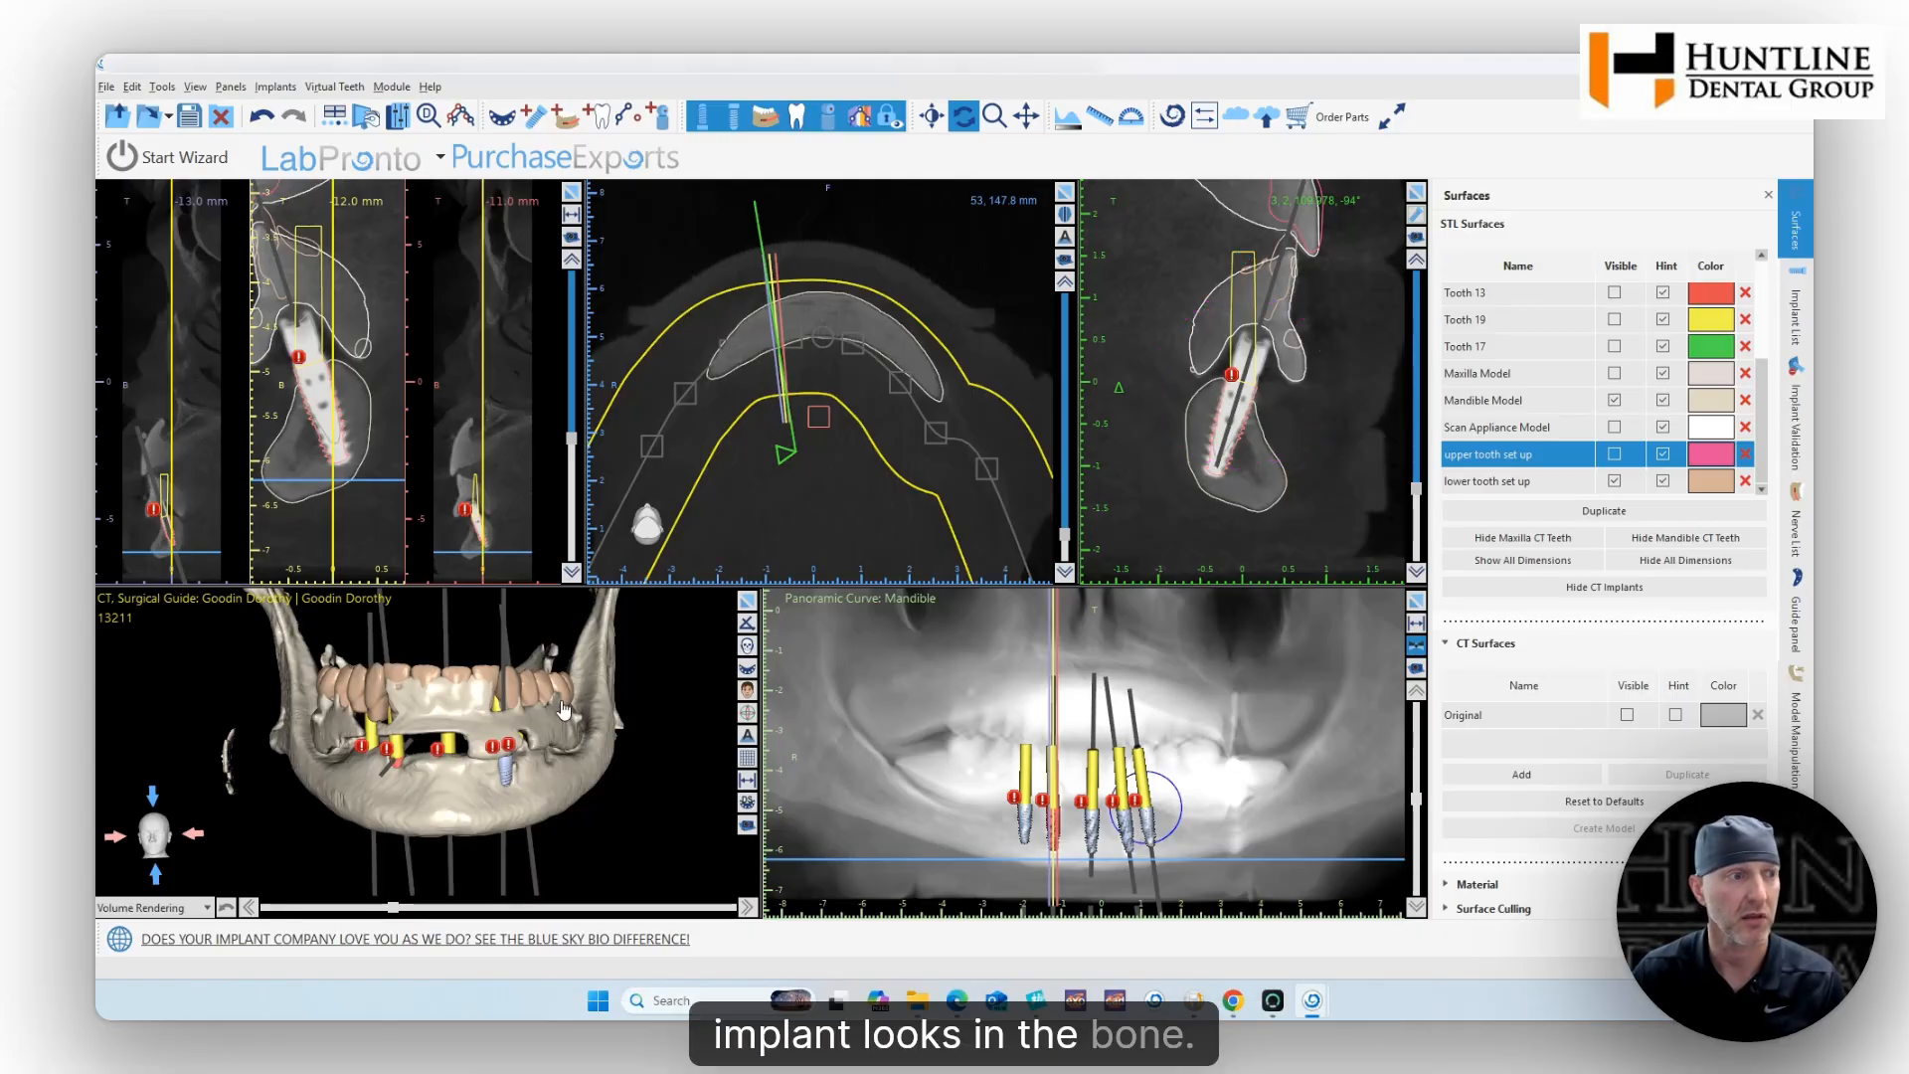
Step: Select the other existing implant, on the patient's left front mandible, and inspect its exposed part close up in 3D
{"action": "left_click", "coordinate": [509, 771]}
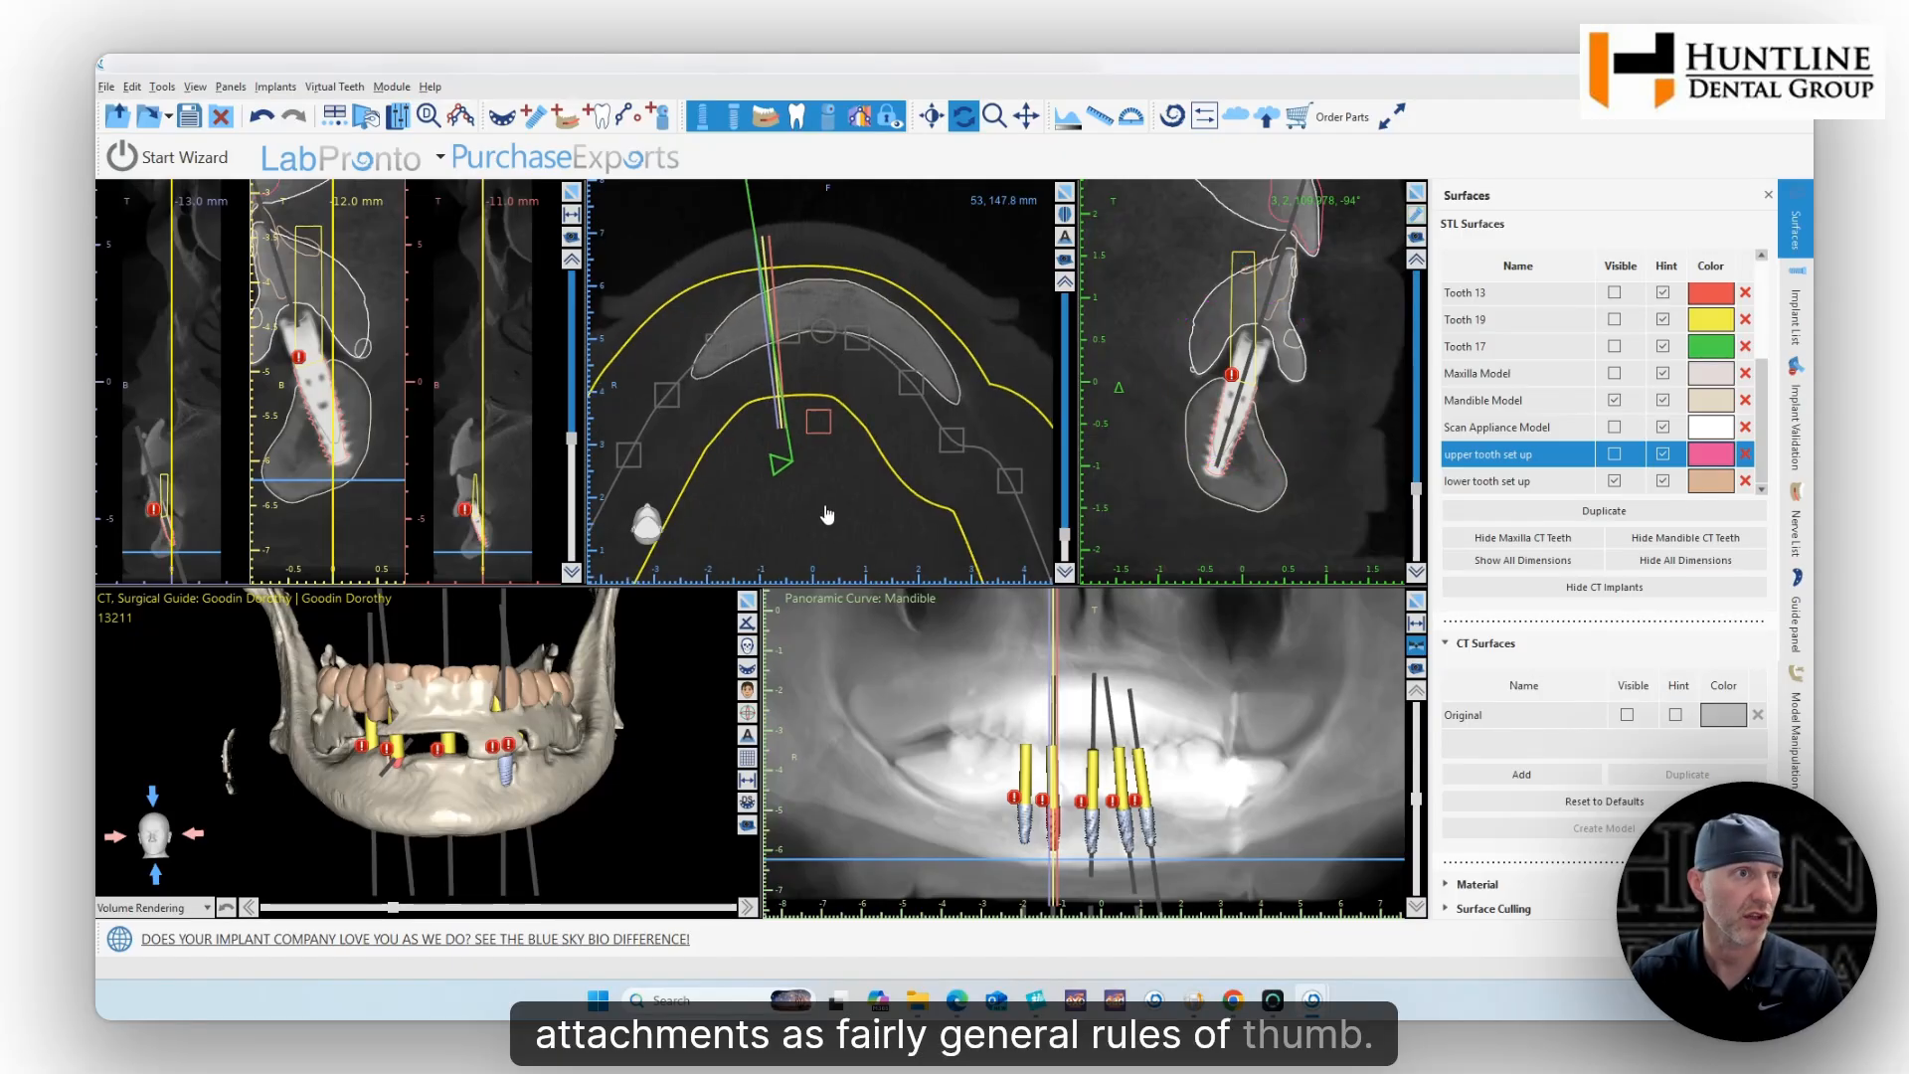
{"action": "left_click", "coordinate": [509, 764]}
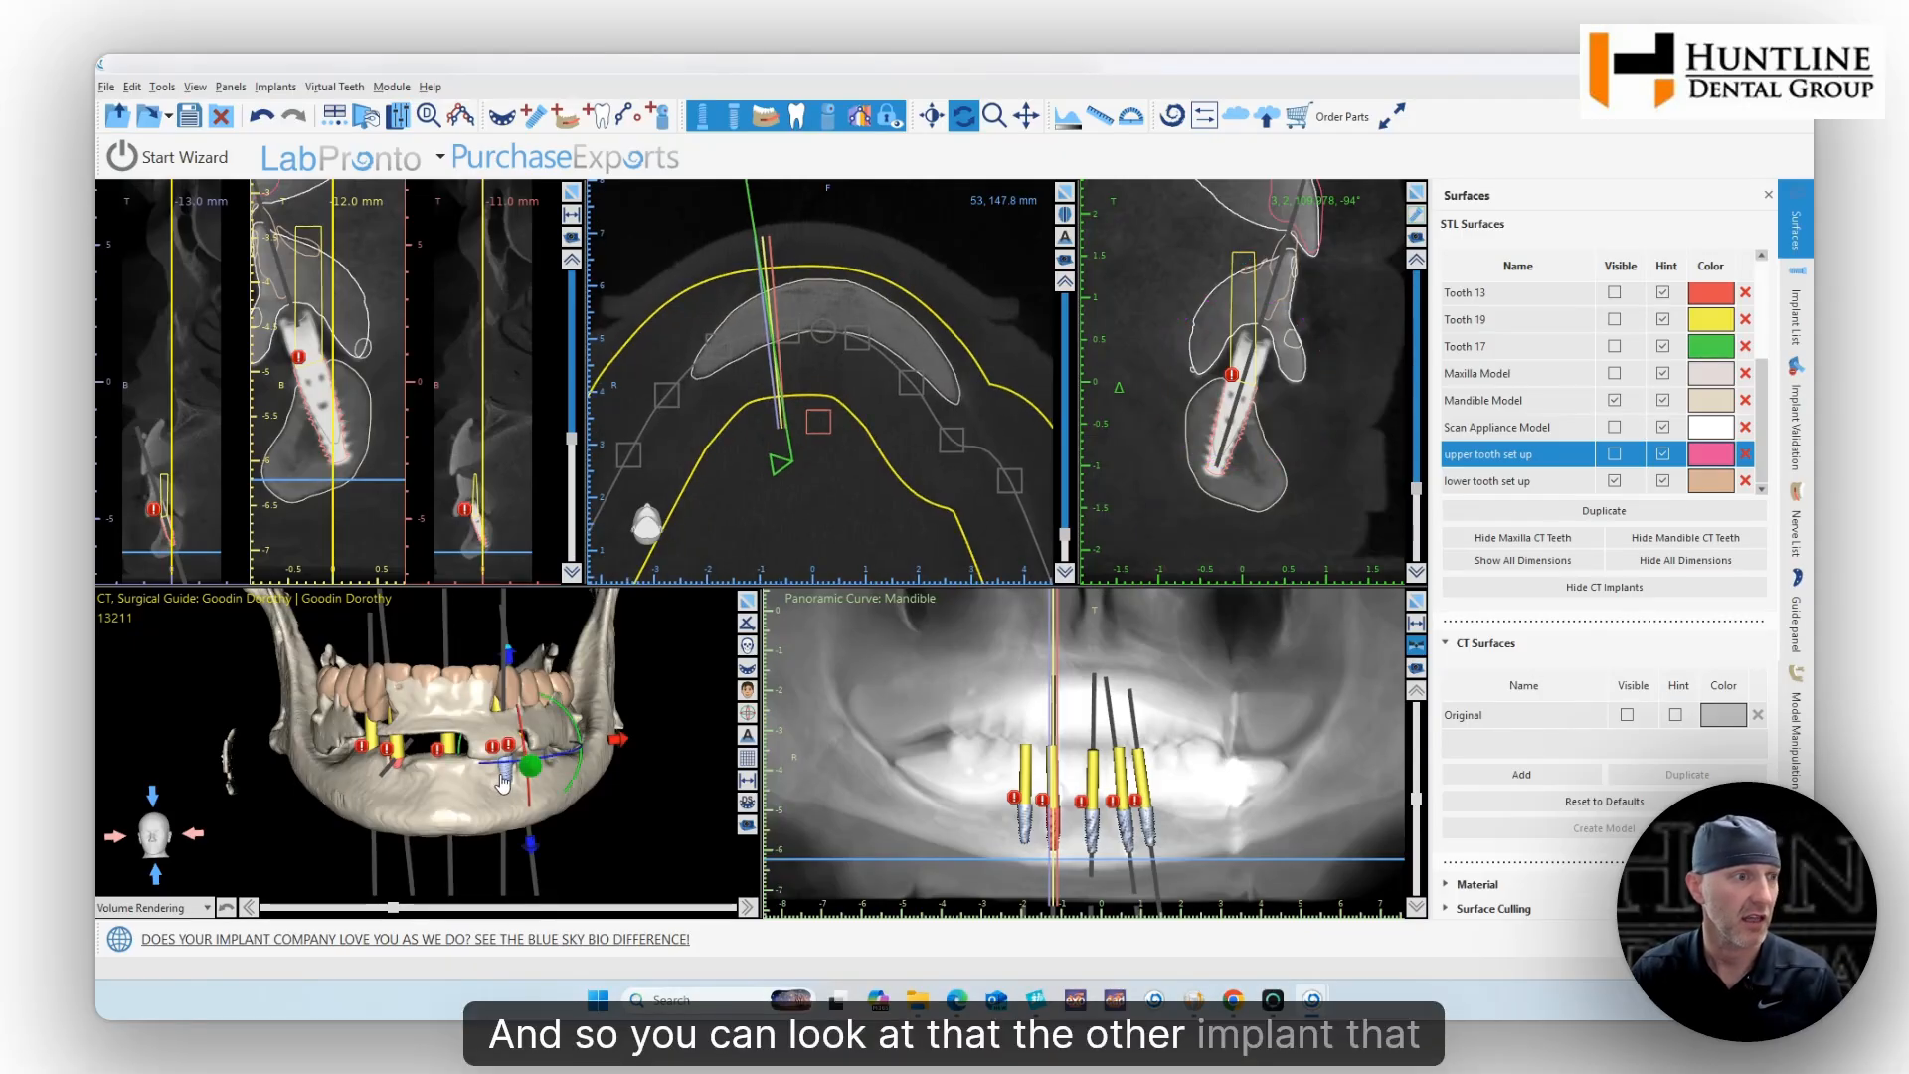
{"action": "double_click", "coordinate": [505, 775]}
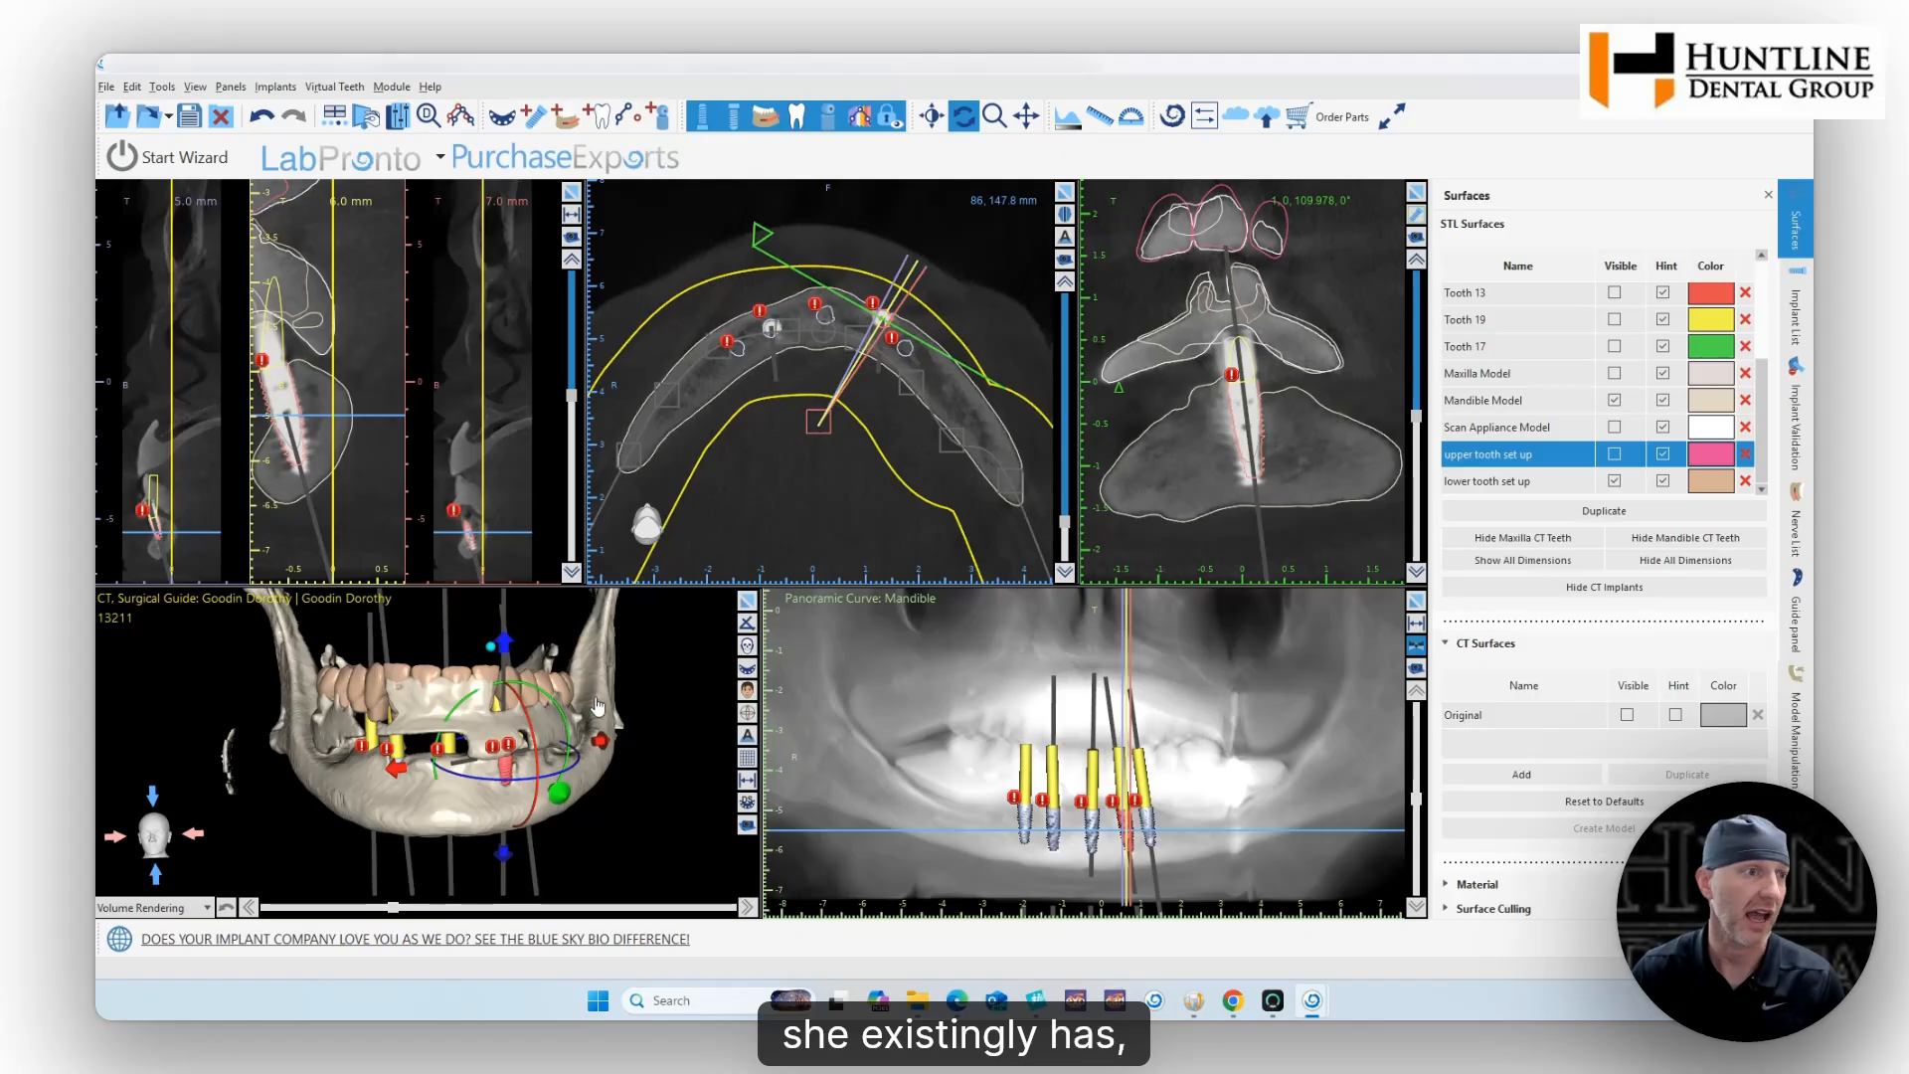
{"action": "left_click_drag", "start_coordinate": [632, 826], "coordinate": [451, 811]}
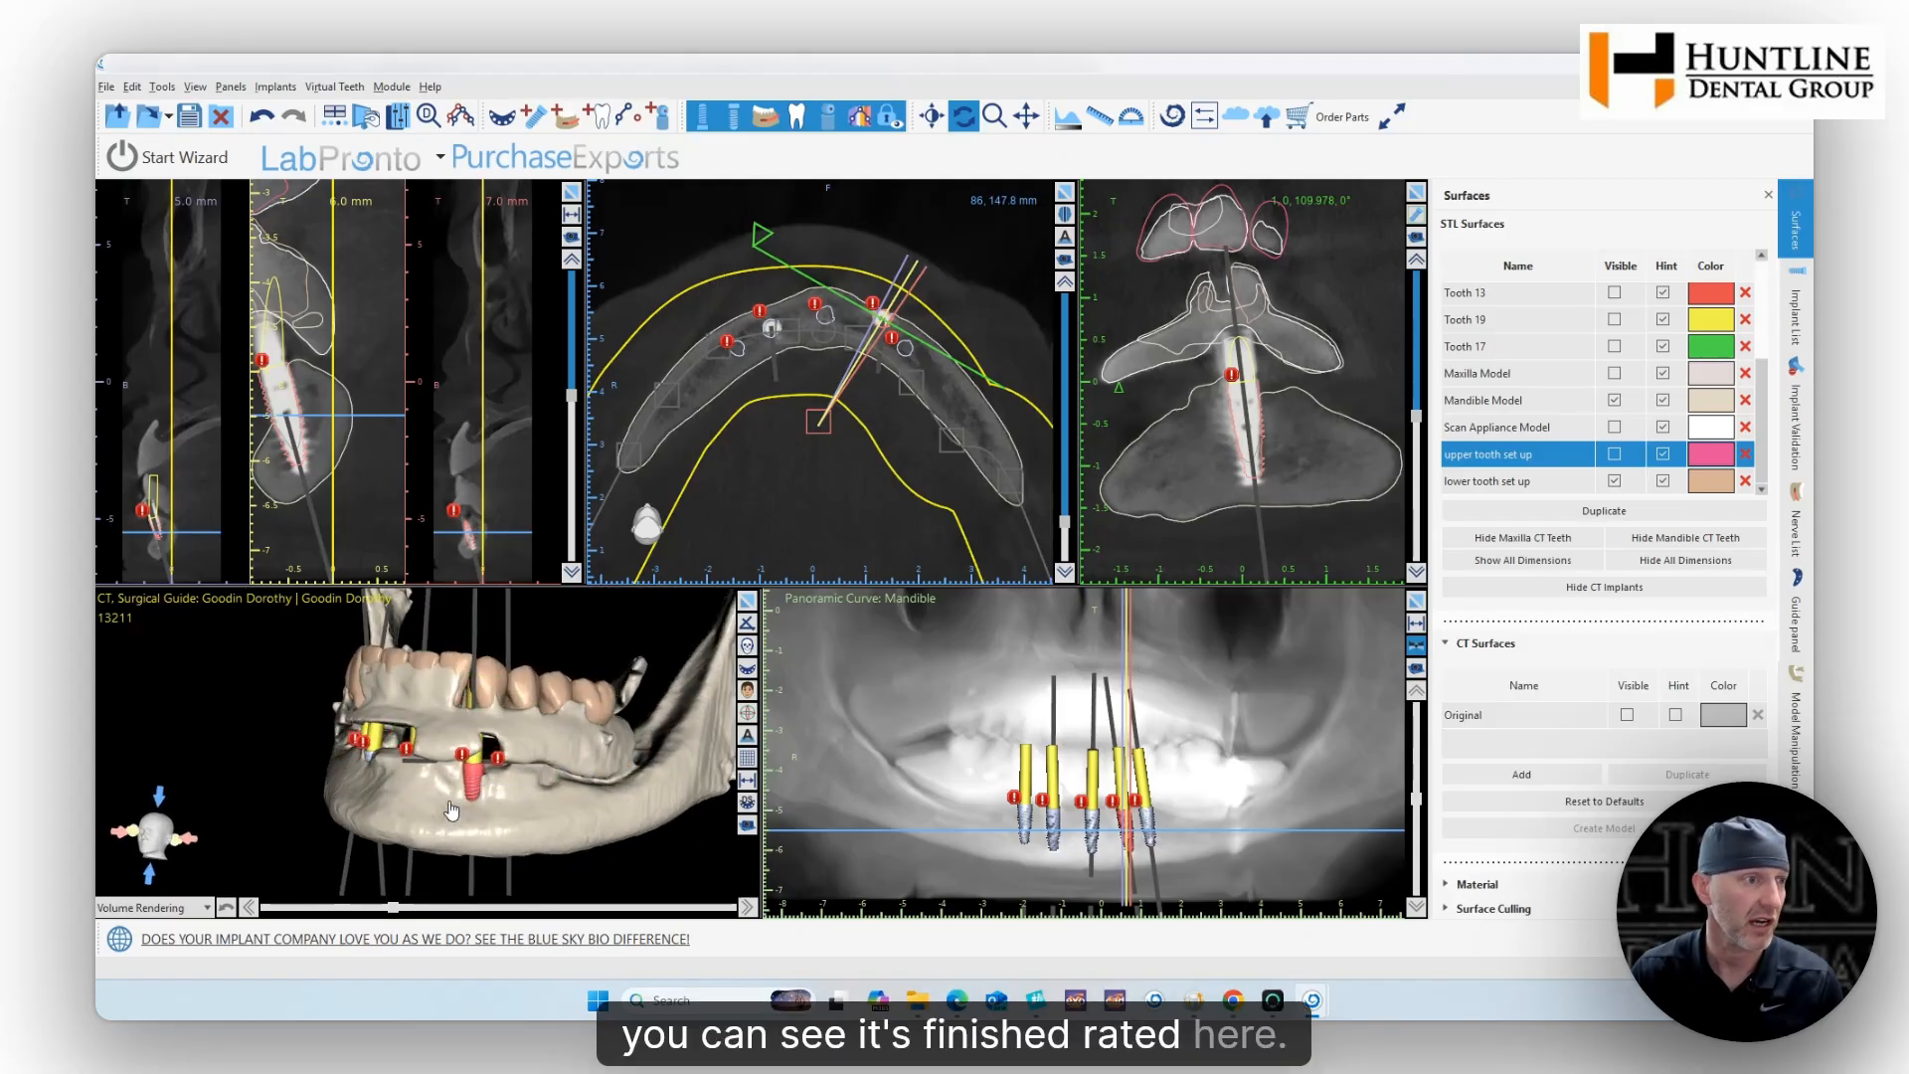
{"action": "scroll", "coordinate": [451, 811], "scroll_direction": "up", "scroll_amount": 5}
{"action": "mouse_move", "coordinate": [517, 791]}
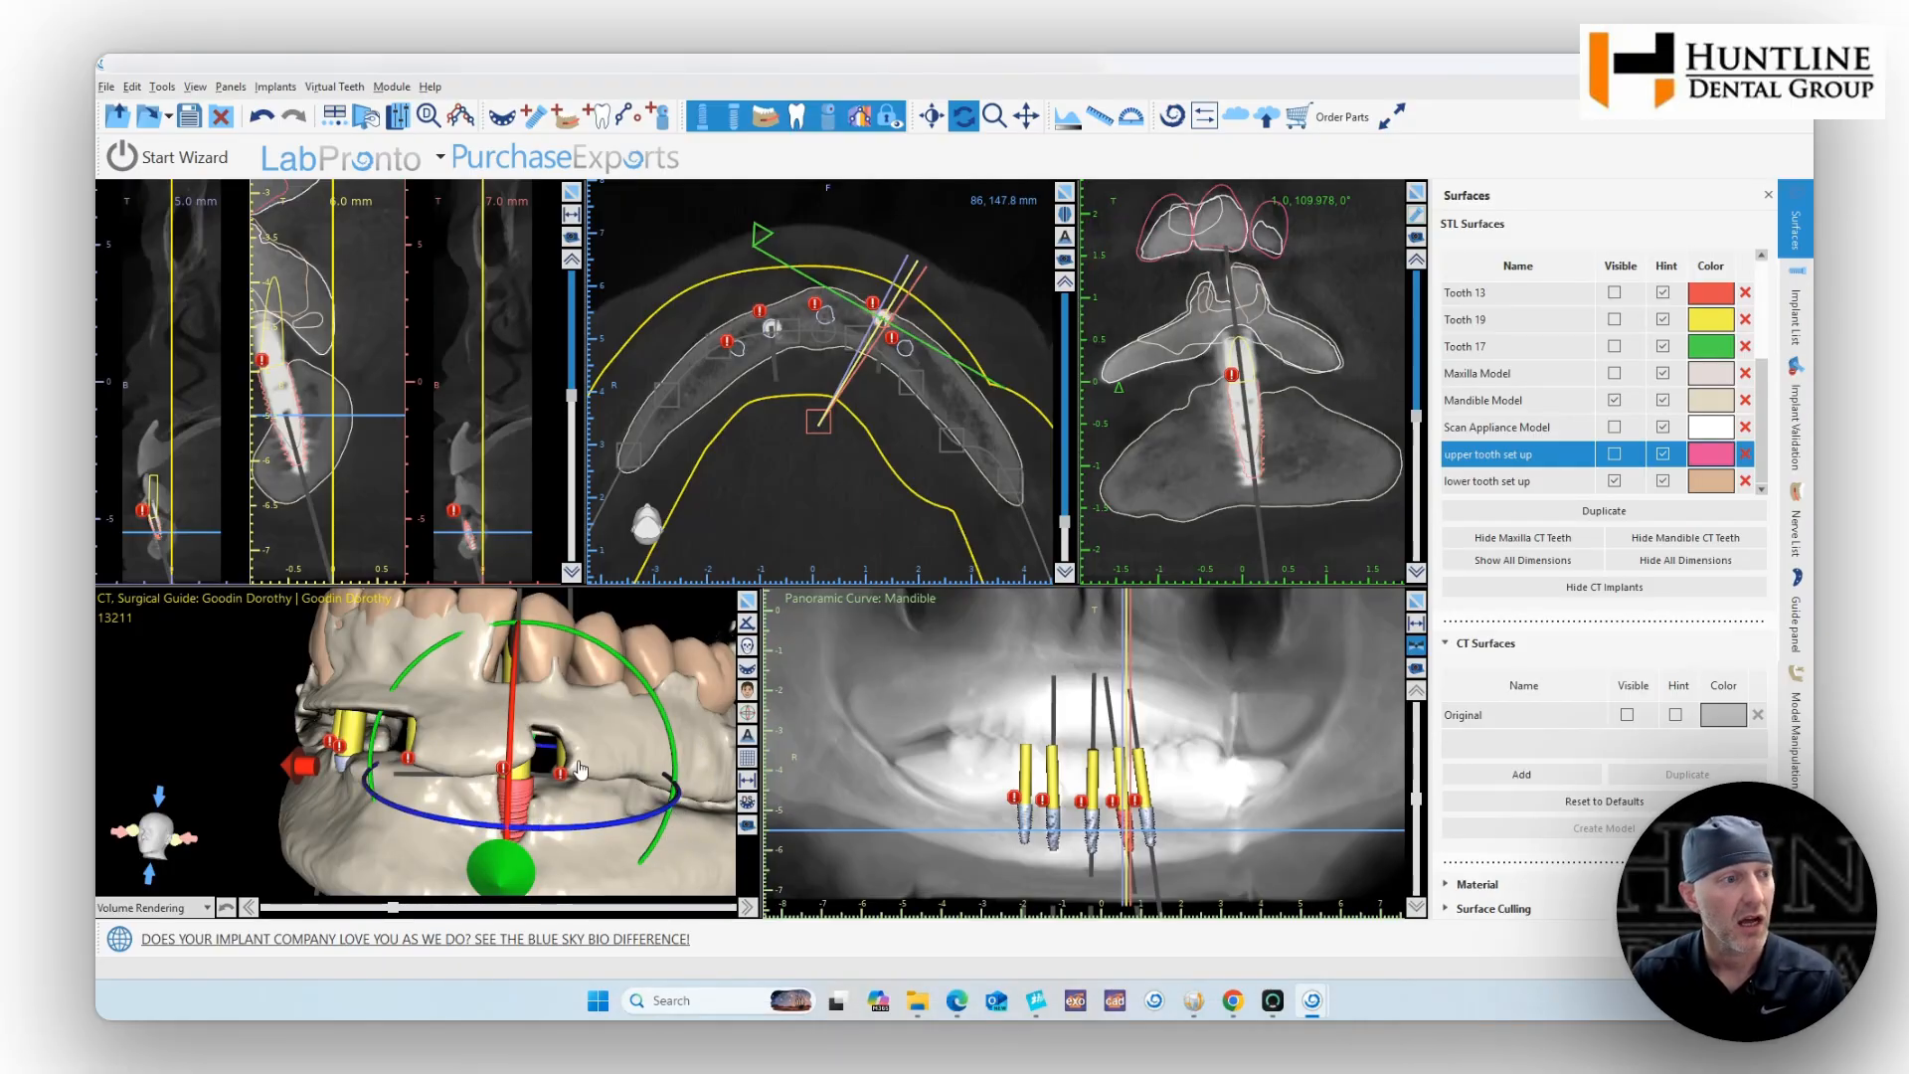
{"action": "left_click_drag", "start_coordinate": [580, 768], "coordinate": [512, 856]}
{"action": "left_click_drag", "start_coordinate": [489, 818], "coordinate": [463, 788]}
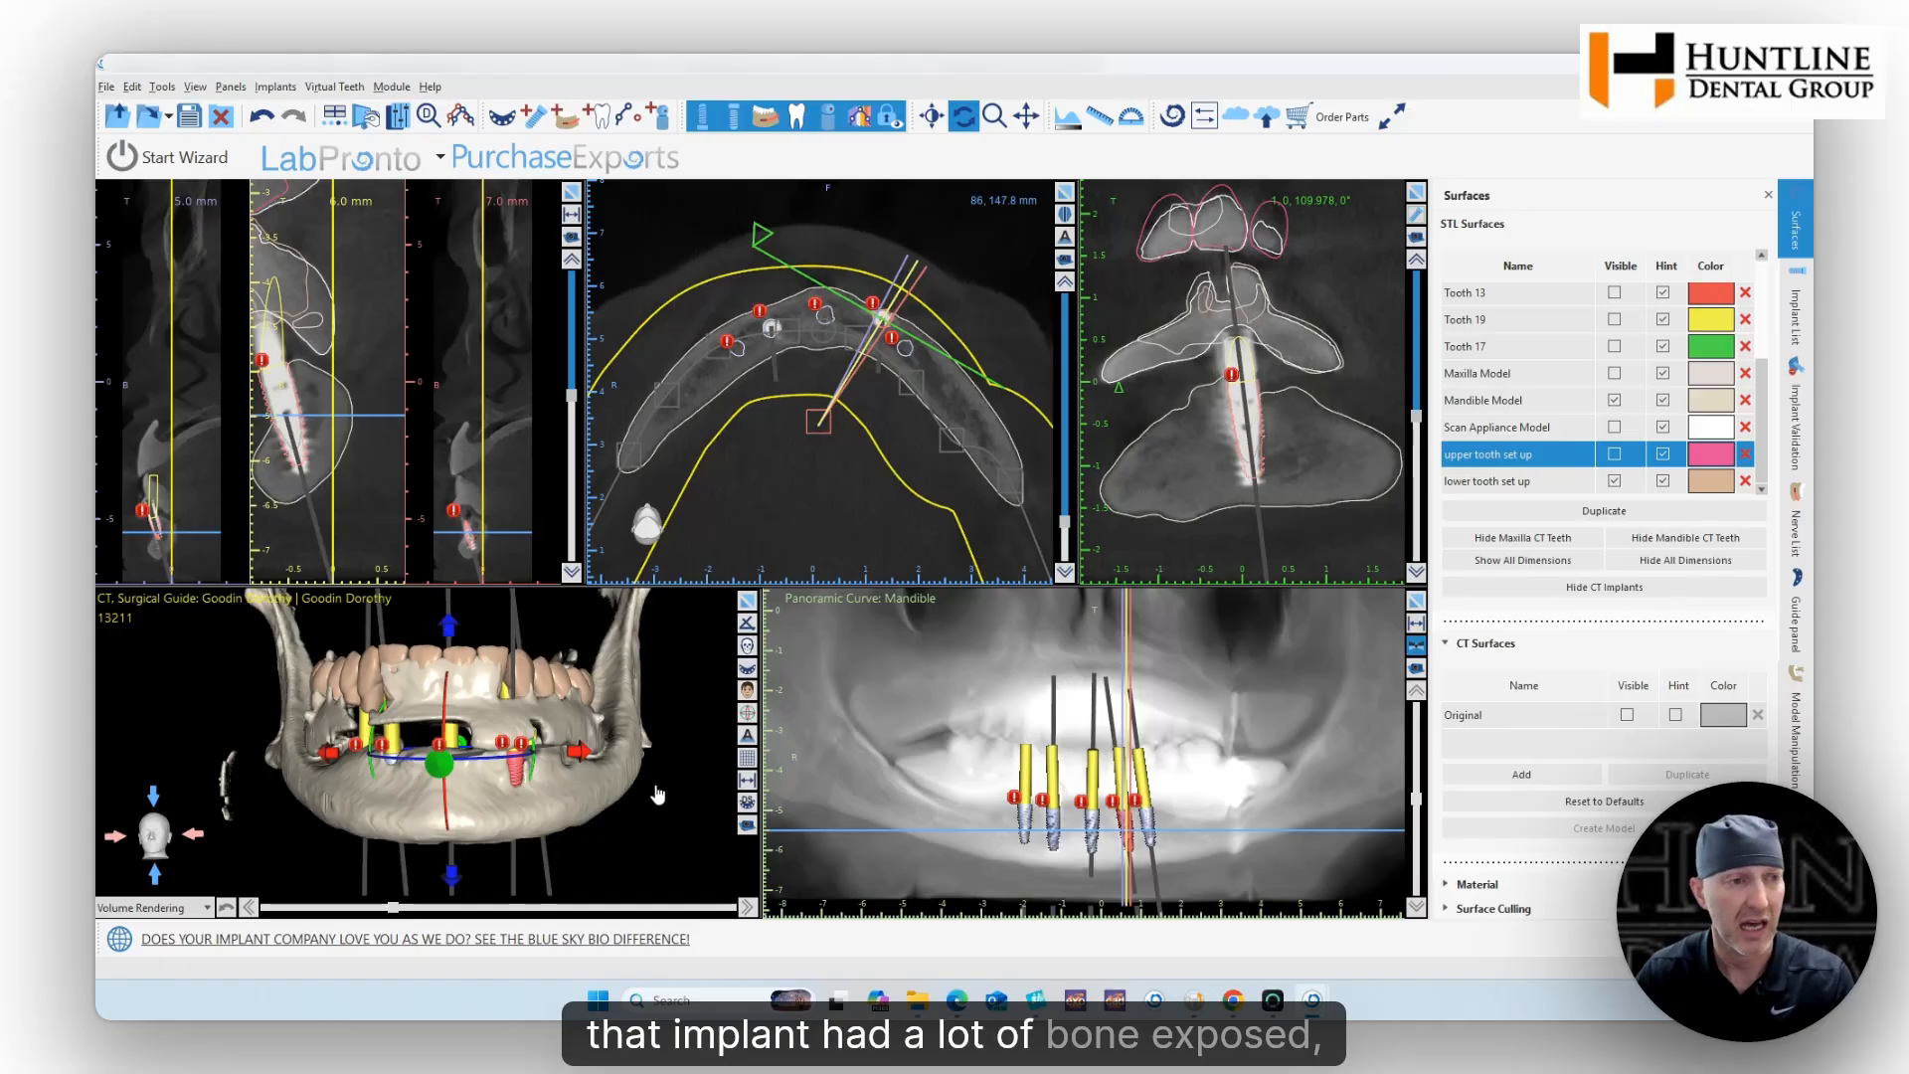
Step: Compare the selected implant's position in the jawbone from the patient's left side and the front of the 3D model
{"action": "left_click_drag", "start_coordinate": [657, 794], "coordinate": [417, 756]}
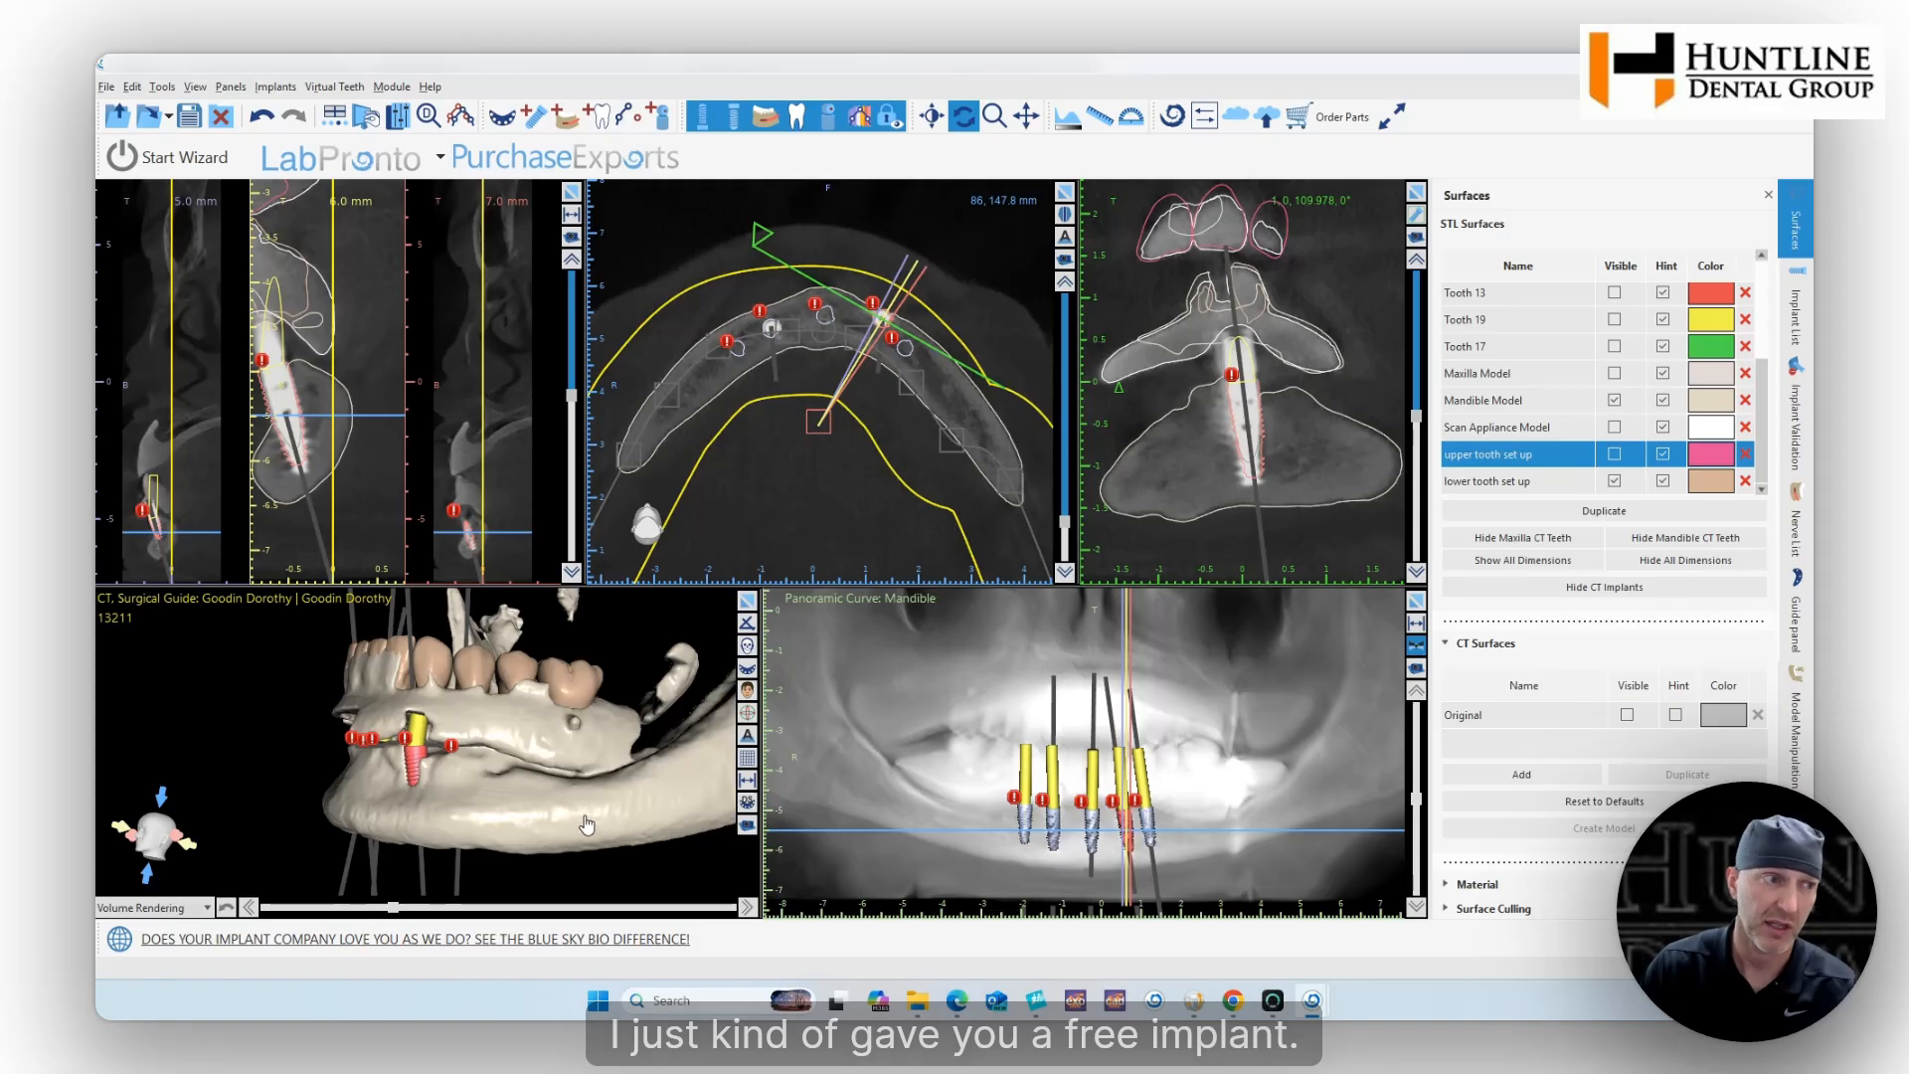
{"action": "left_click_drag", "start_coordinate": [551, 799], "coordinate": [607, 795]}
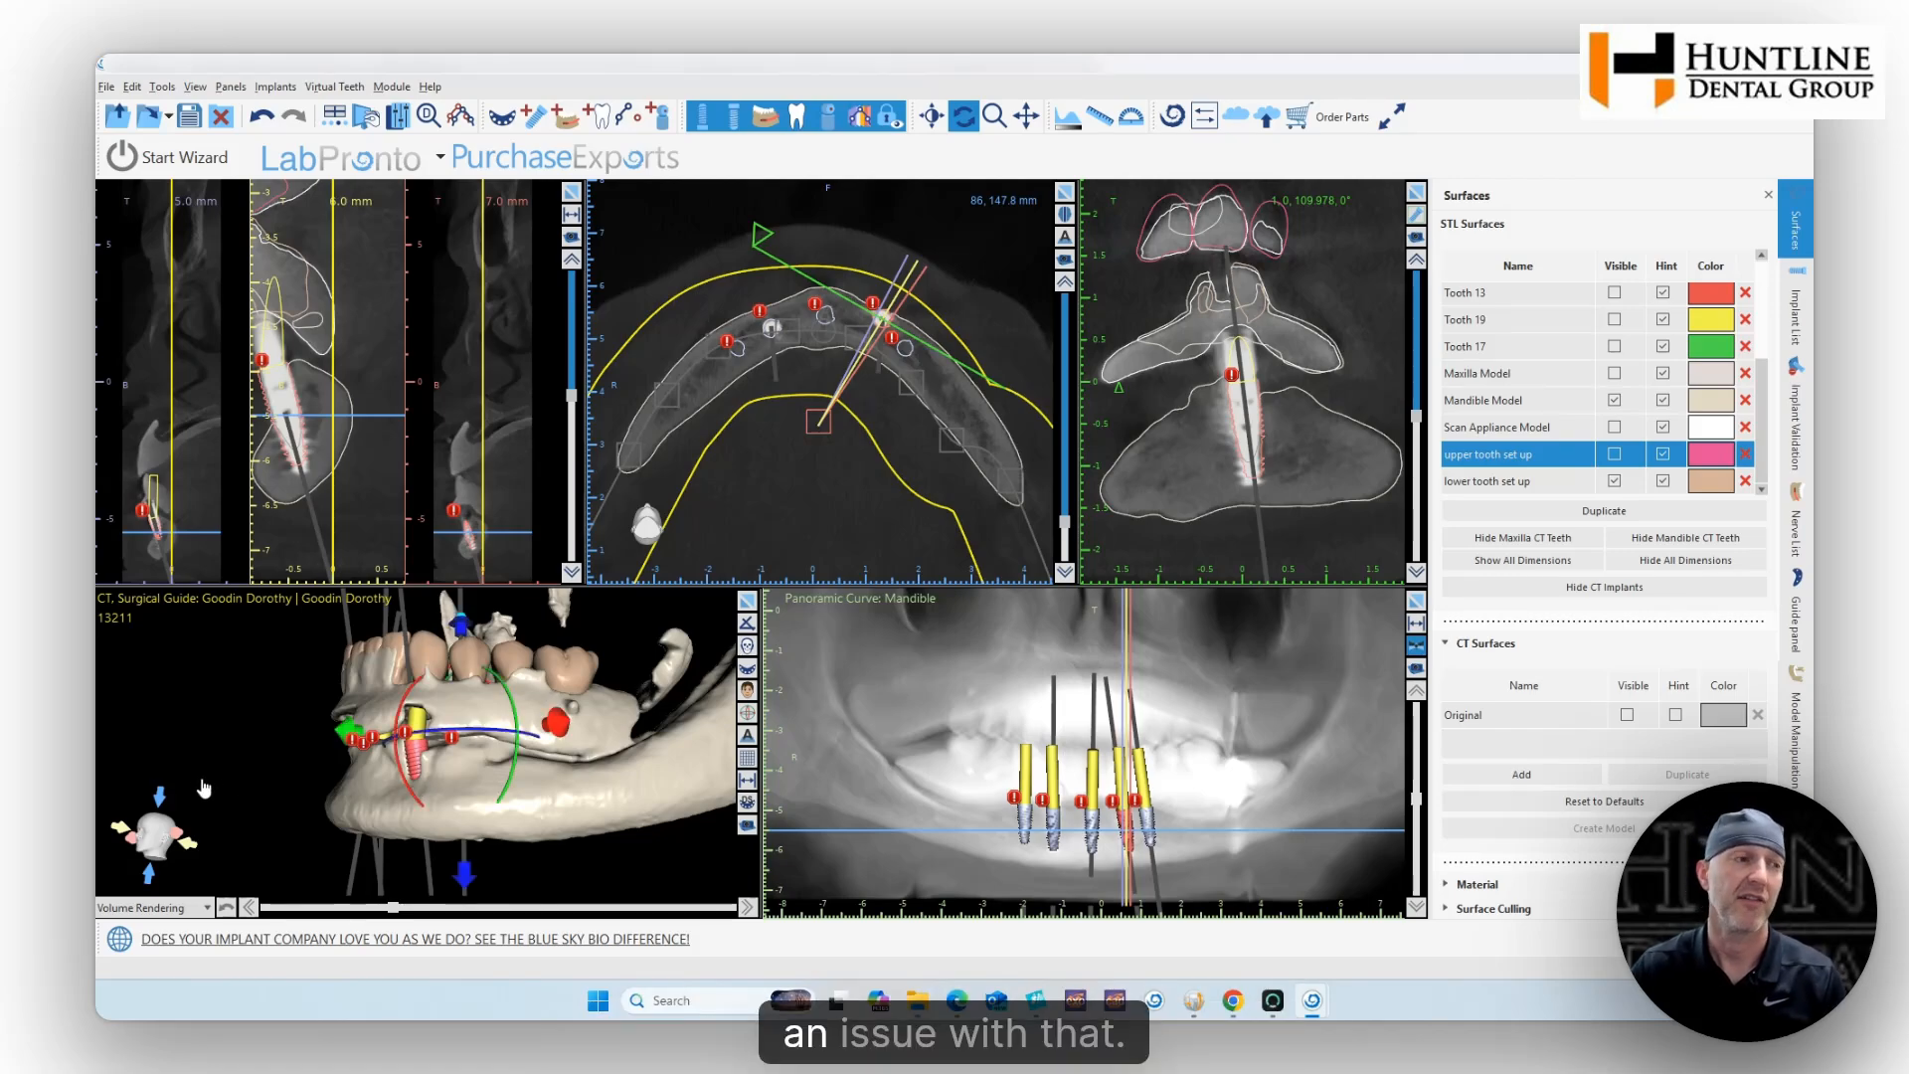
{"action": "left_click_drag", "start_coordinate": [204, 786], "coordinate": [442, 774]}
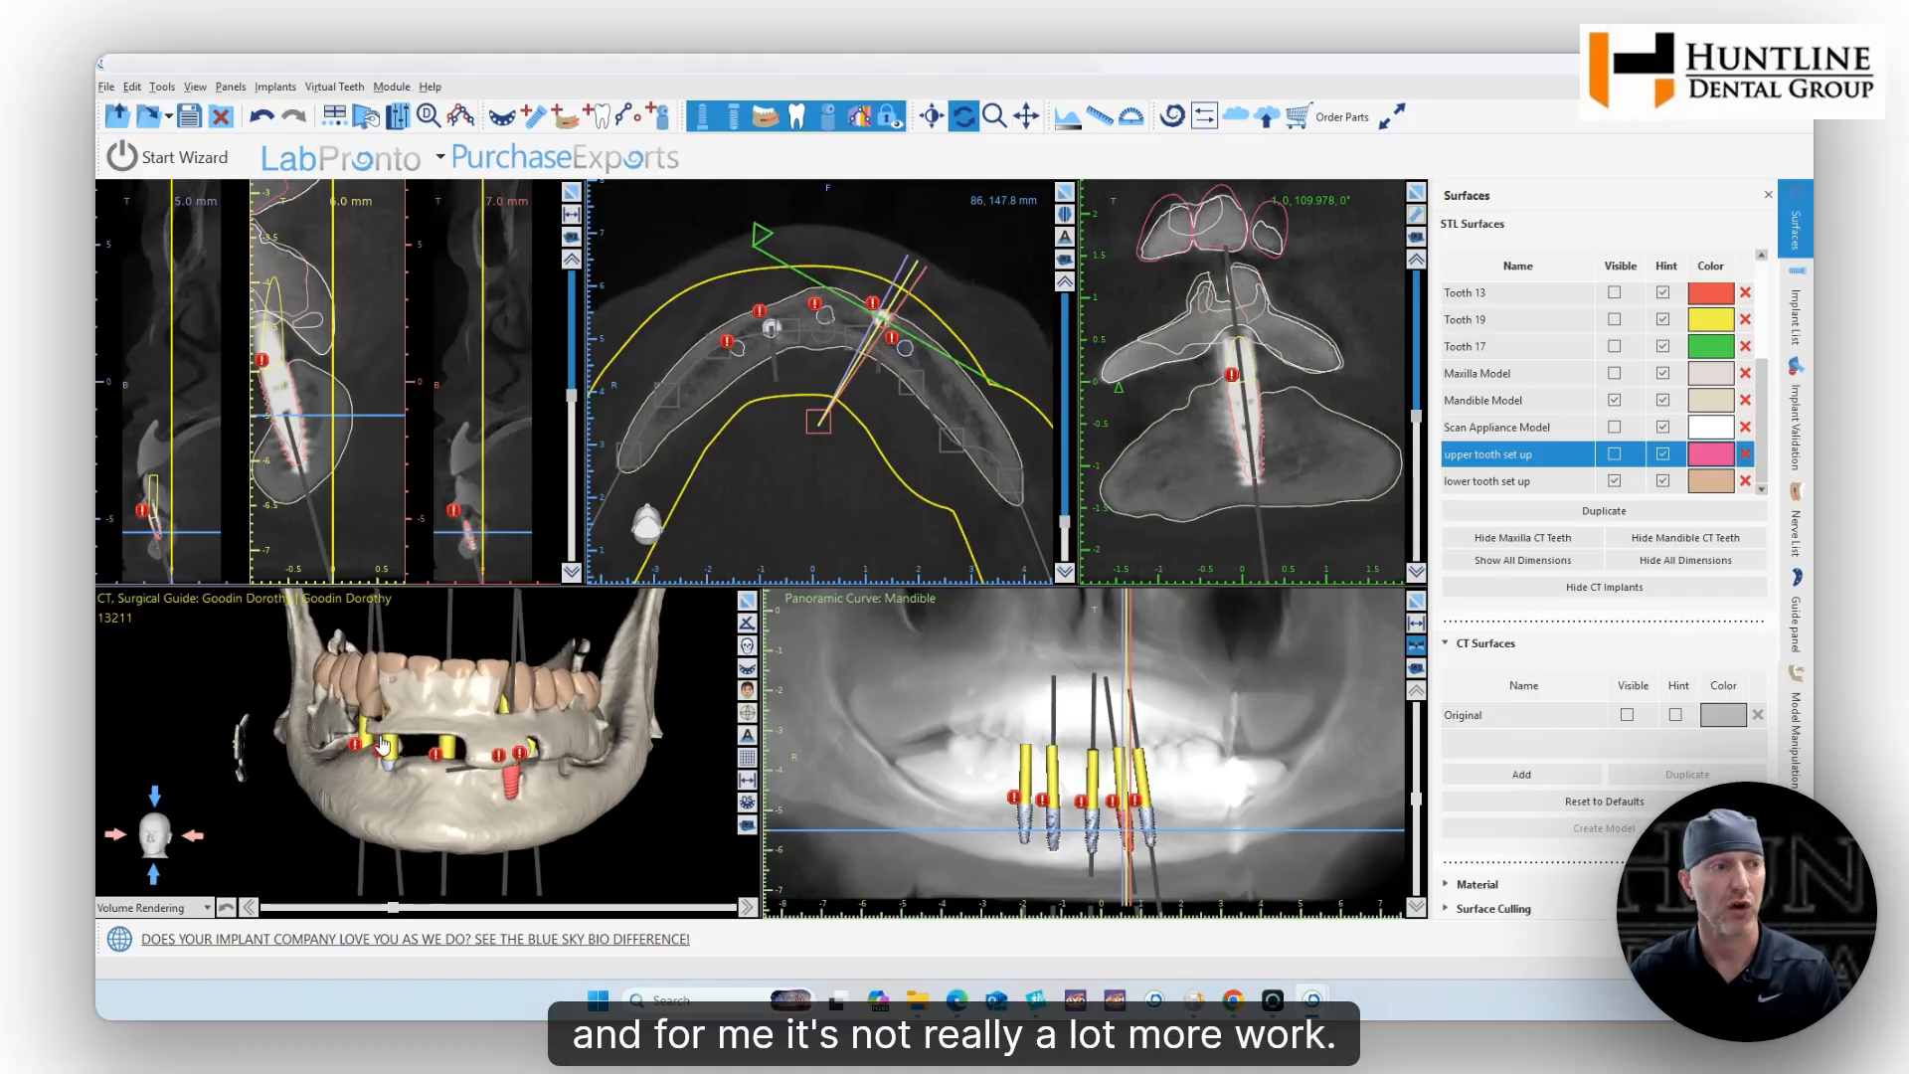
{"action": "left_click_drag", "start_coordinate": [674, 820], "coordinate": [447, 784]}
{"action": "mouse_move", "coordinate": [442, 780]}
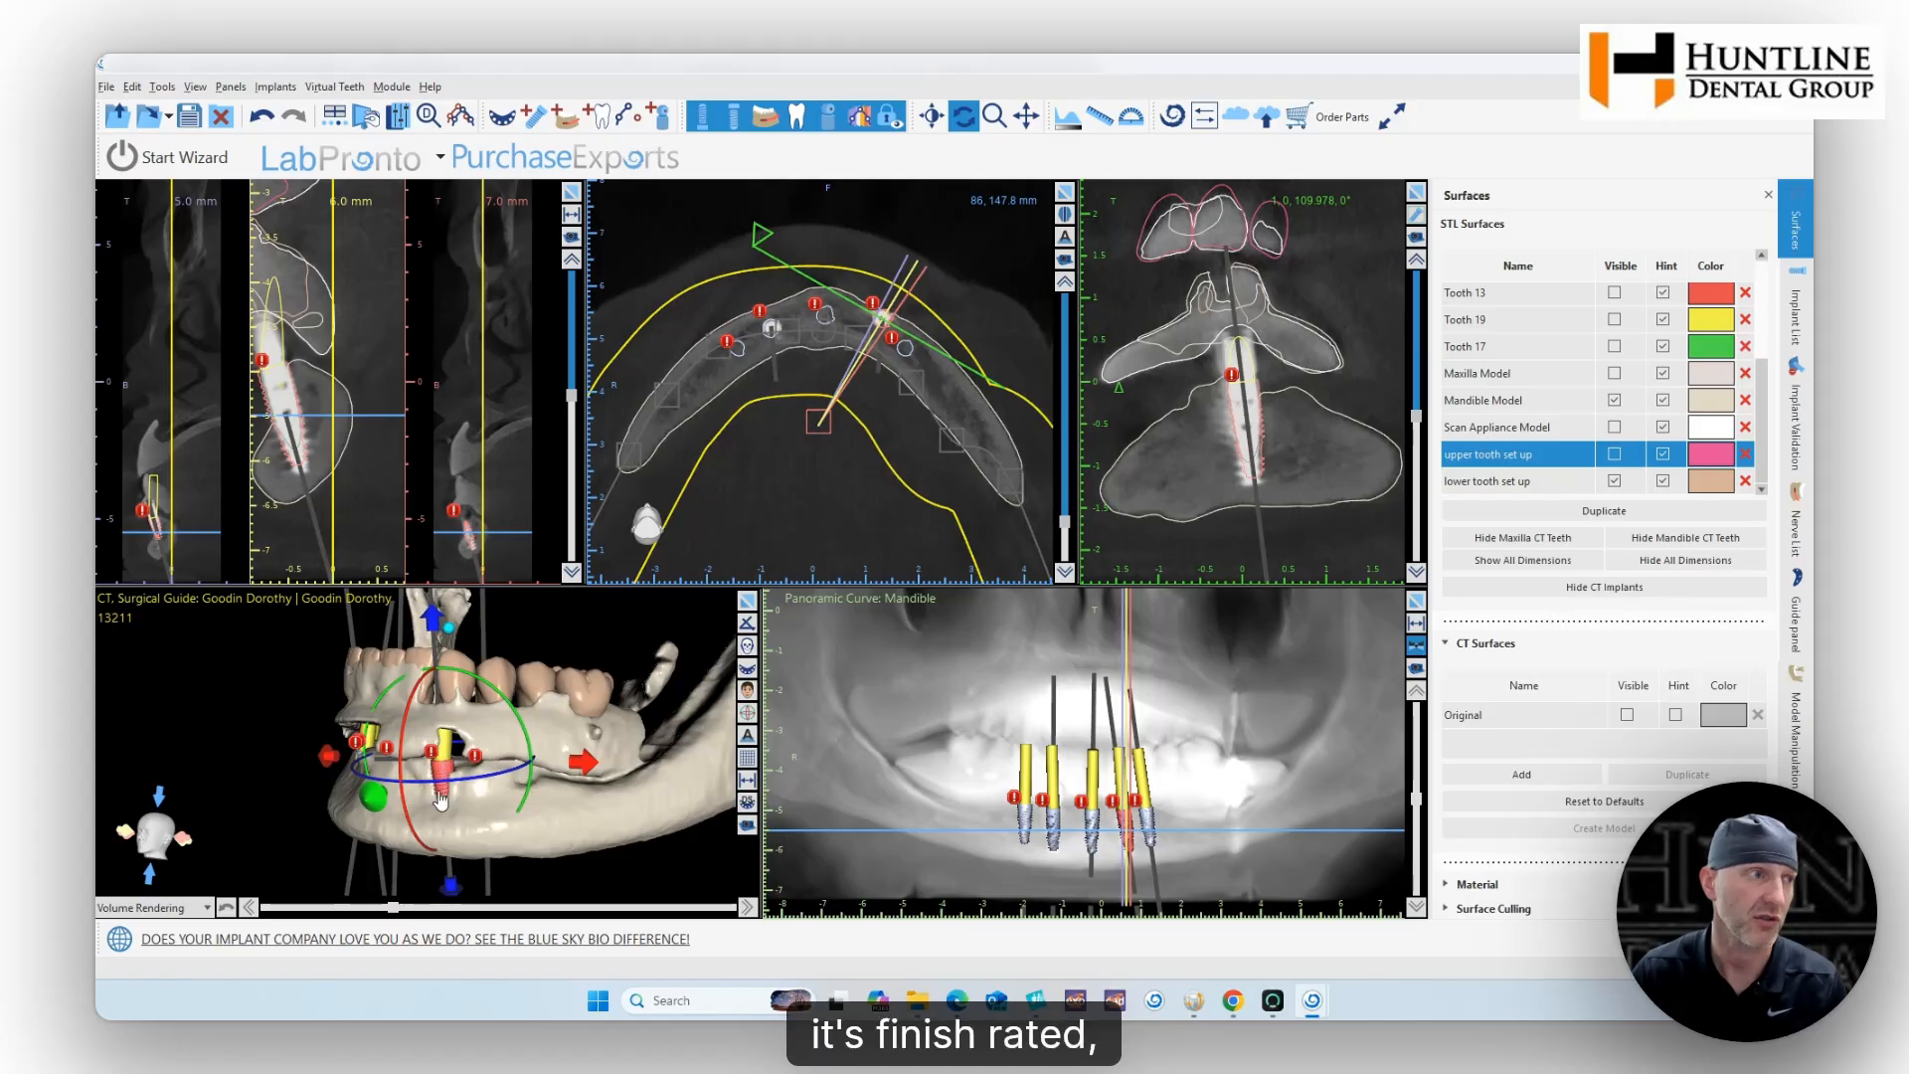
Step: Examine the selected implant in the cross-section, moving the axial level down to its tip and back up to its body
{"action": "left_click_drag", "start_coordinate": [320, 434], "coordinate": [344, 414]}
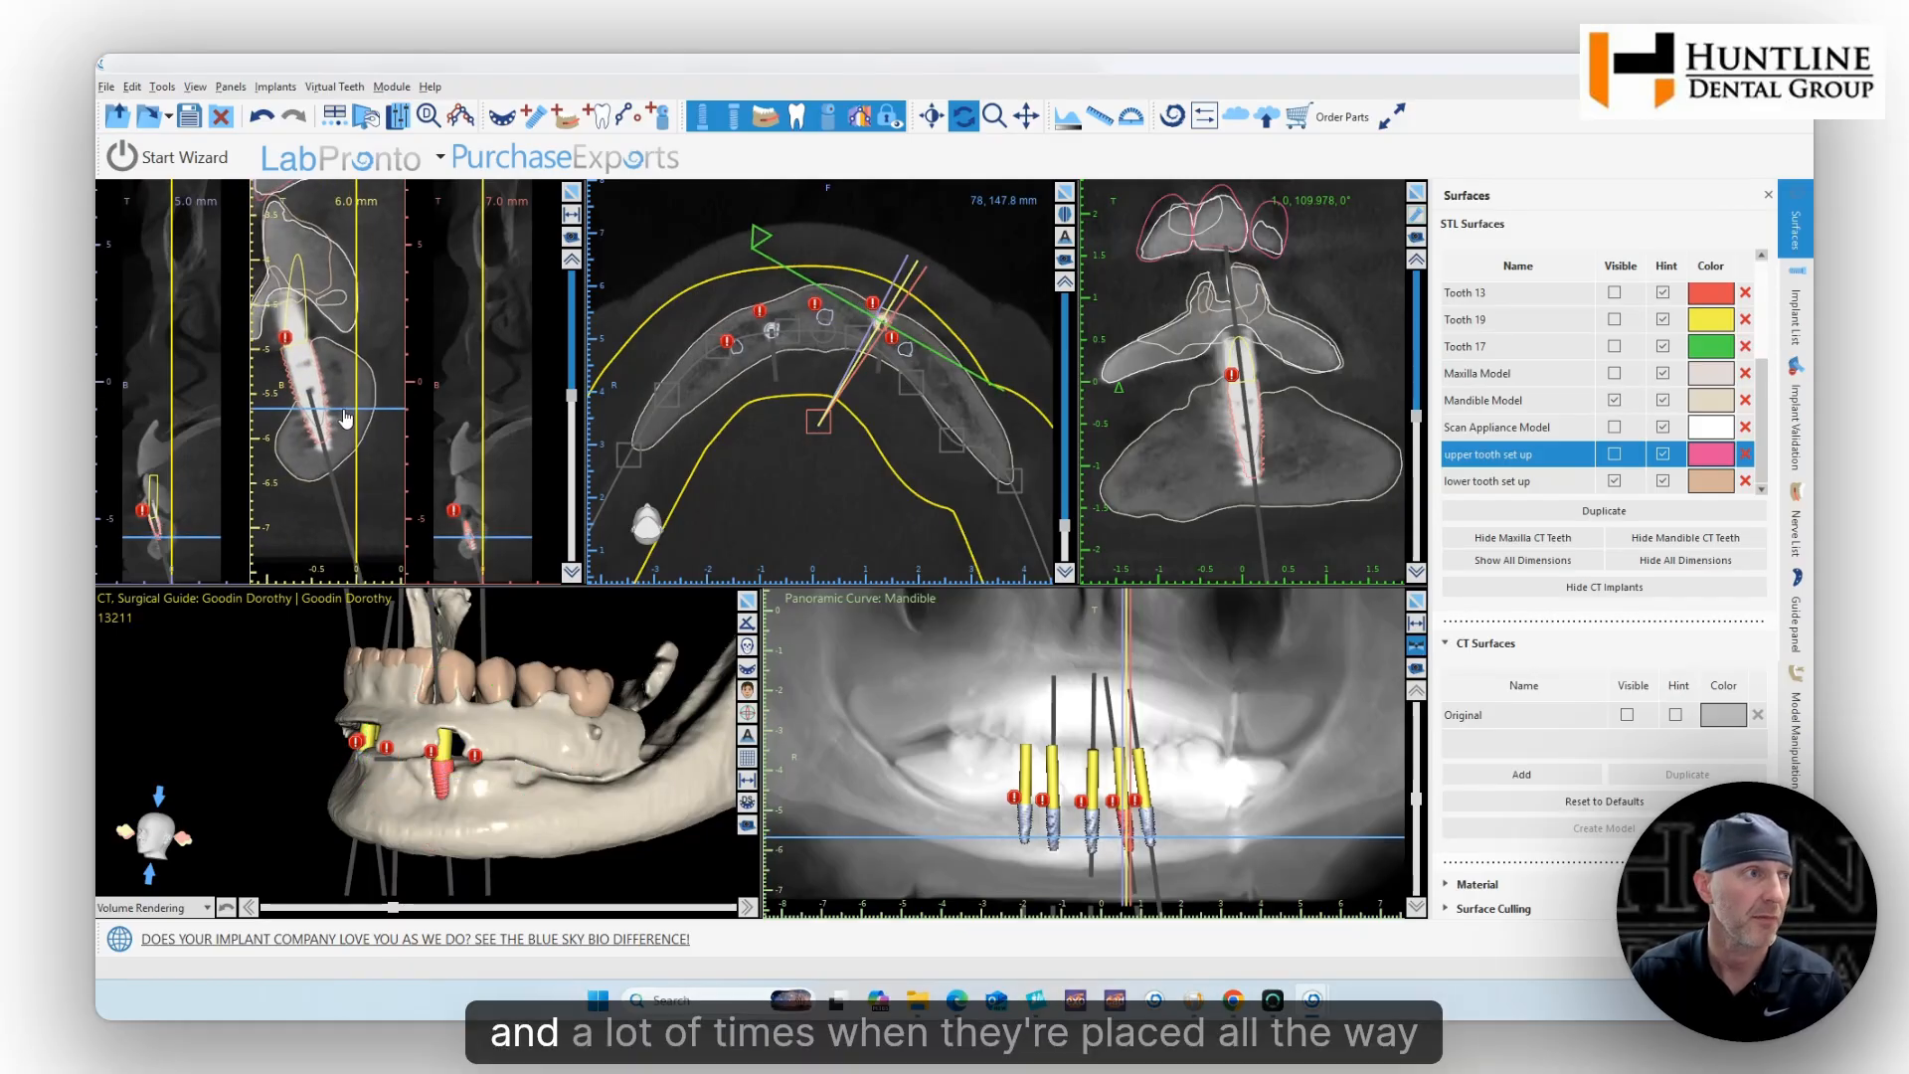
{"action": "left_click", "coordinate": [340, 452]}
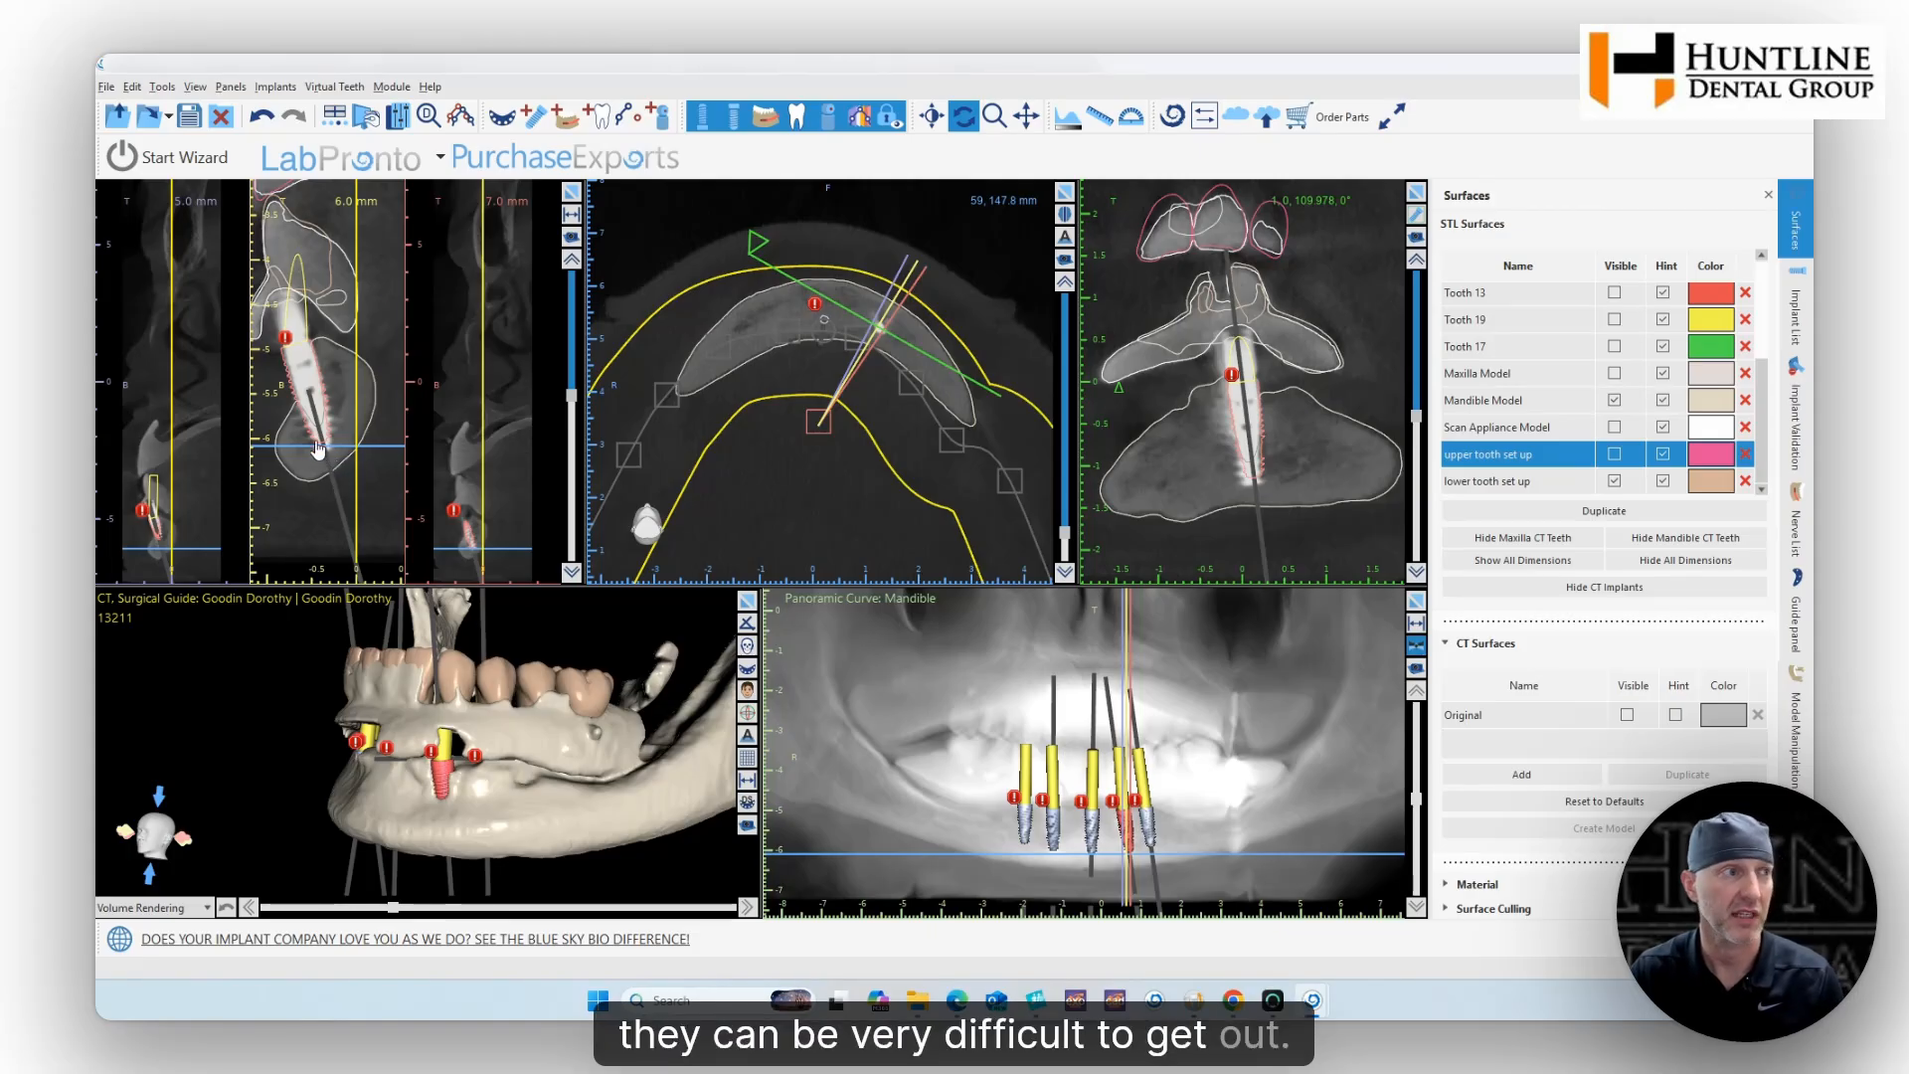
{"action": "scroll", "coordinate": [310, 367], "scroll_direction": "up", "scroll_amount": 4}
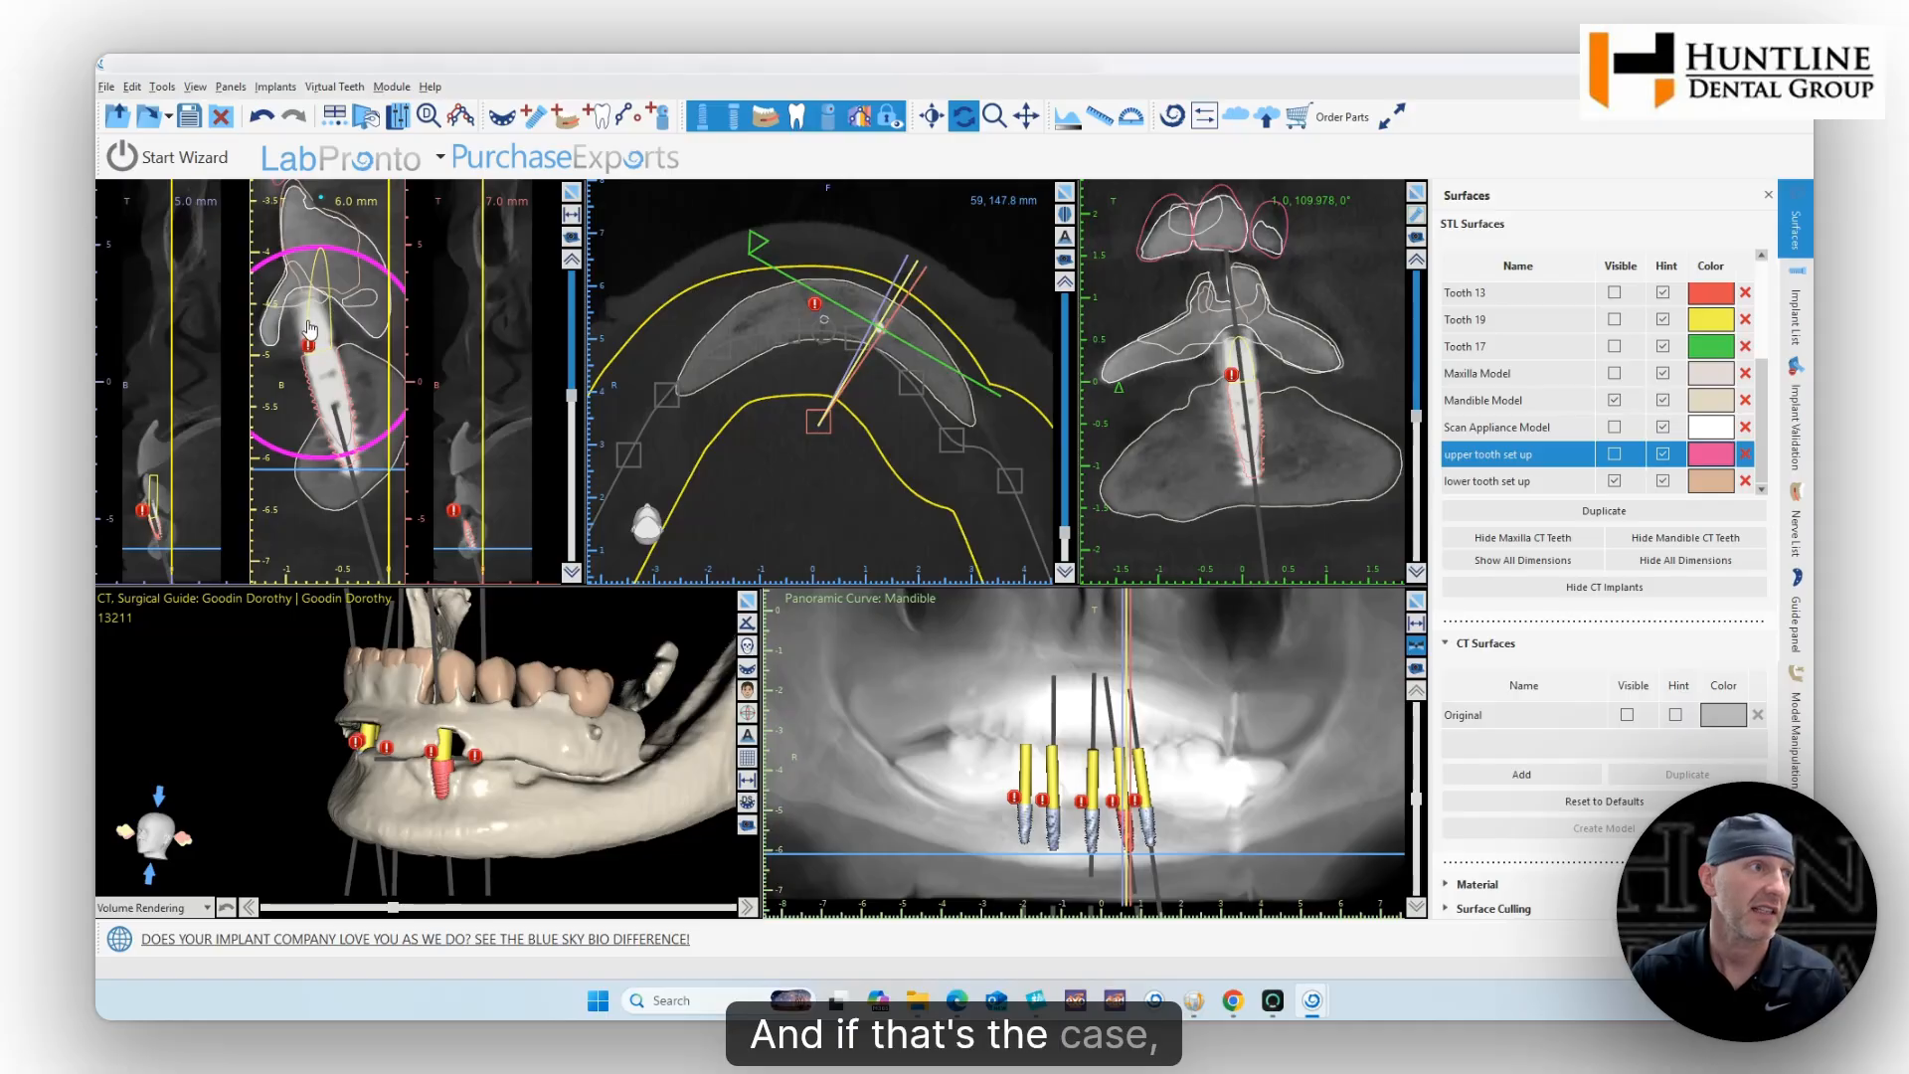
{"action": "left_click", "coordinate": [327, 388]}
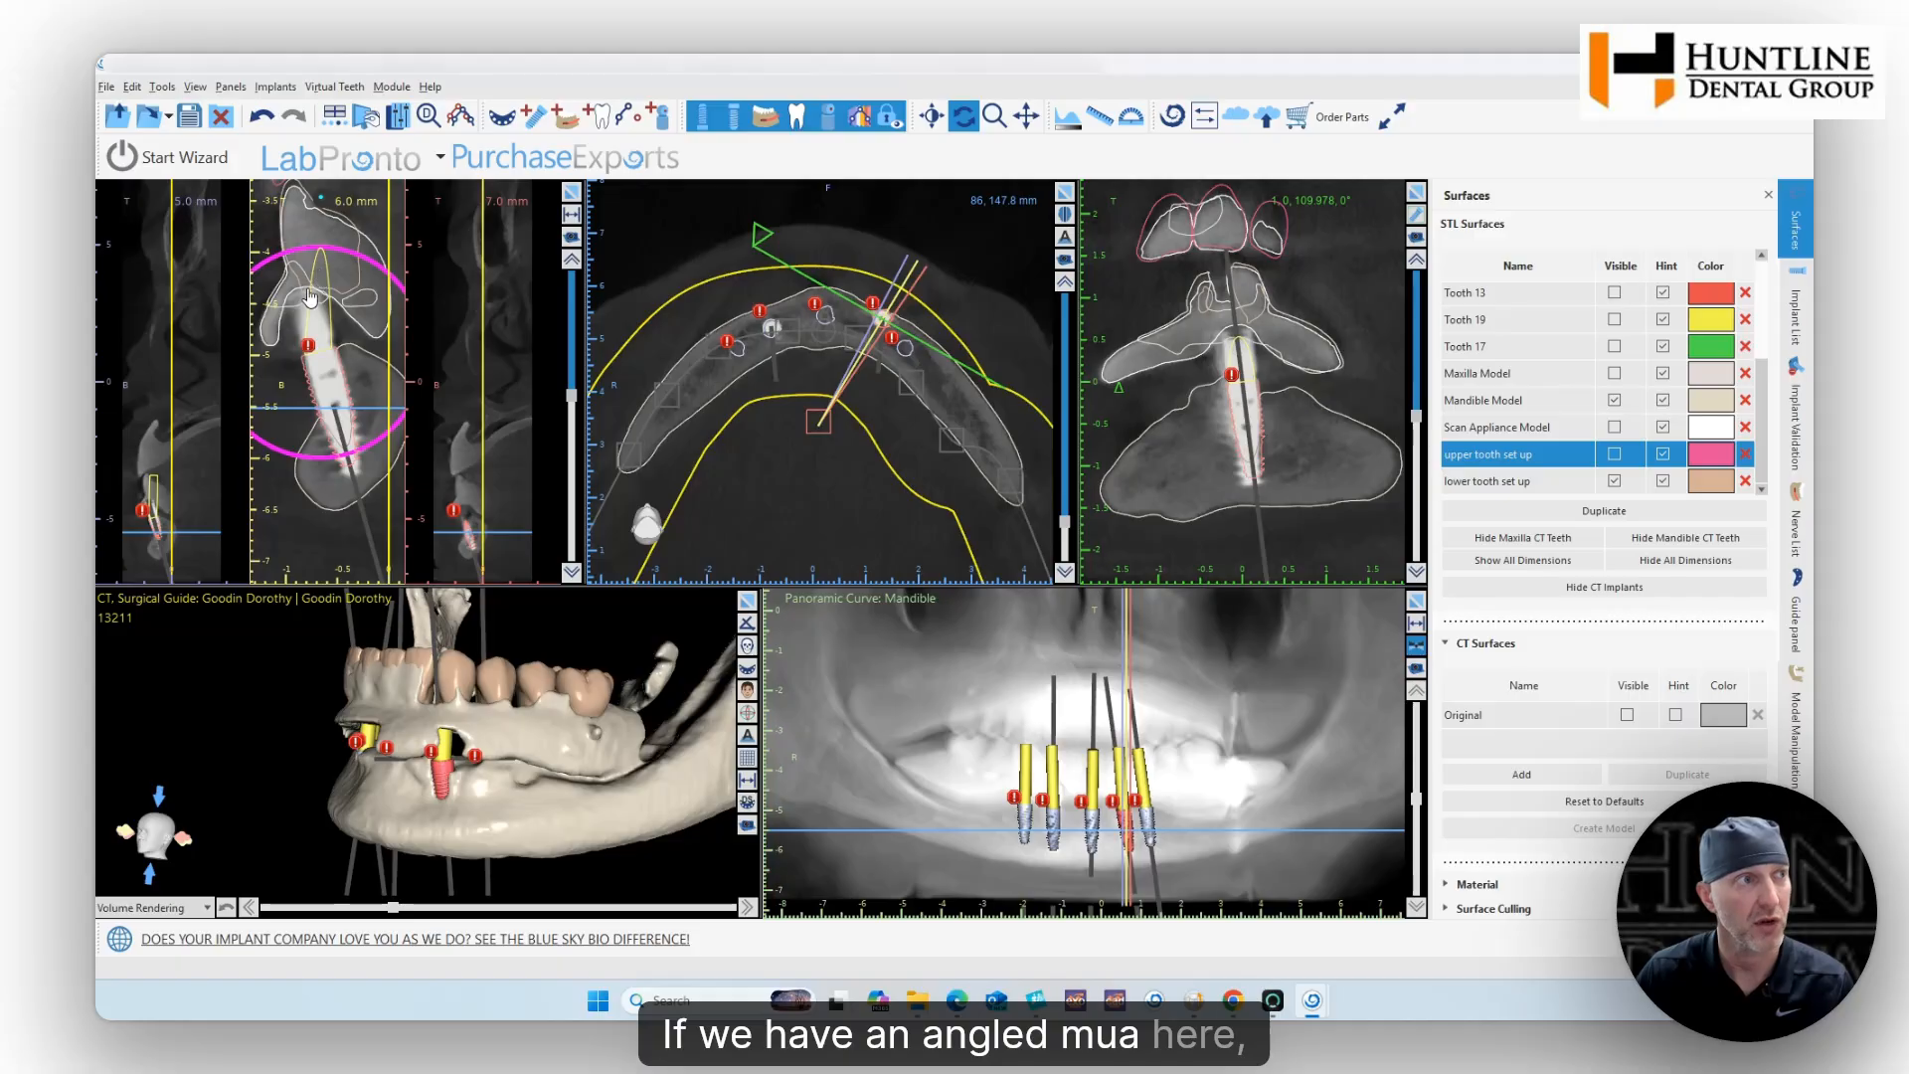
Step: Check from an occlusal view of the 3D model where the implants' abutment cylinders emerge through the lower teeth, including the opposite side
{"action": "mouse_move", "coordinate": [562, 736]}
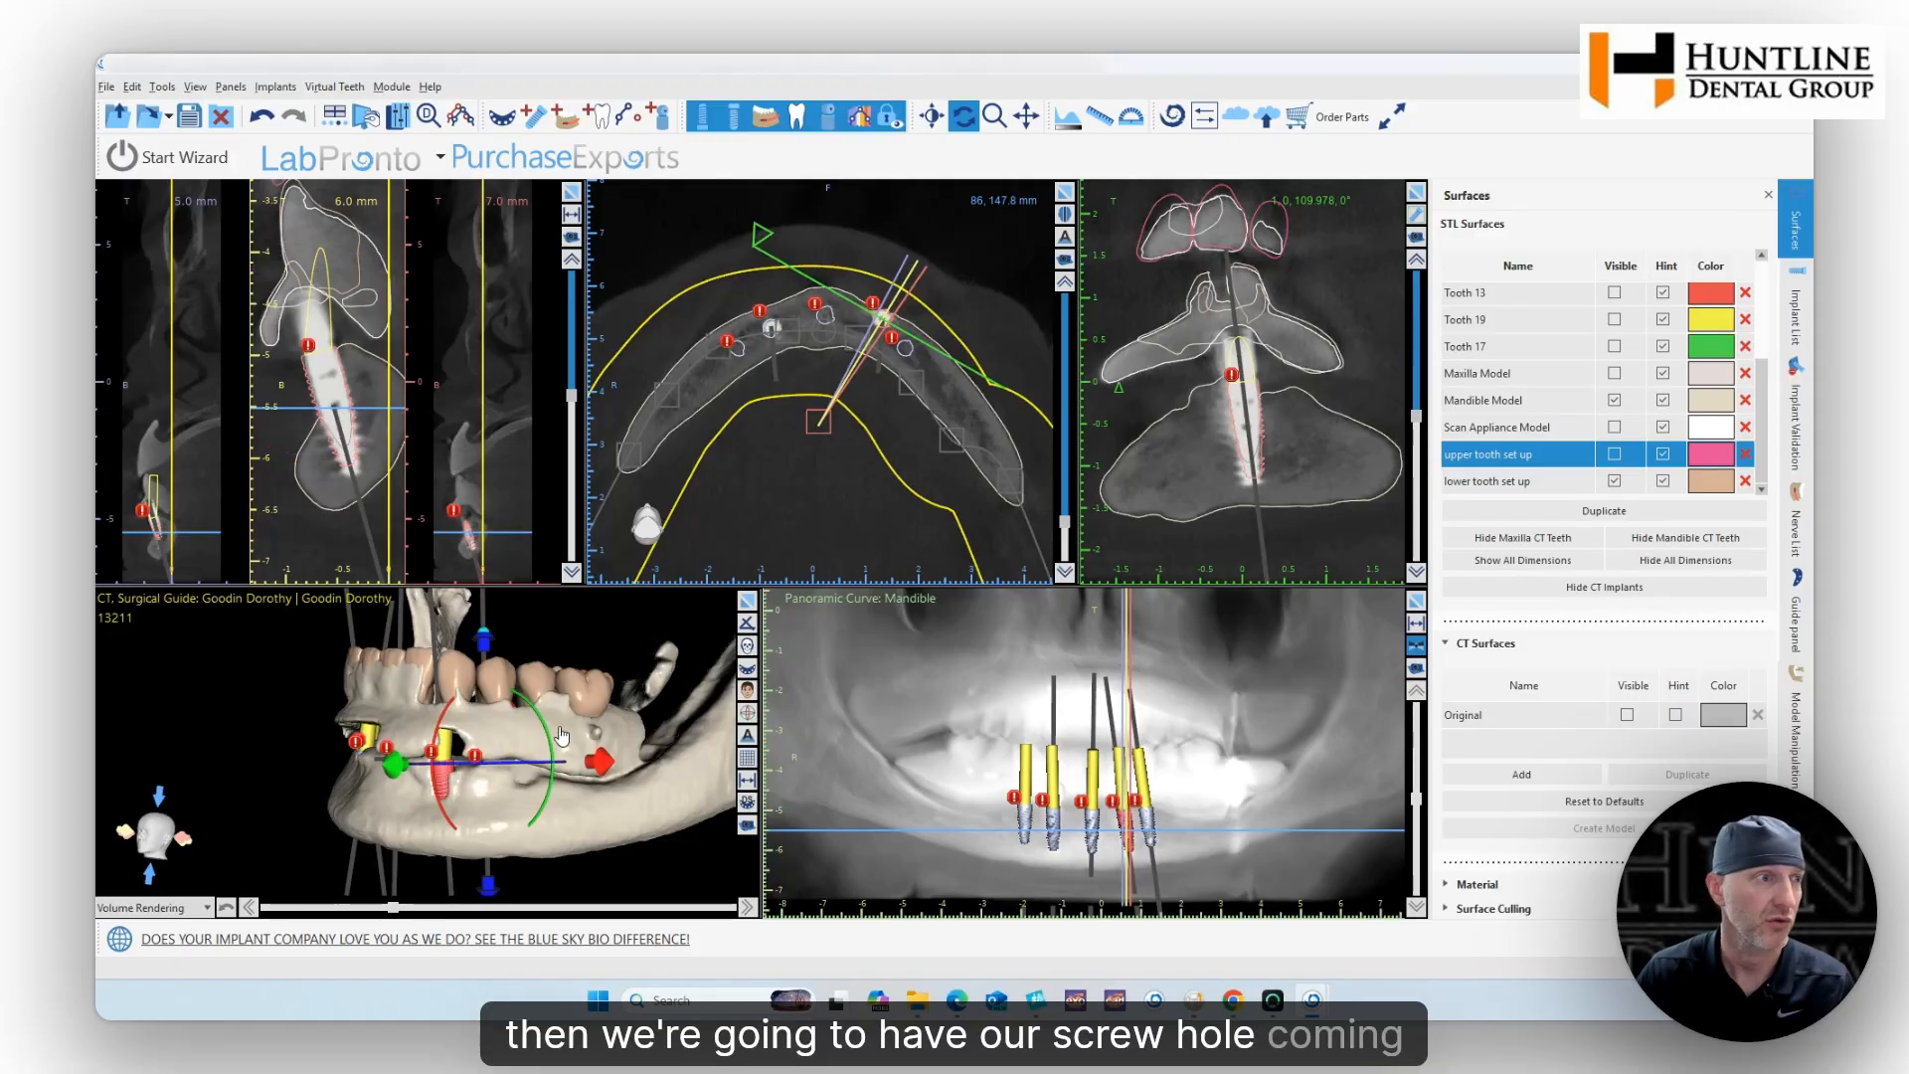
{"action": "left_click_drag", "start_coordinate": [562, 736], "coordinate": [291, 701]}
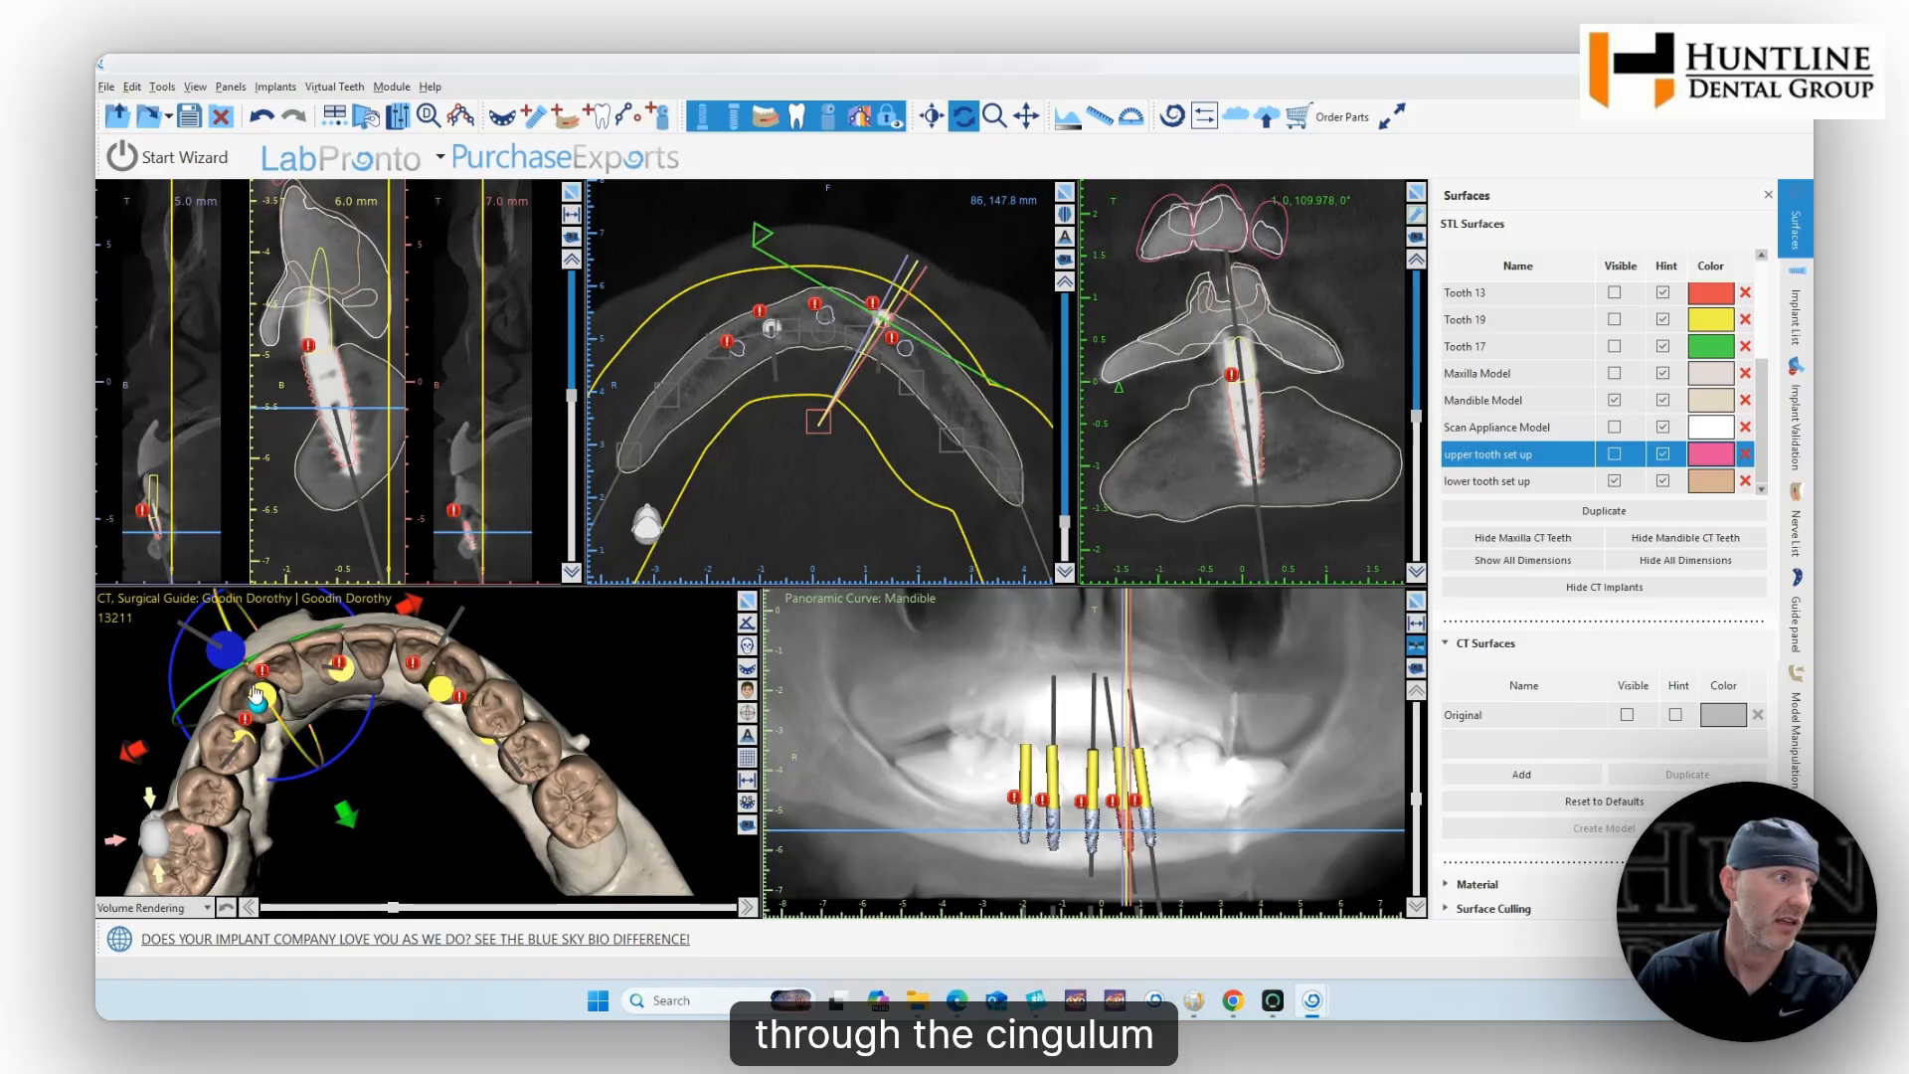
{"action": "left_click", "coordinate": [443, 693]}
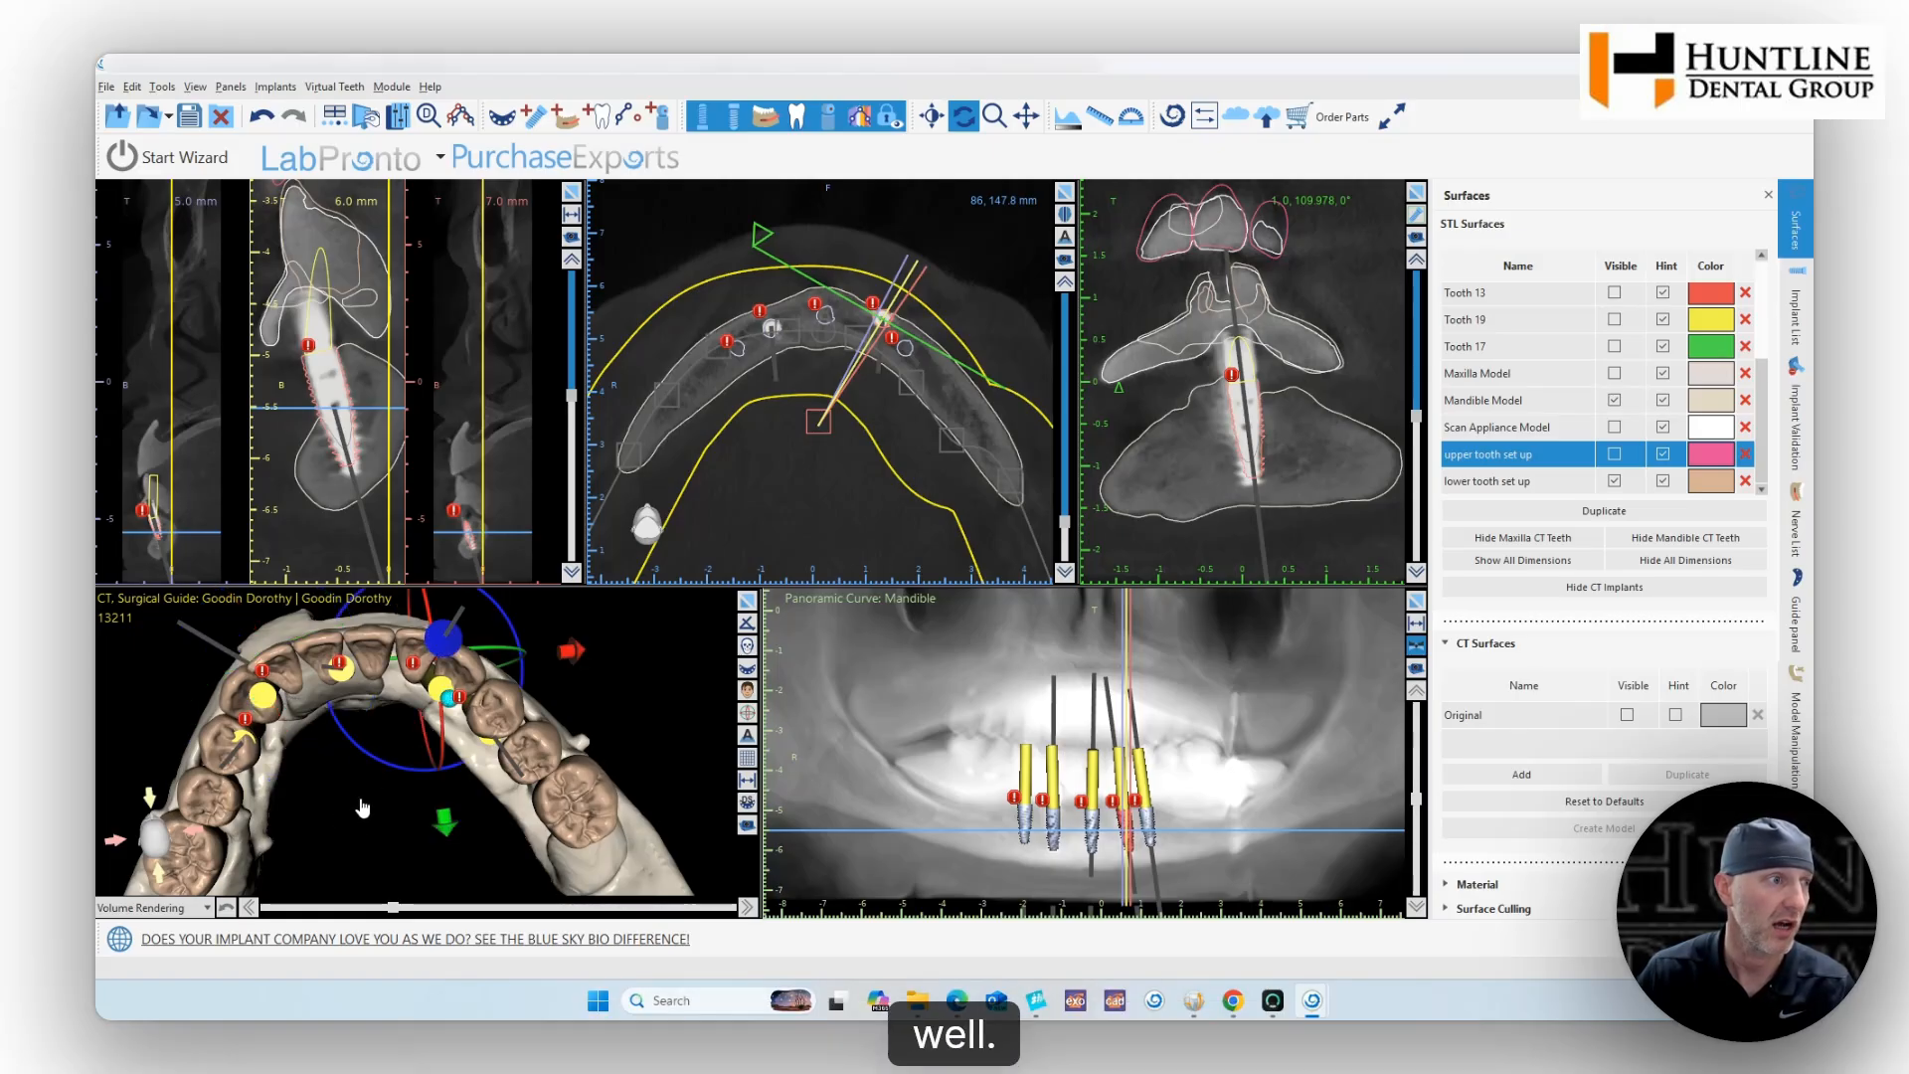
{"action": "left_click_drag", "start_coordinate": [423, 708], "coordinate": [365, 770]}
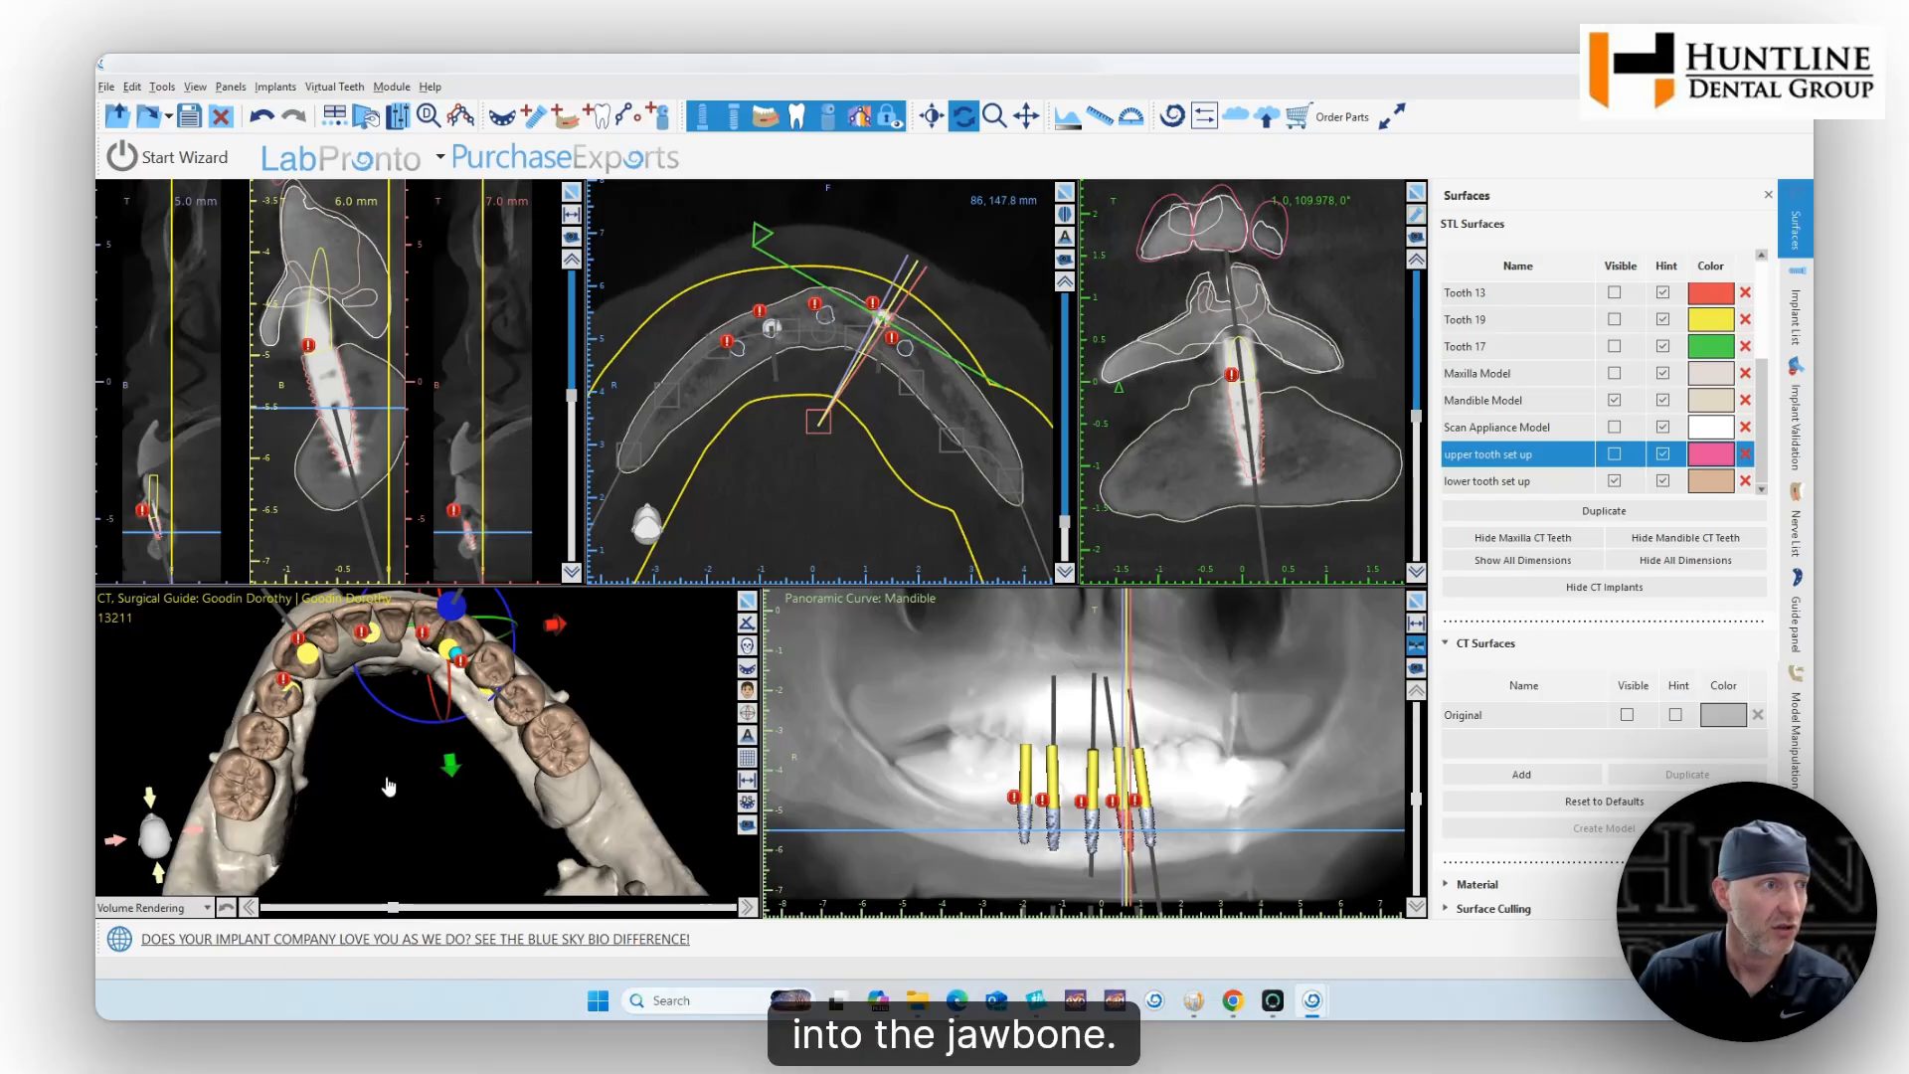
Step: Inspect all the abutment cylinders against the lower tooth setup from behind the jaw and from the front
{"action": "left_click_drag", "start_coordinate": [388, 787], "coordinate": [692, 866]}
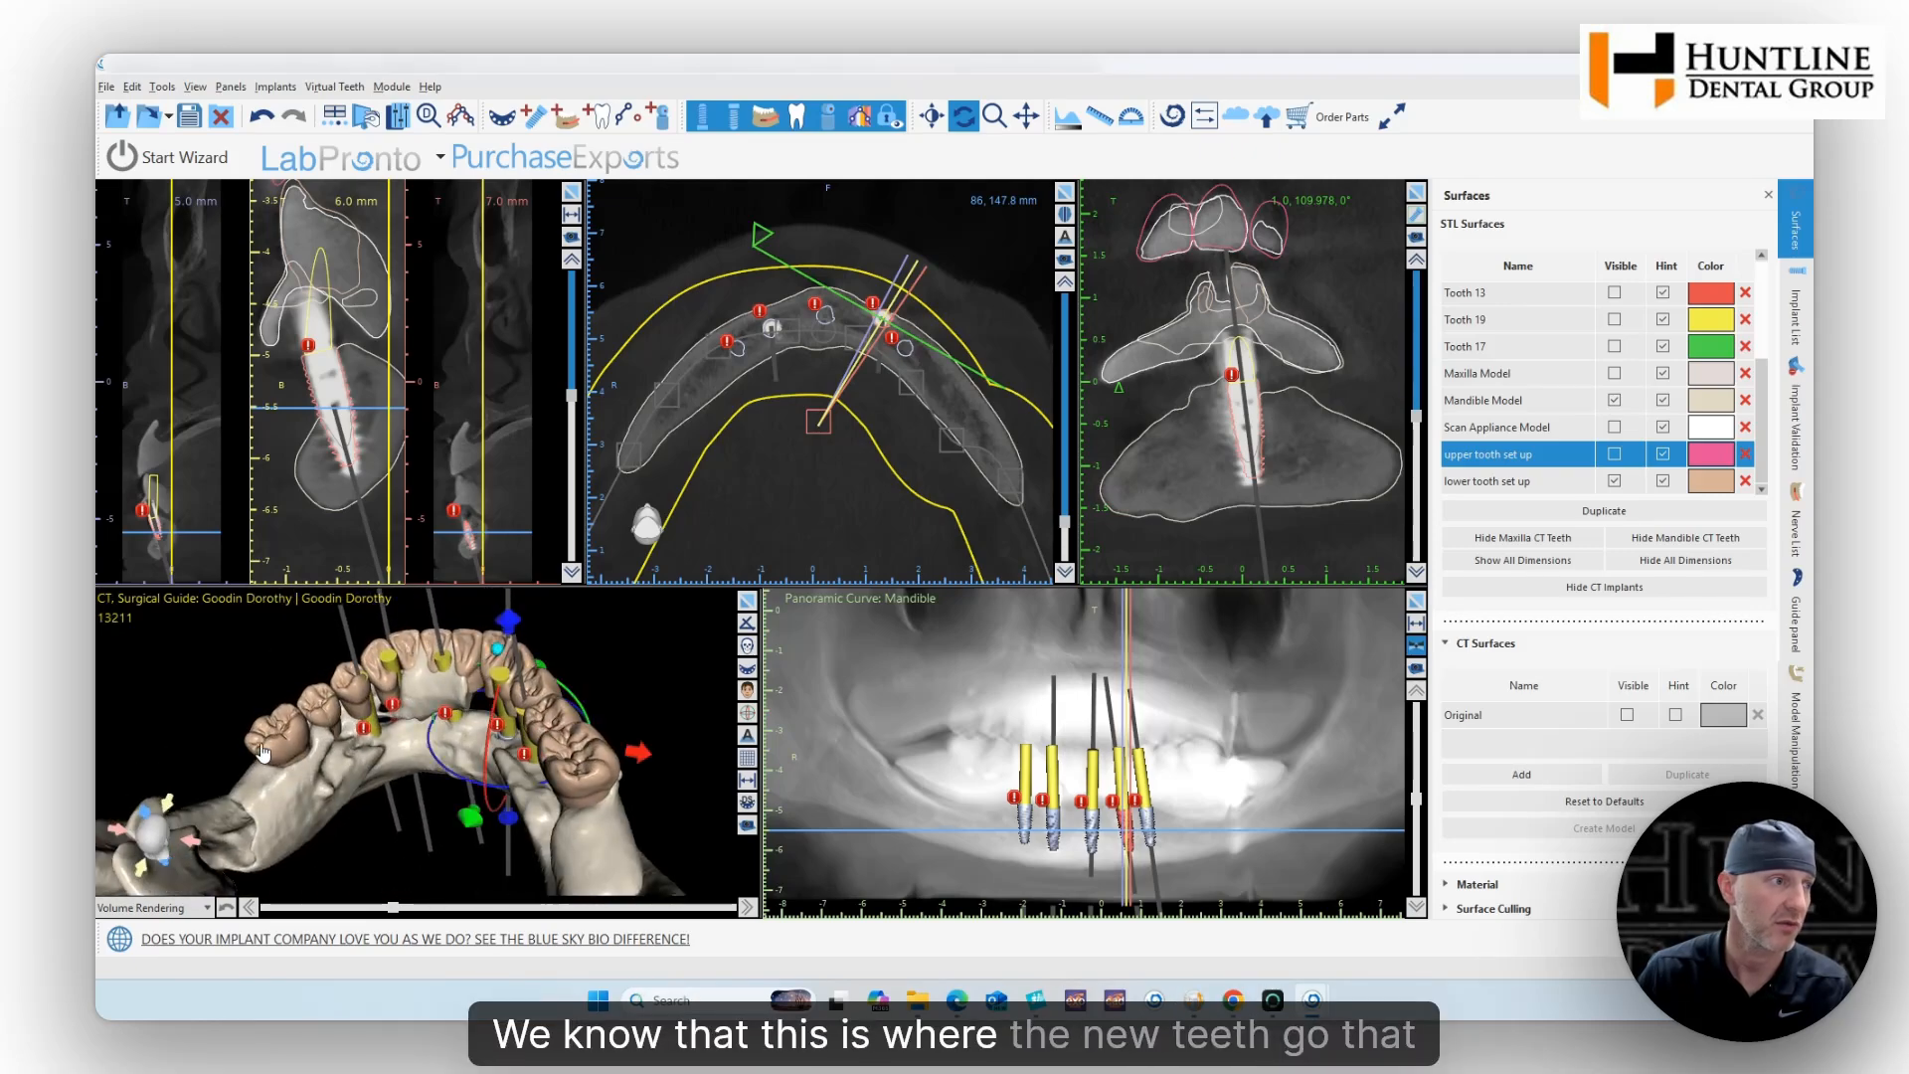
{"action": "left_click_drag", "start_coordinate": [604, 790], "coordinate": [516, 677]}
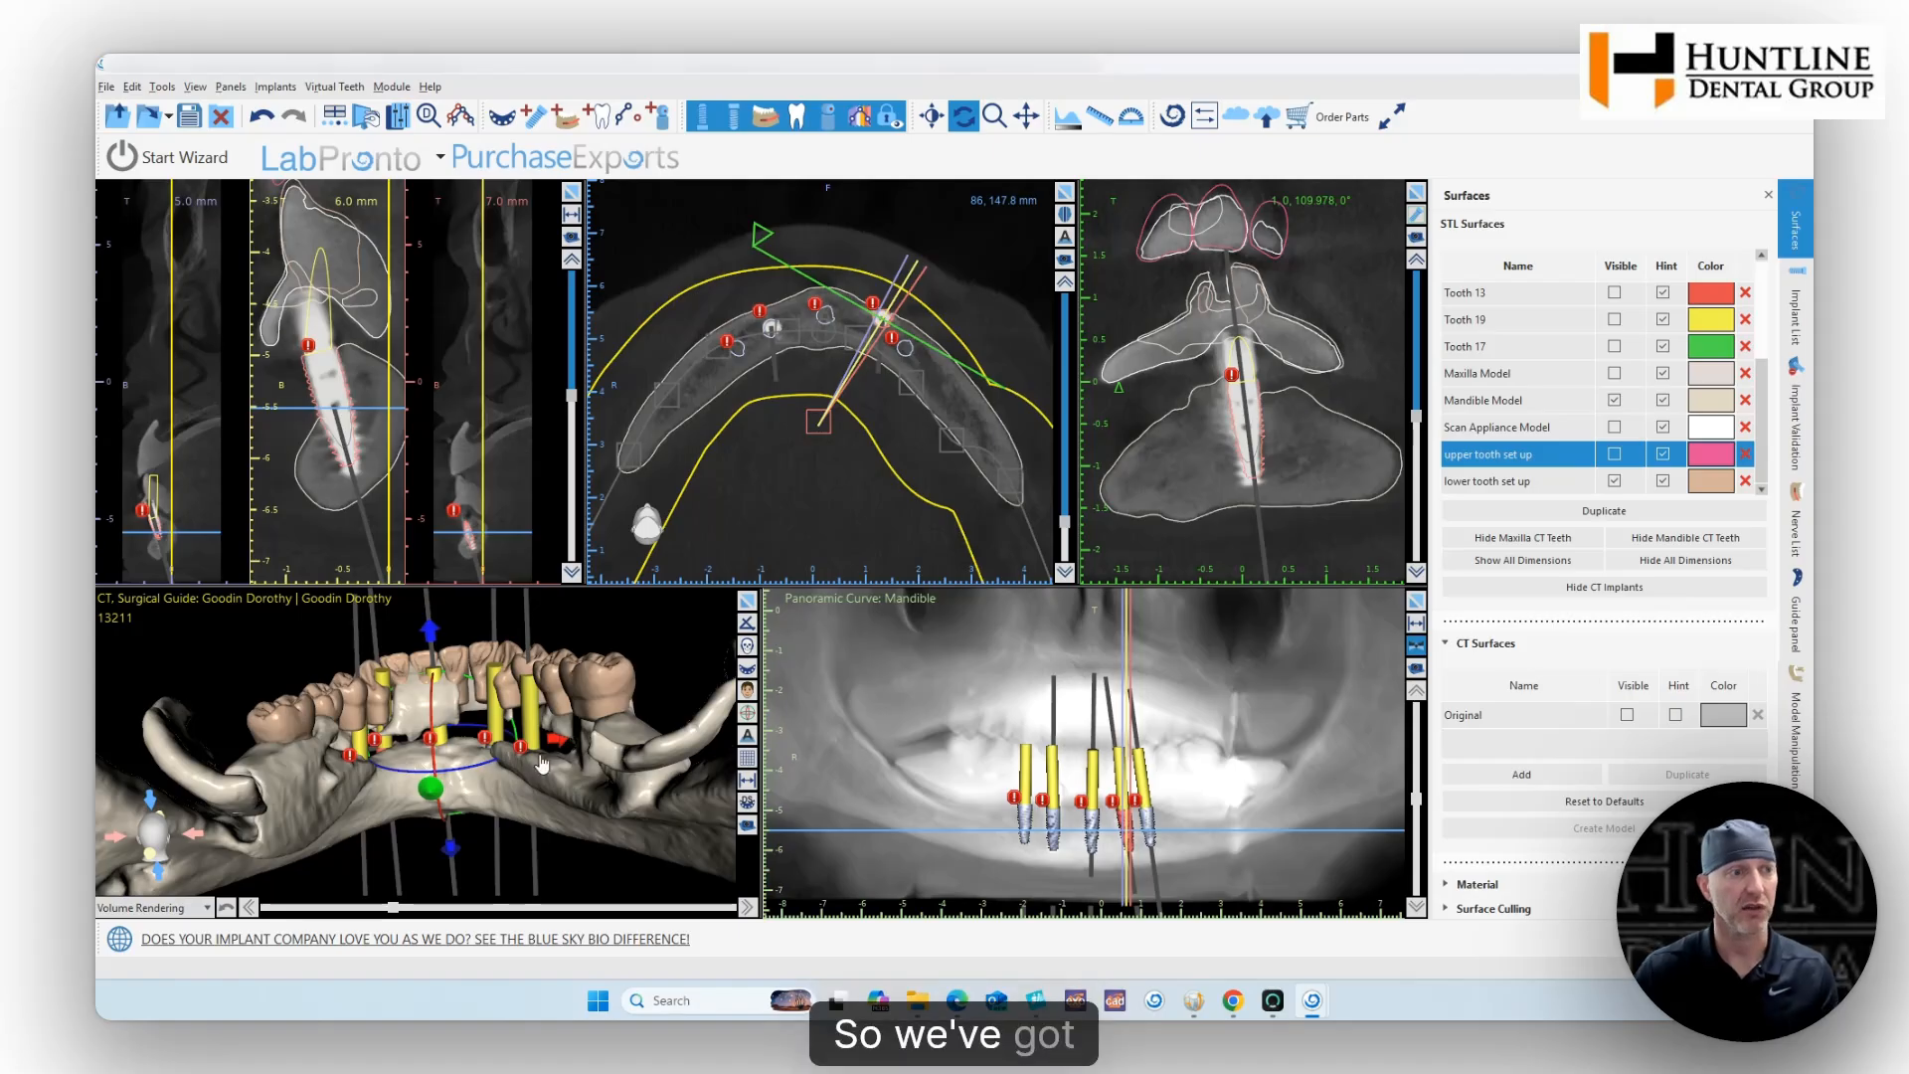
{"action": "left_click_drag", "start_coordinate": [683, 789], "coordinate": [618, 786]}
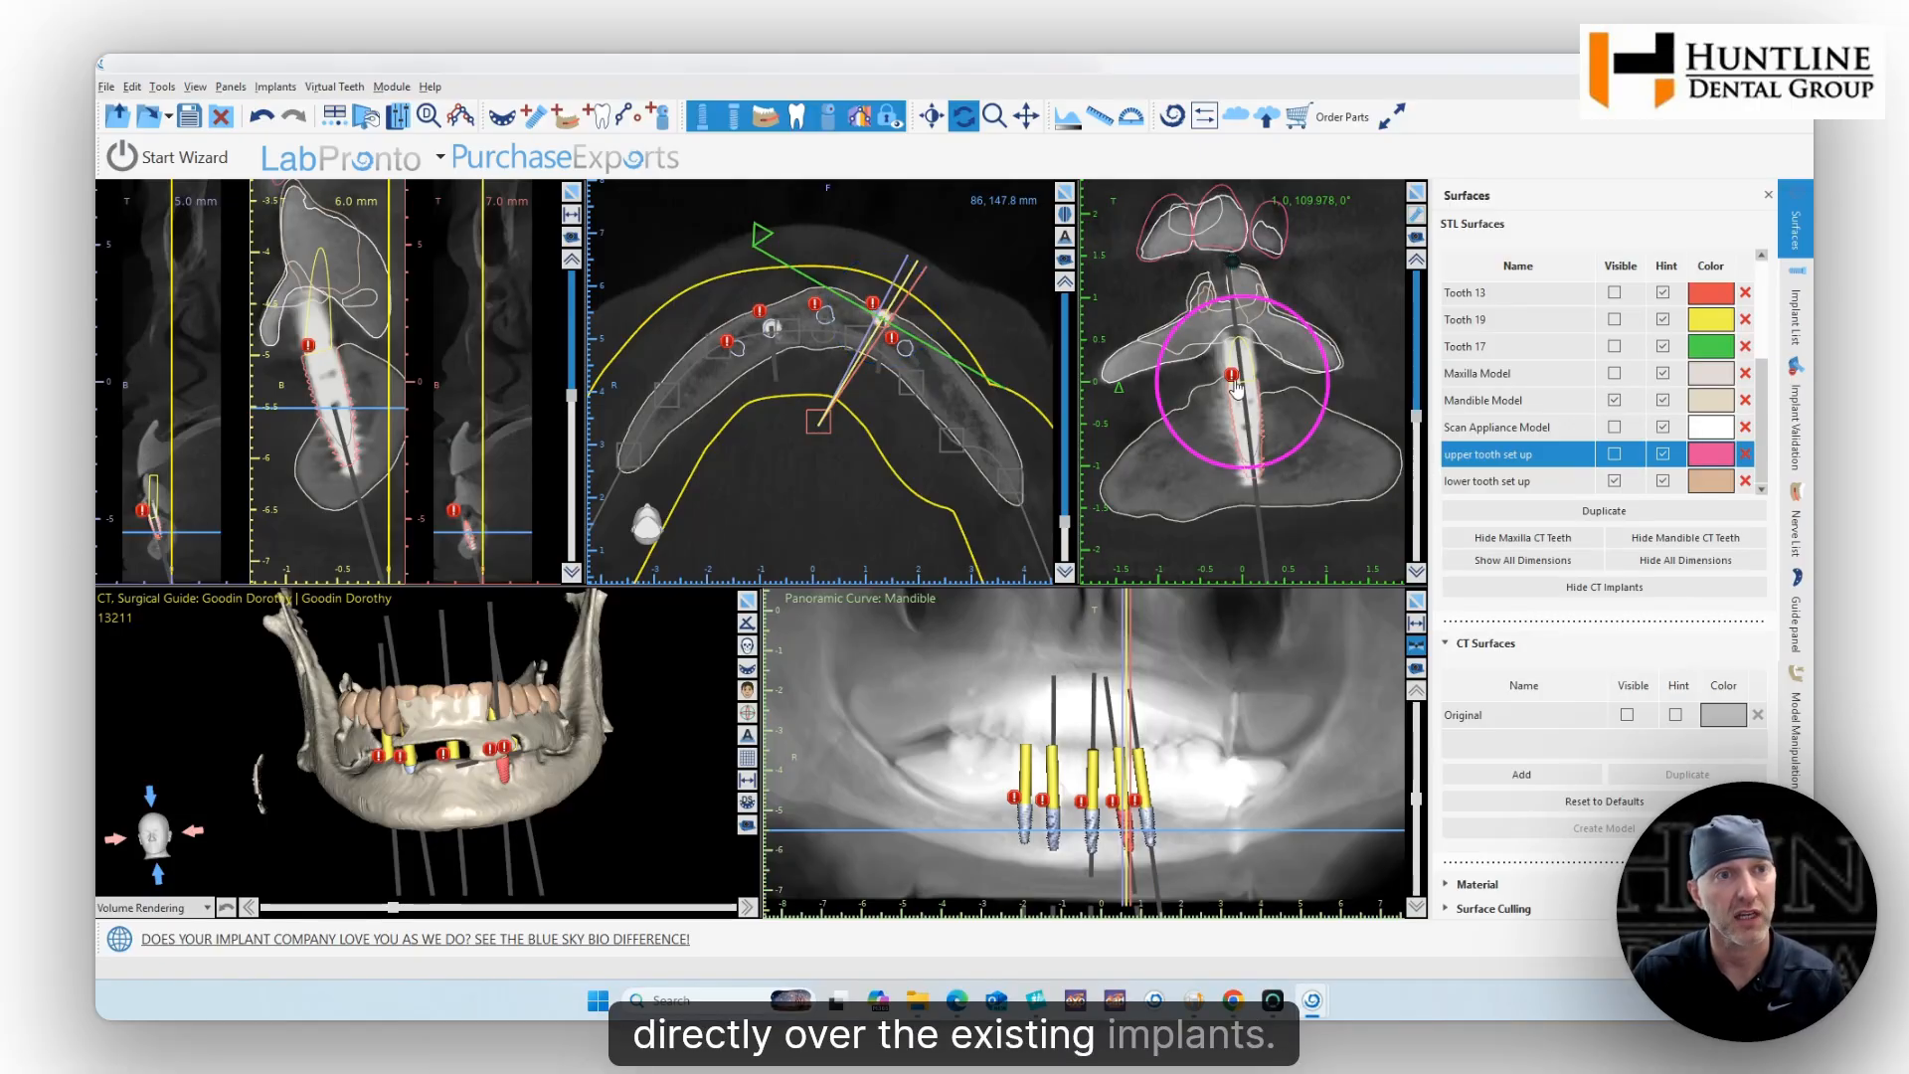
{"action": "left_click_drag", "start_coordinate": [567, 729], "coordinate": [475, 699]}
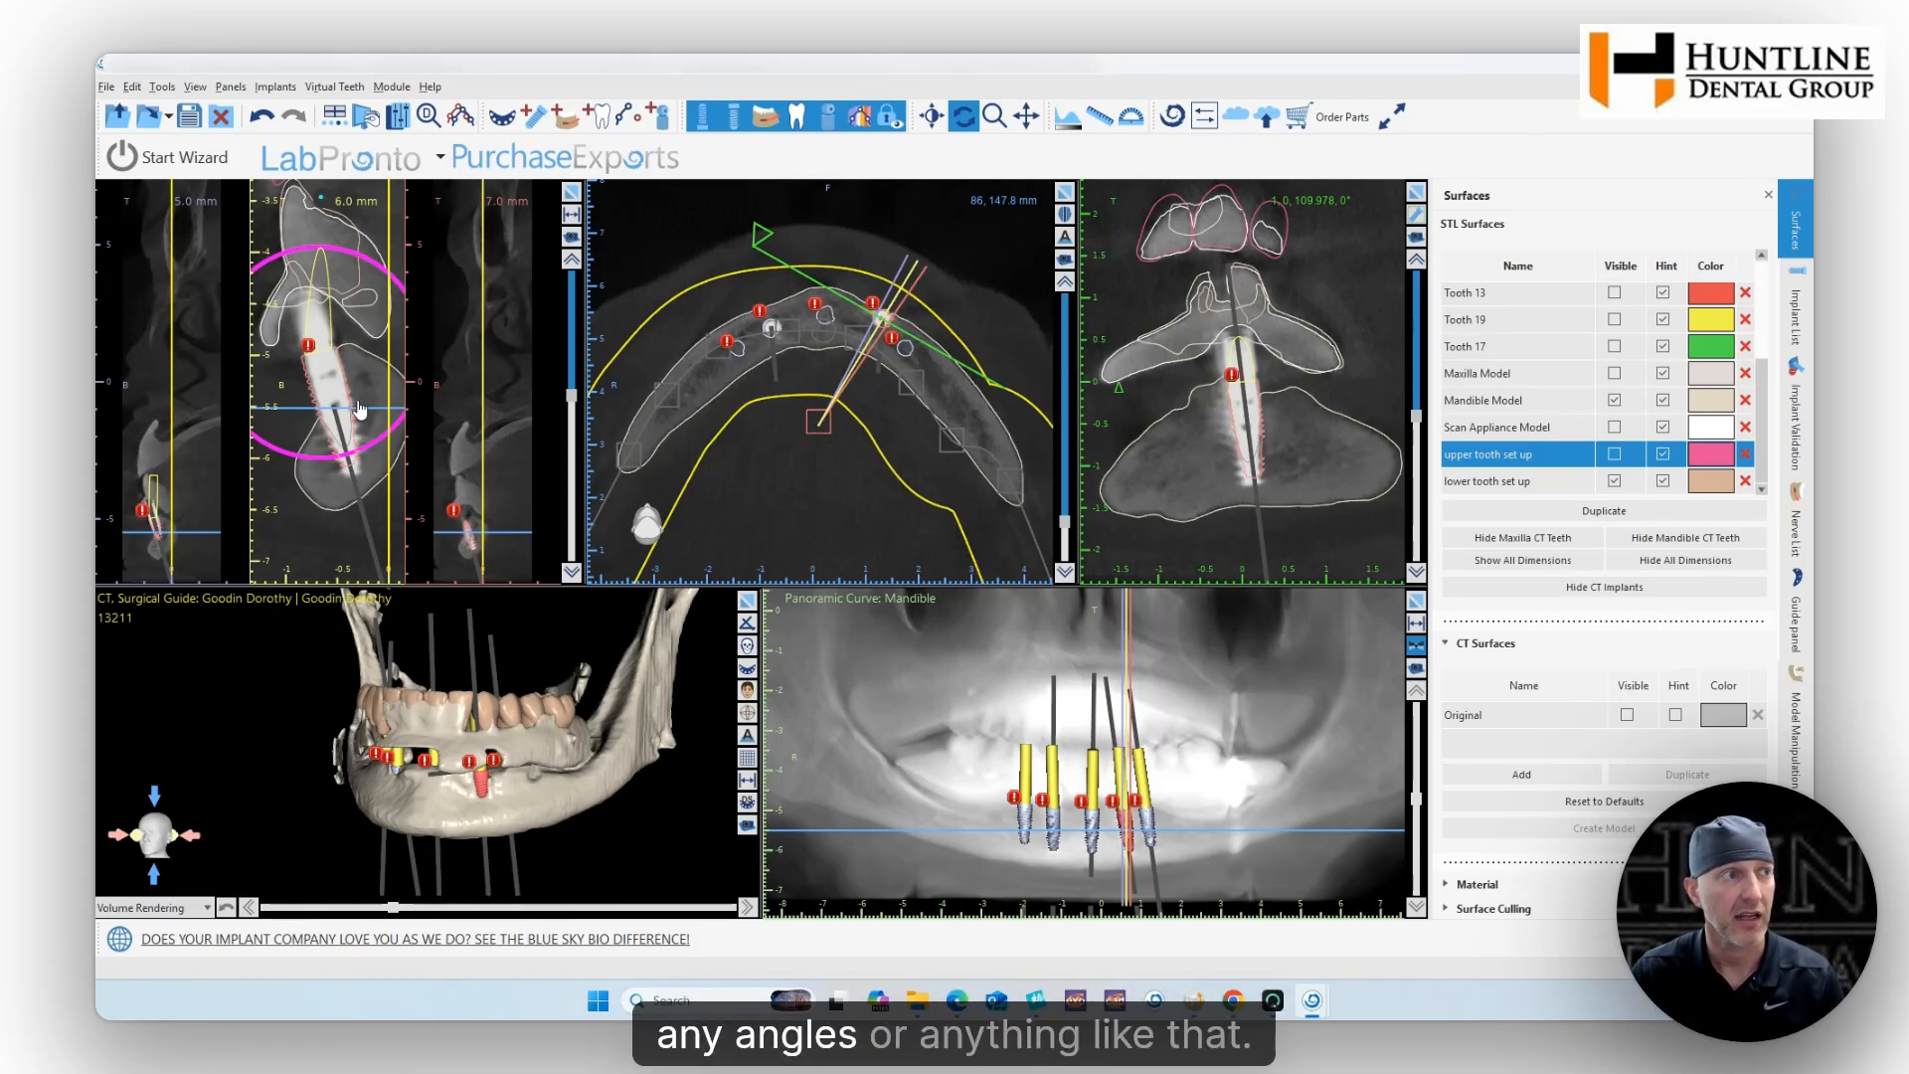
Step: Start replacing the selected implant's abutment, preview it with No Abutment, and browse the Neodent types under Select Abutment
{"action": "right_click", "coordinate": [326, 380]}
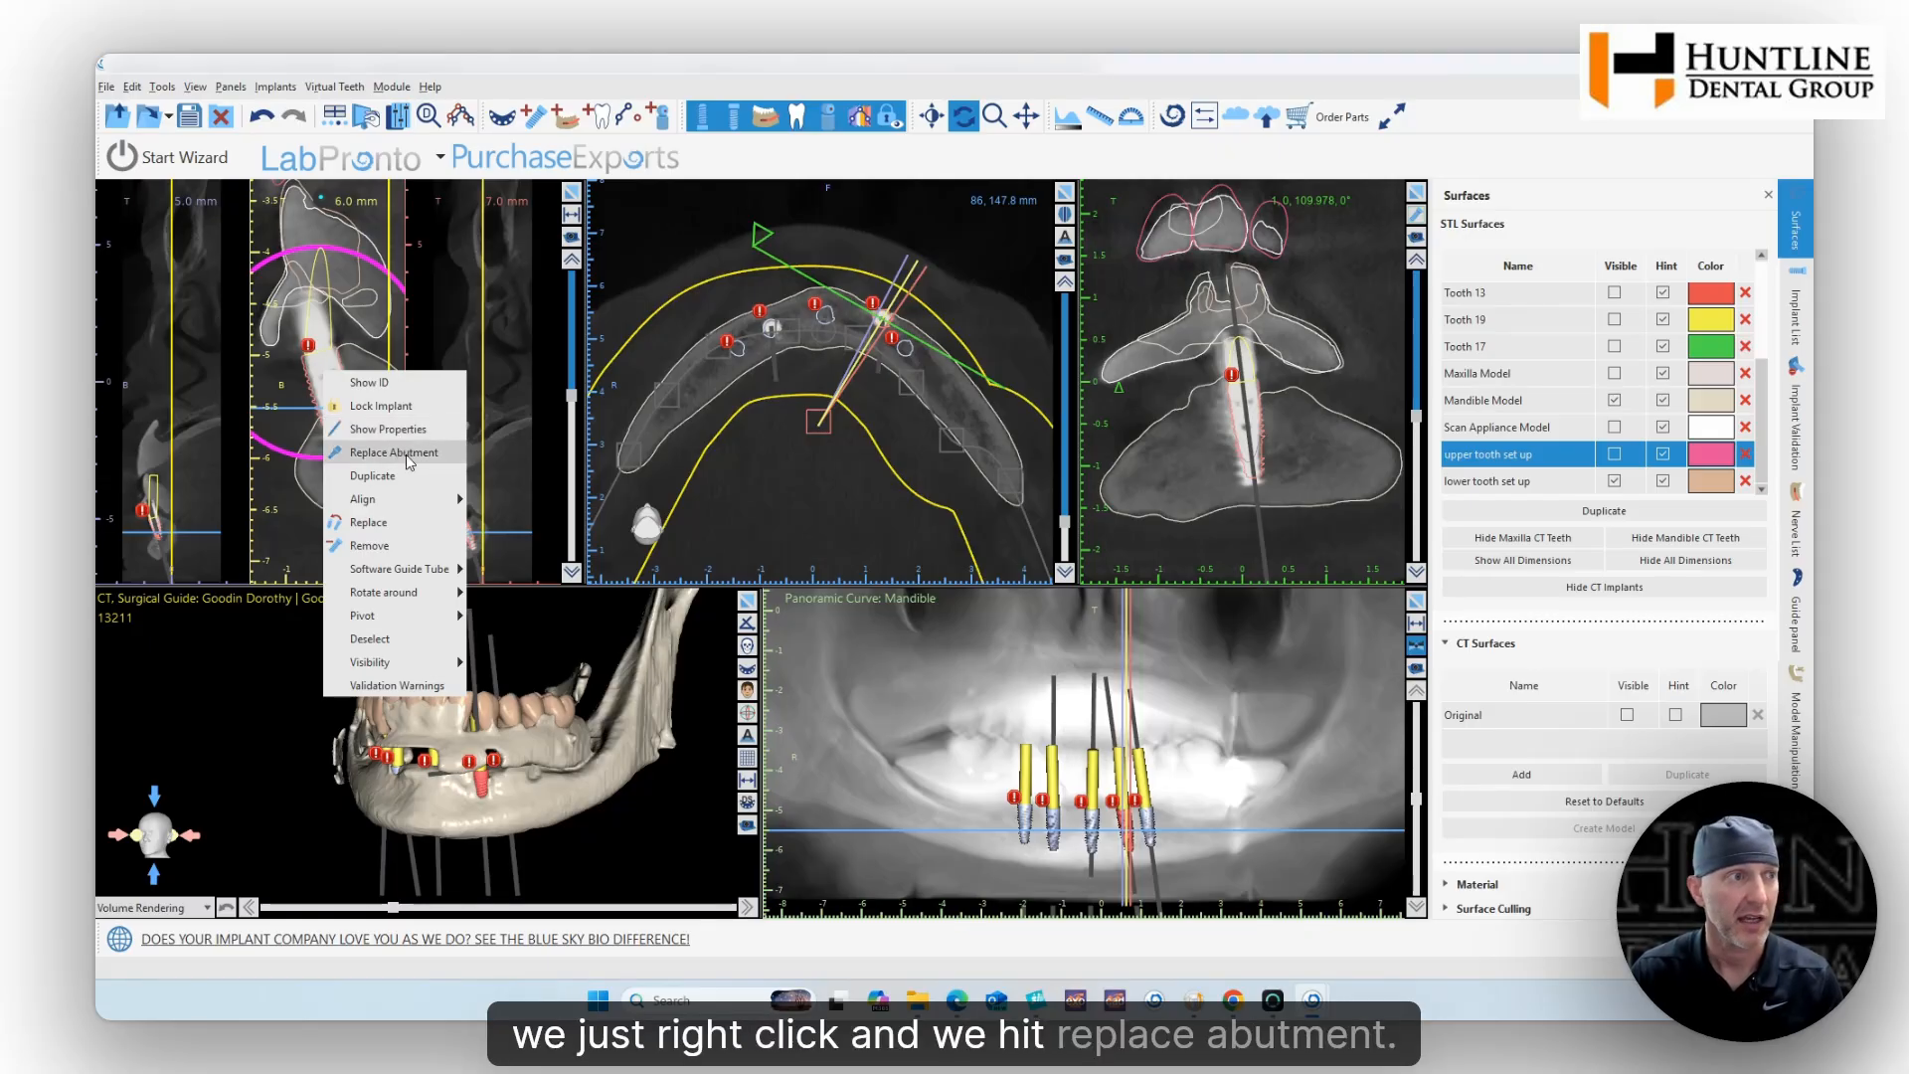
{"action": "left_click", "coordinate": [408, 456]}
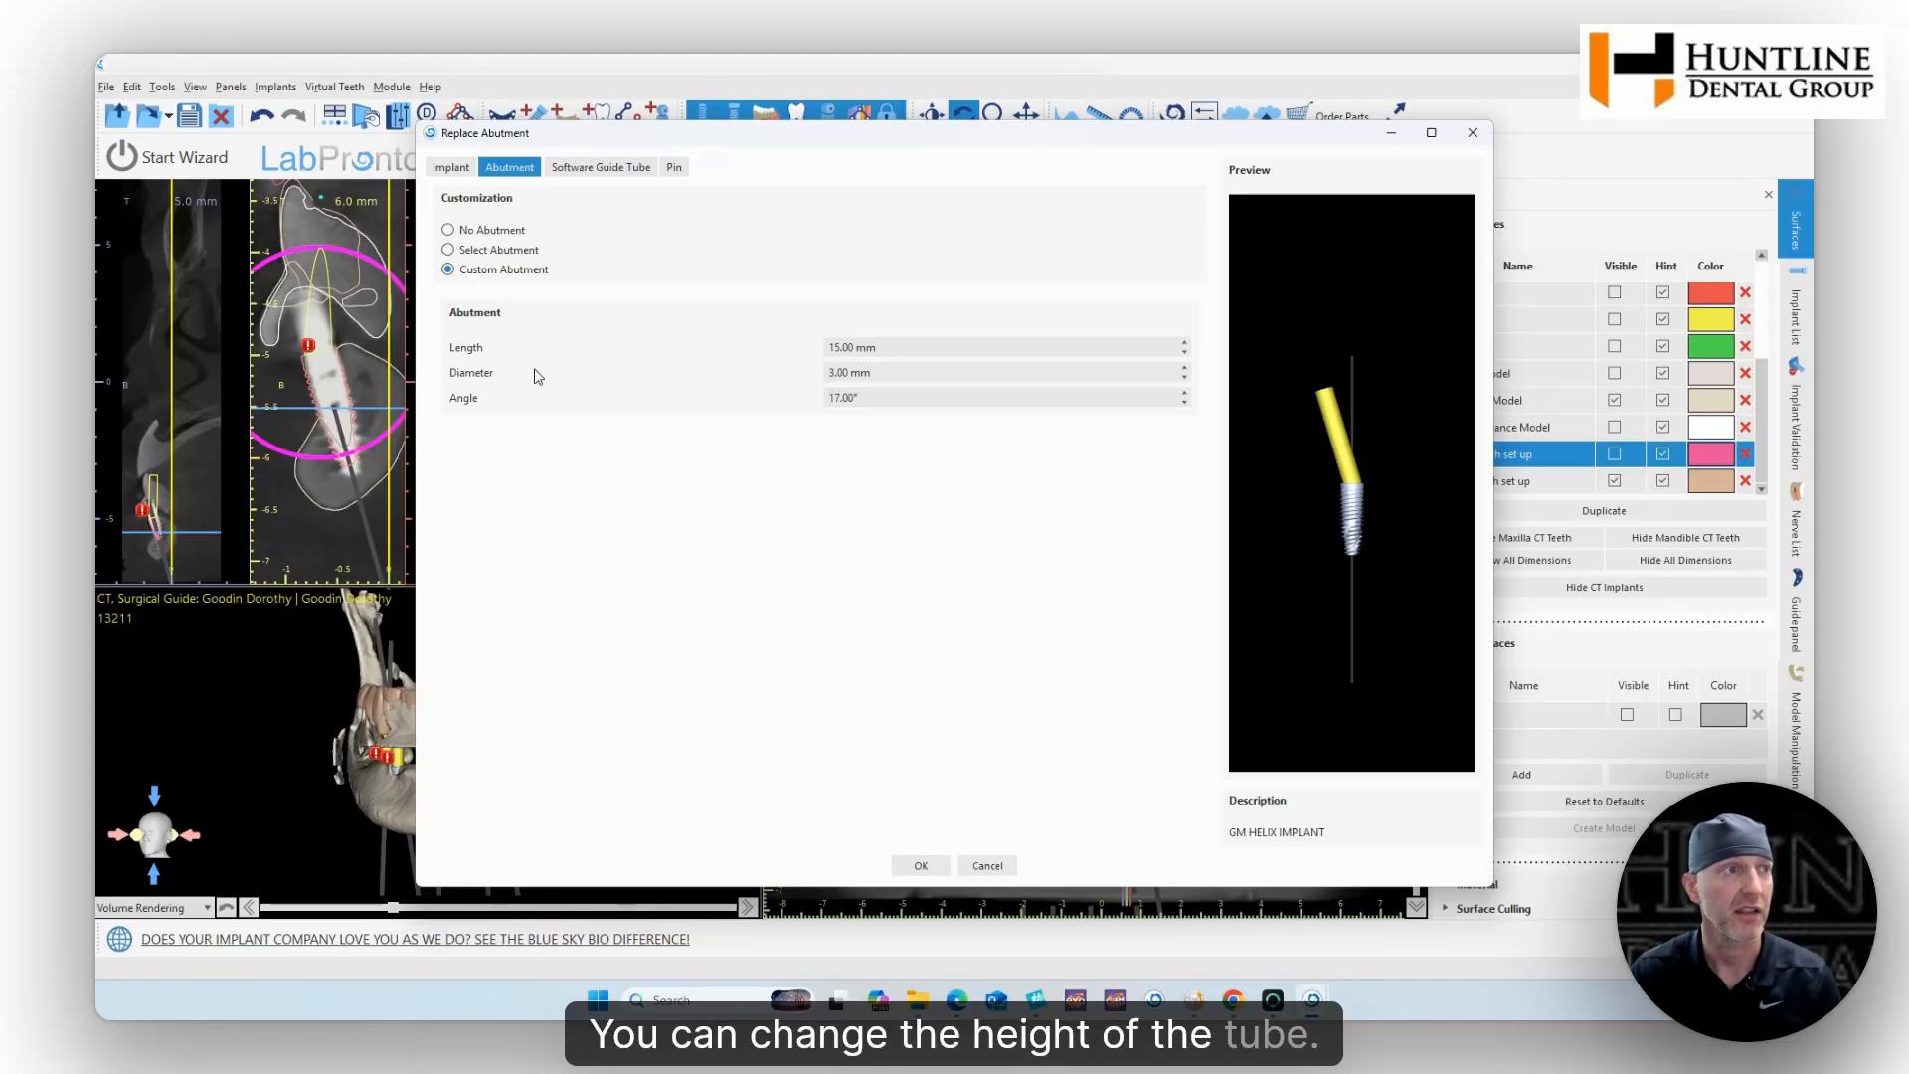
{"action": "left_click", "coordinate": [447, 231]}
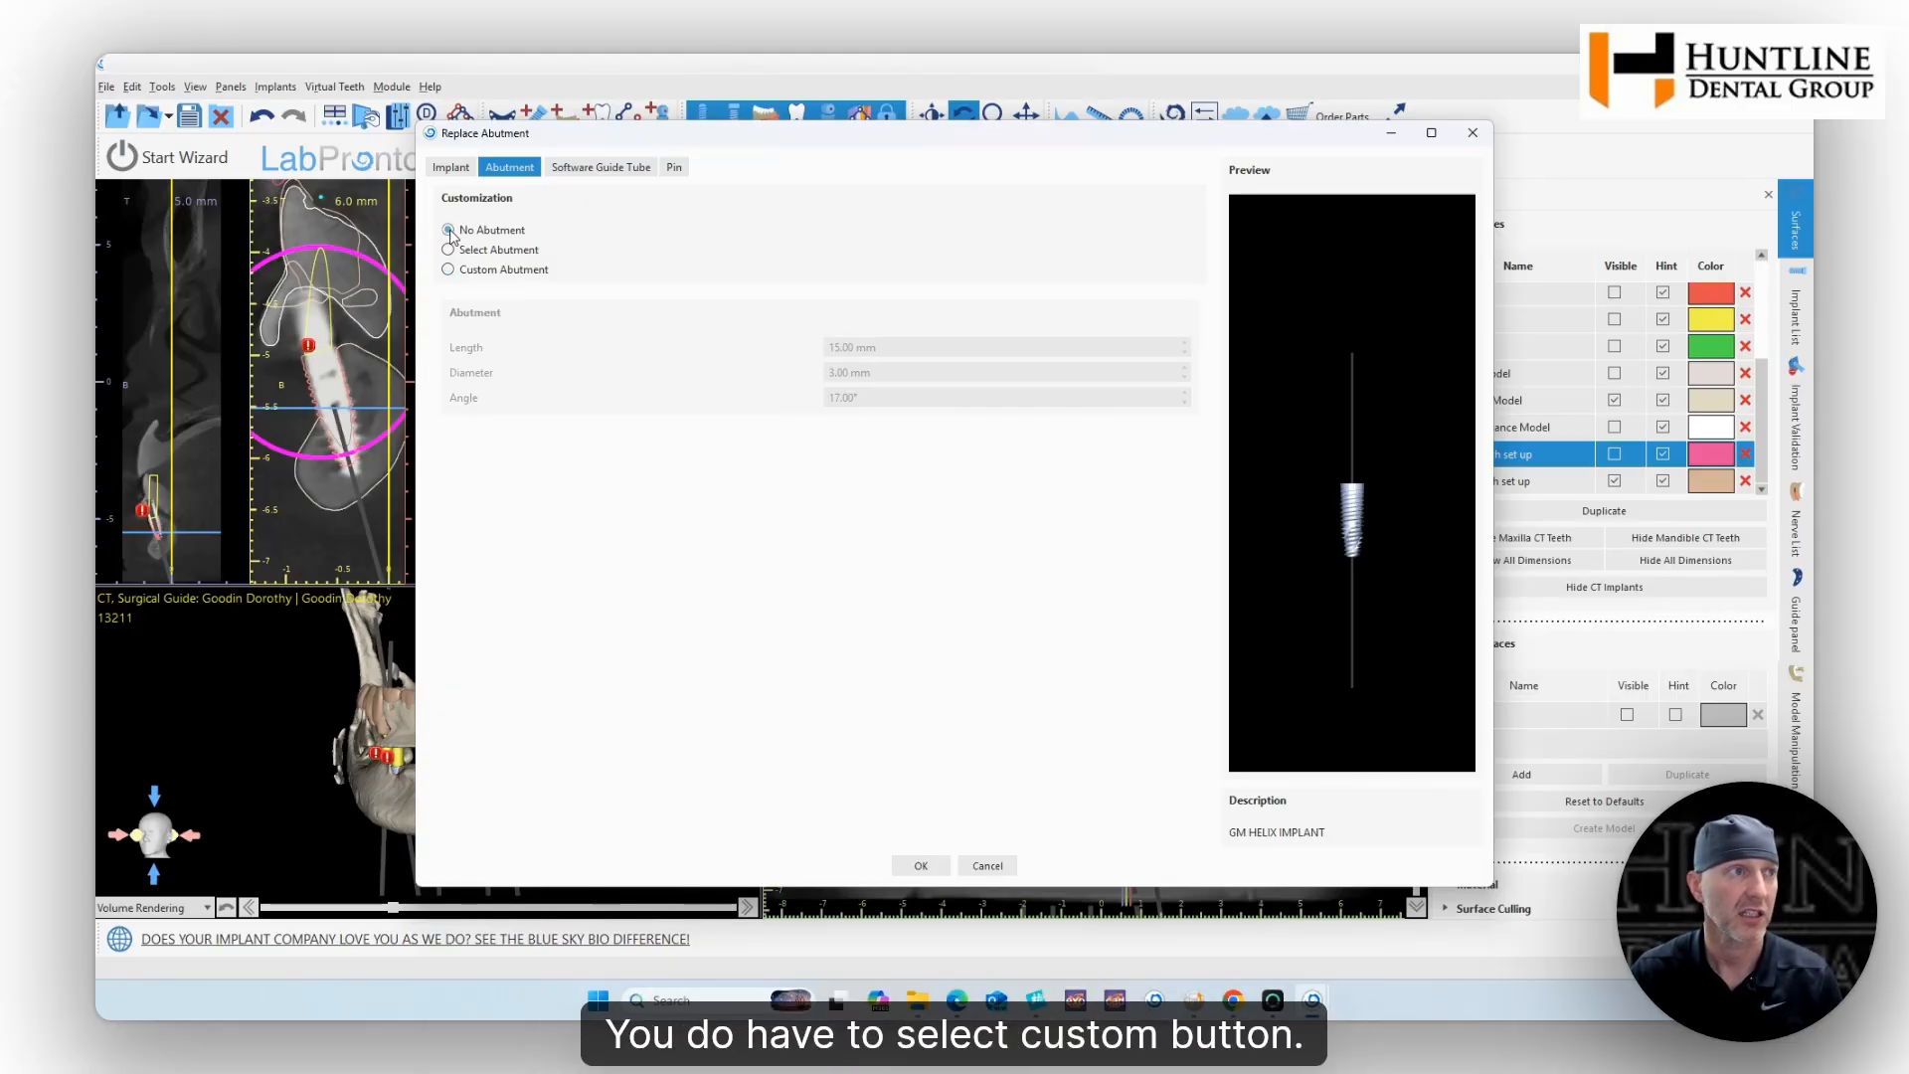
{"action": "left_click", "coordinate": [492, 251]}
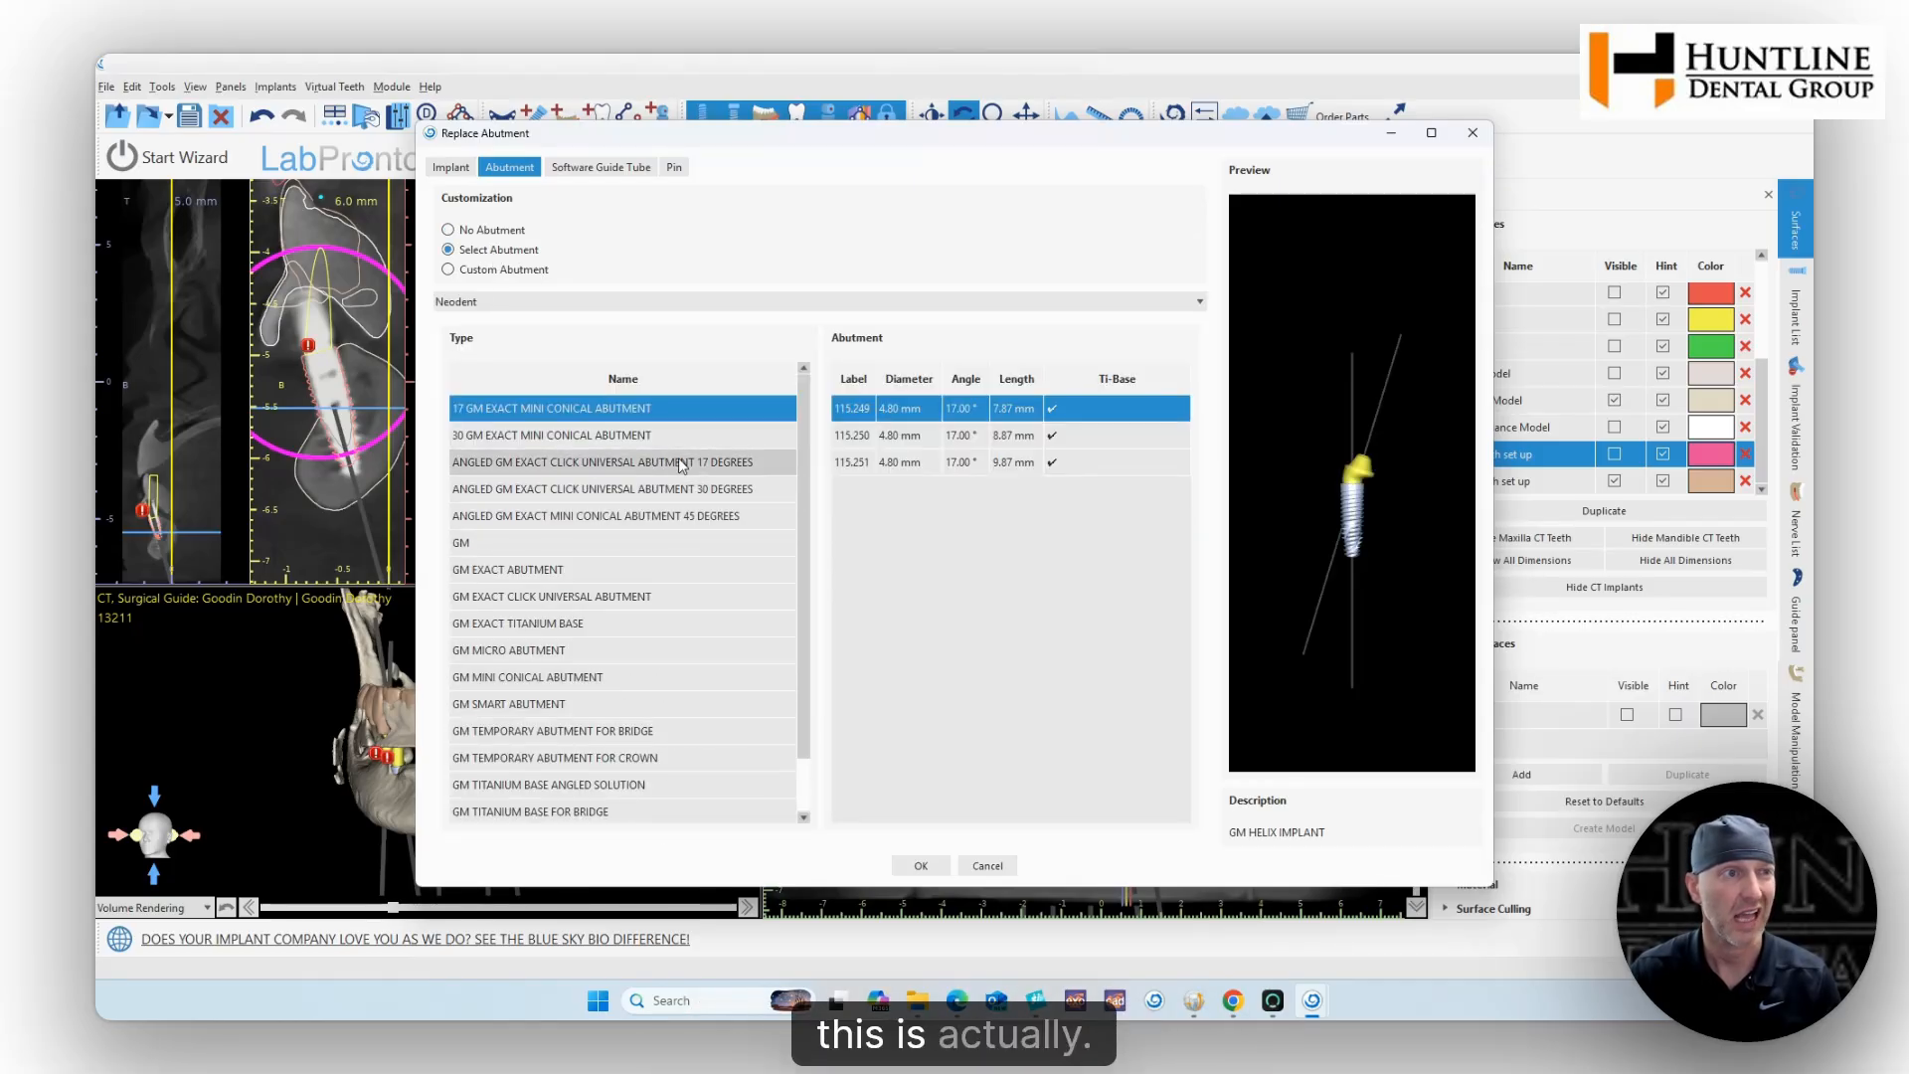
{"action": "scroll", "coordinate": [653, 713], "scroll_direction": "down", "scroll_amount": 1}
{"action": "scroll", "coordinate": [641, 731], "scroll_direction": "up", "scroll_amount": 1}
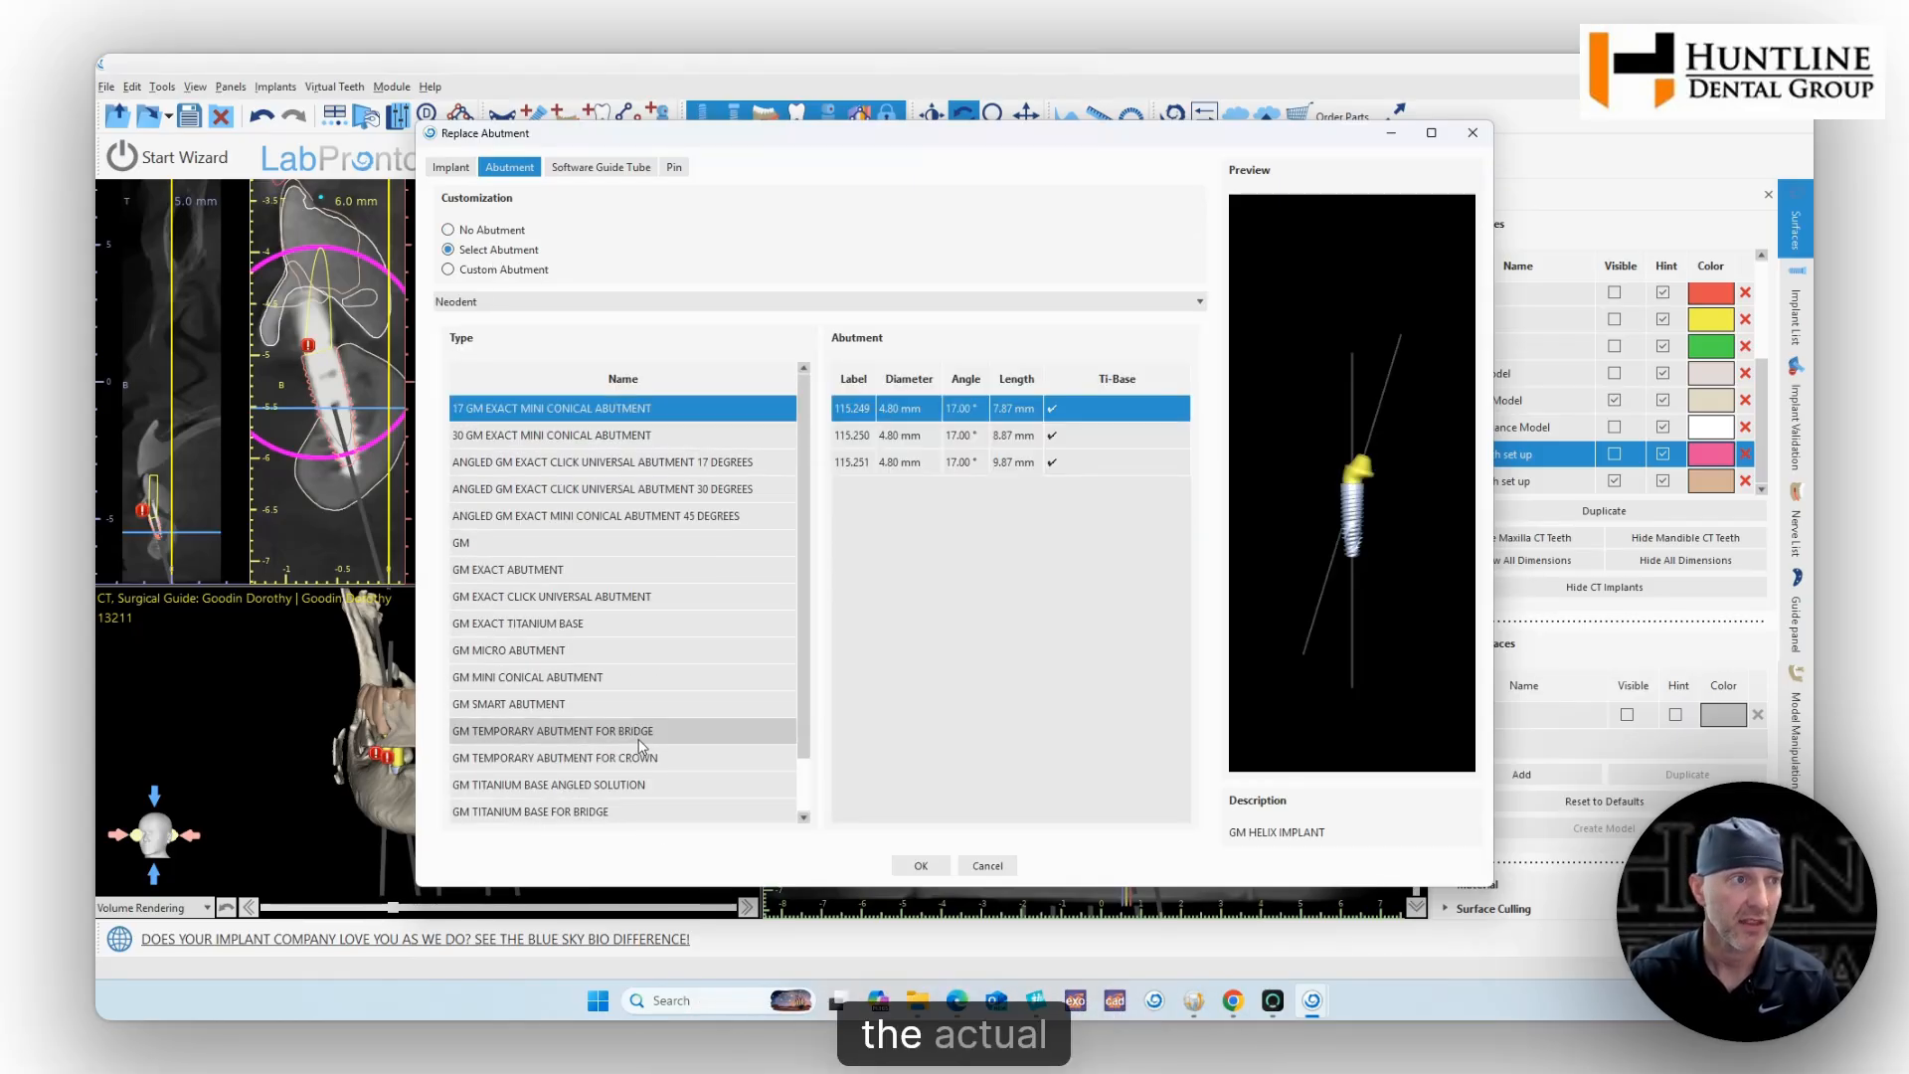
{"action": "scroll", "coordinate": [530, 594], "scroll_direction": "down", "scroll_amount": 1}
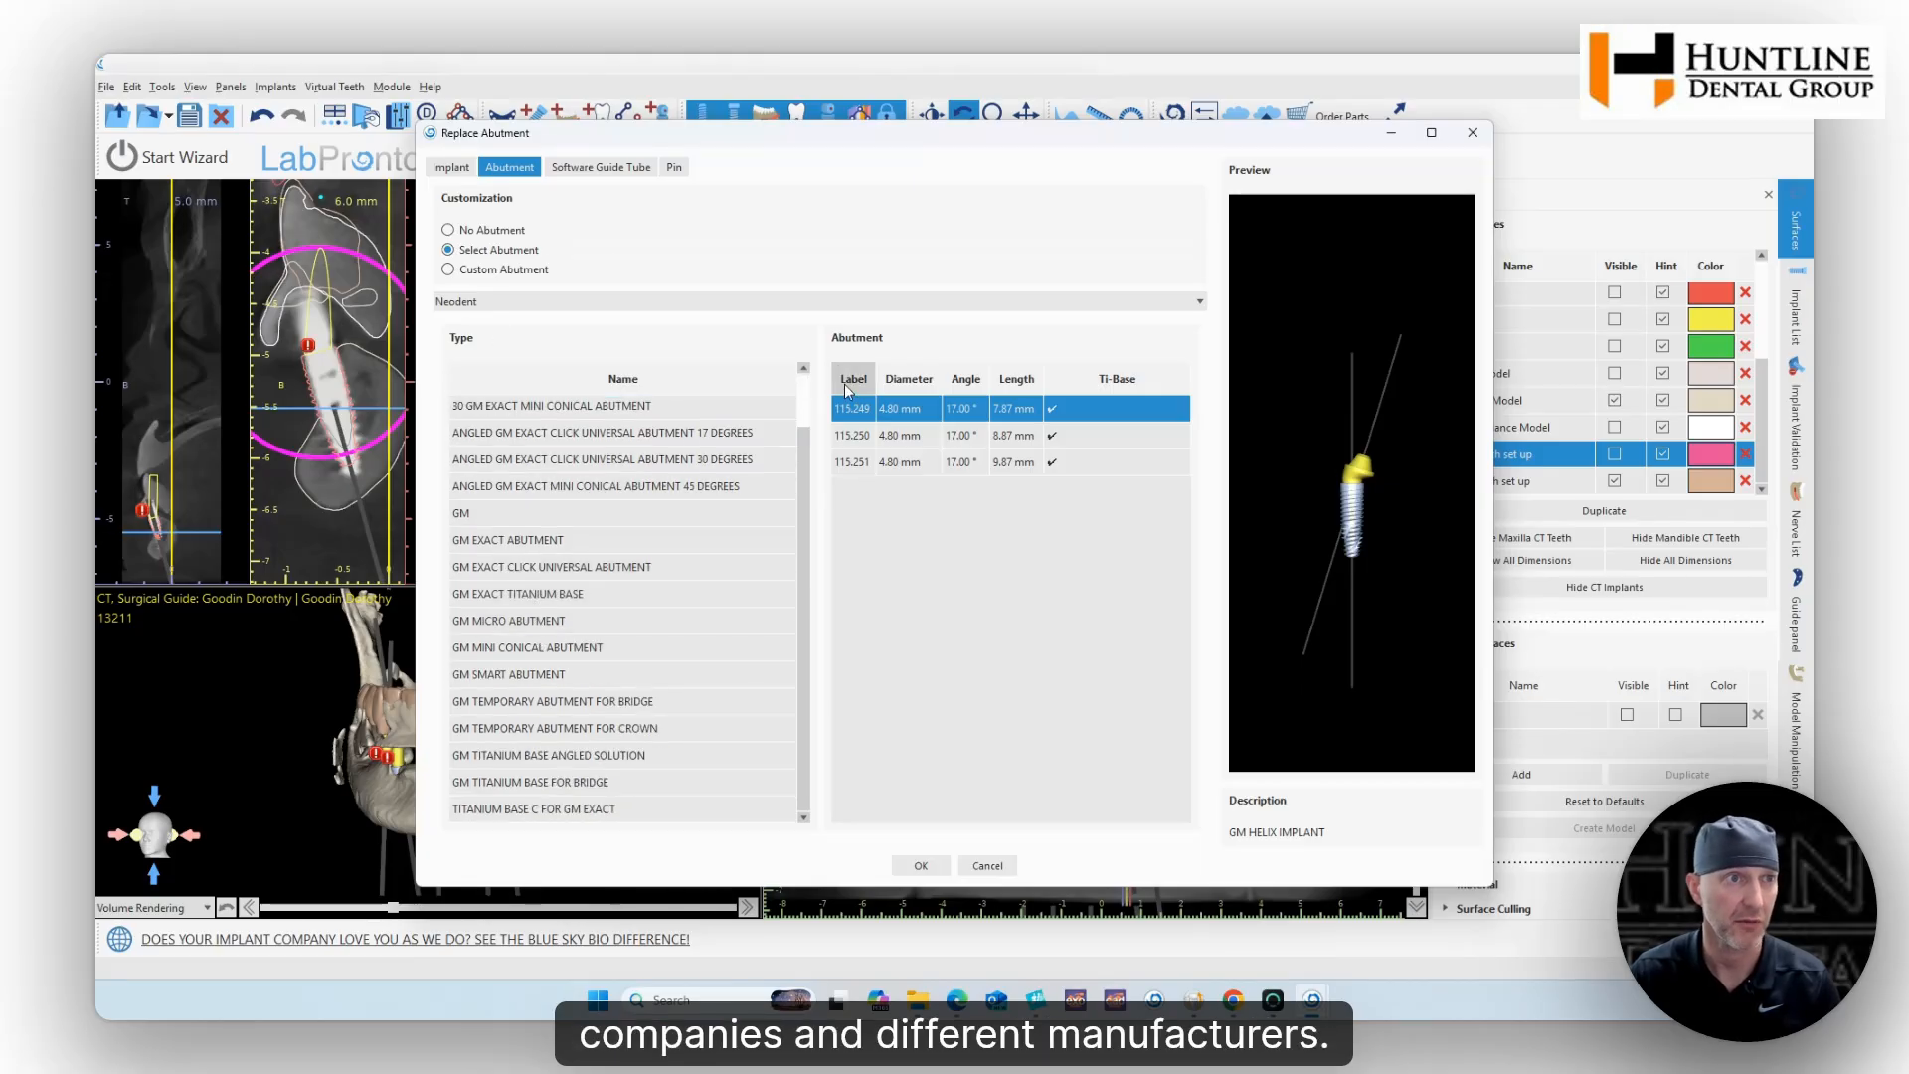
Step: Compare the Custom Abutment and Select Abutment options, settle on the custom abutment, and accept the replacement
{"action": "left_click", "coordinate": [497, 272]}
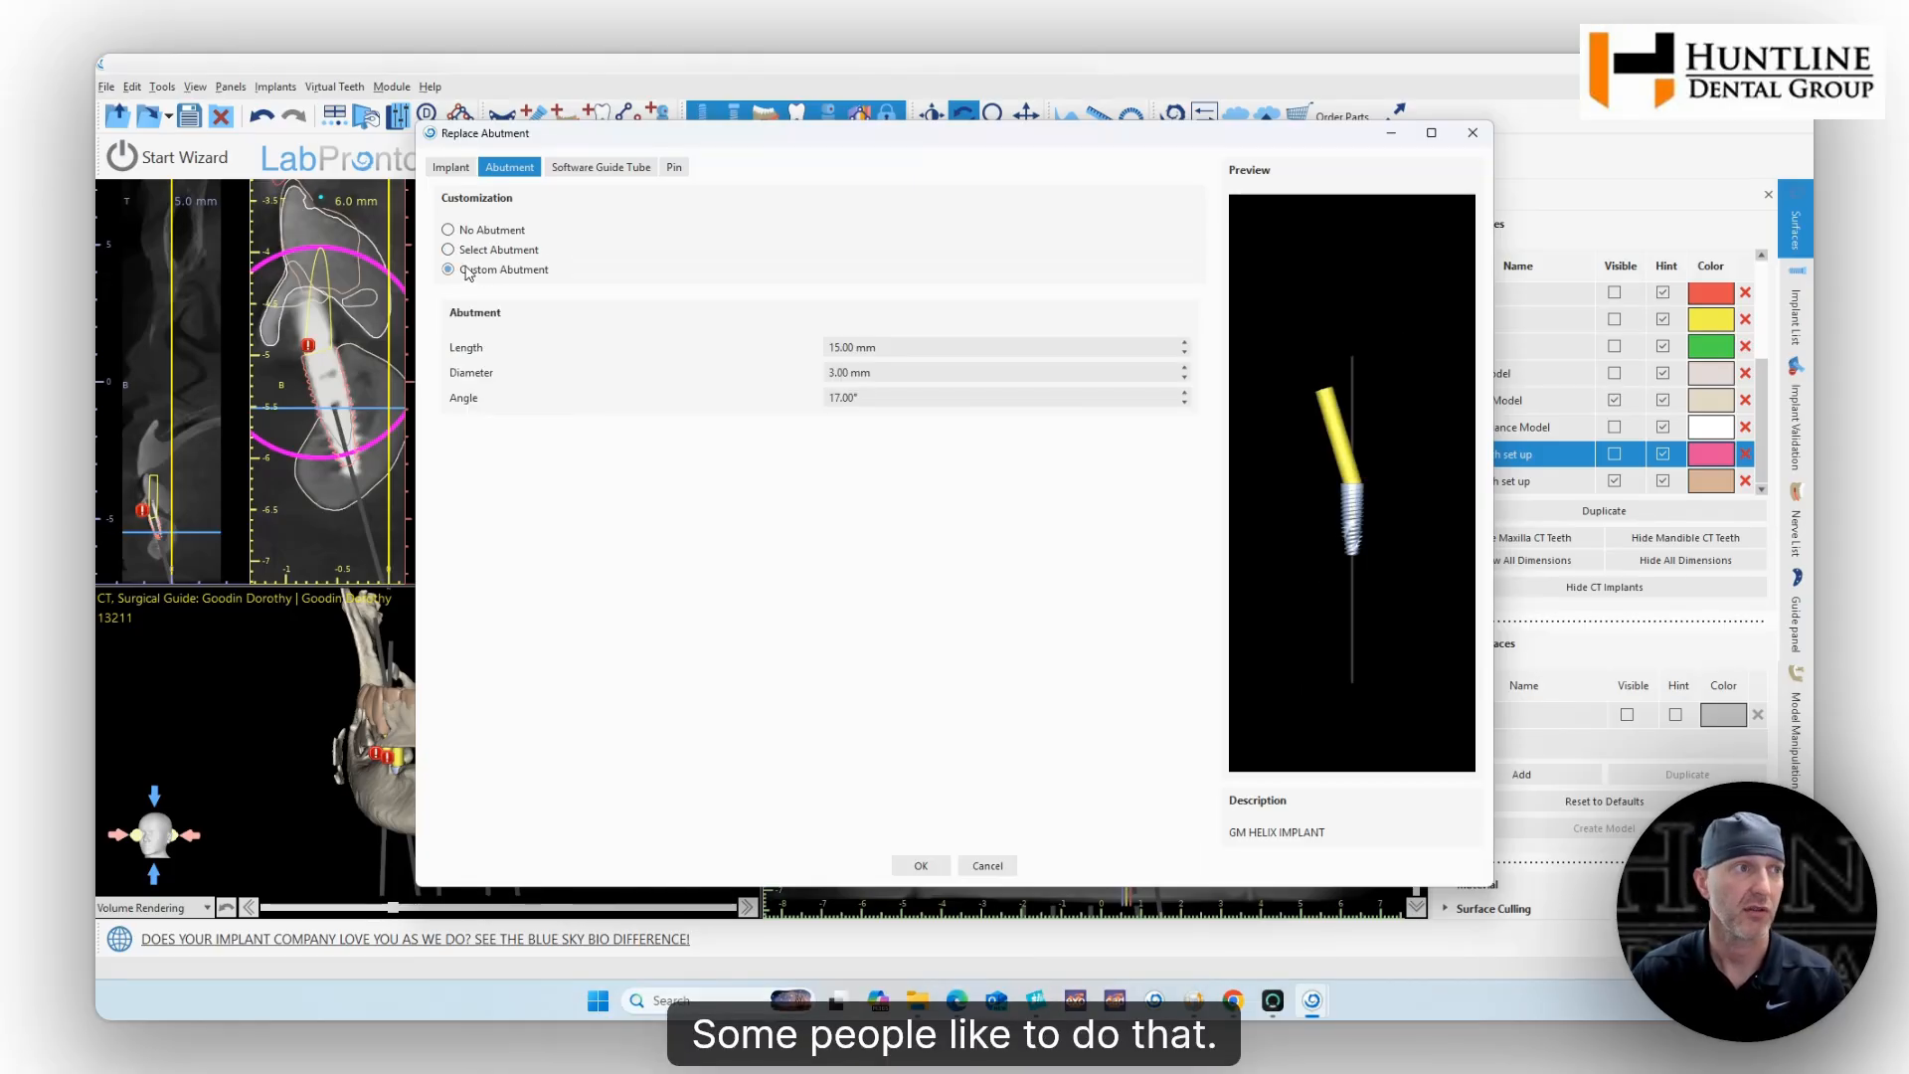
{"action": "left_click", "coordinate": [476, 254]}
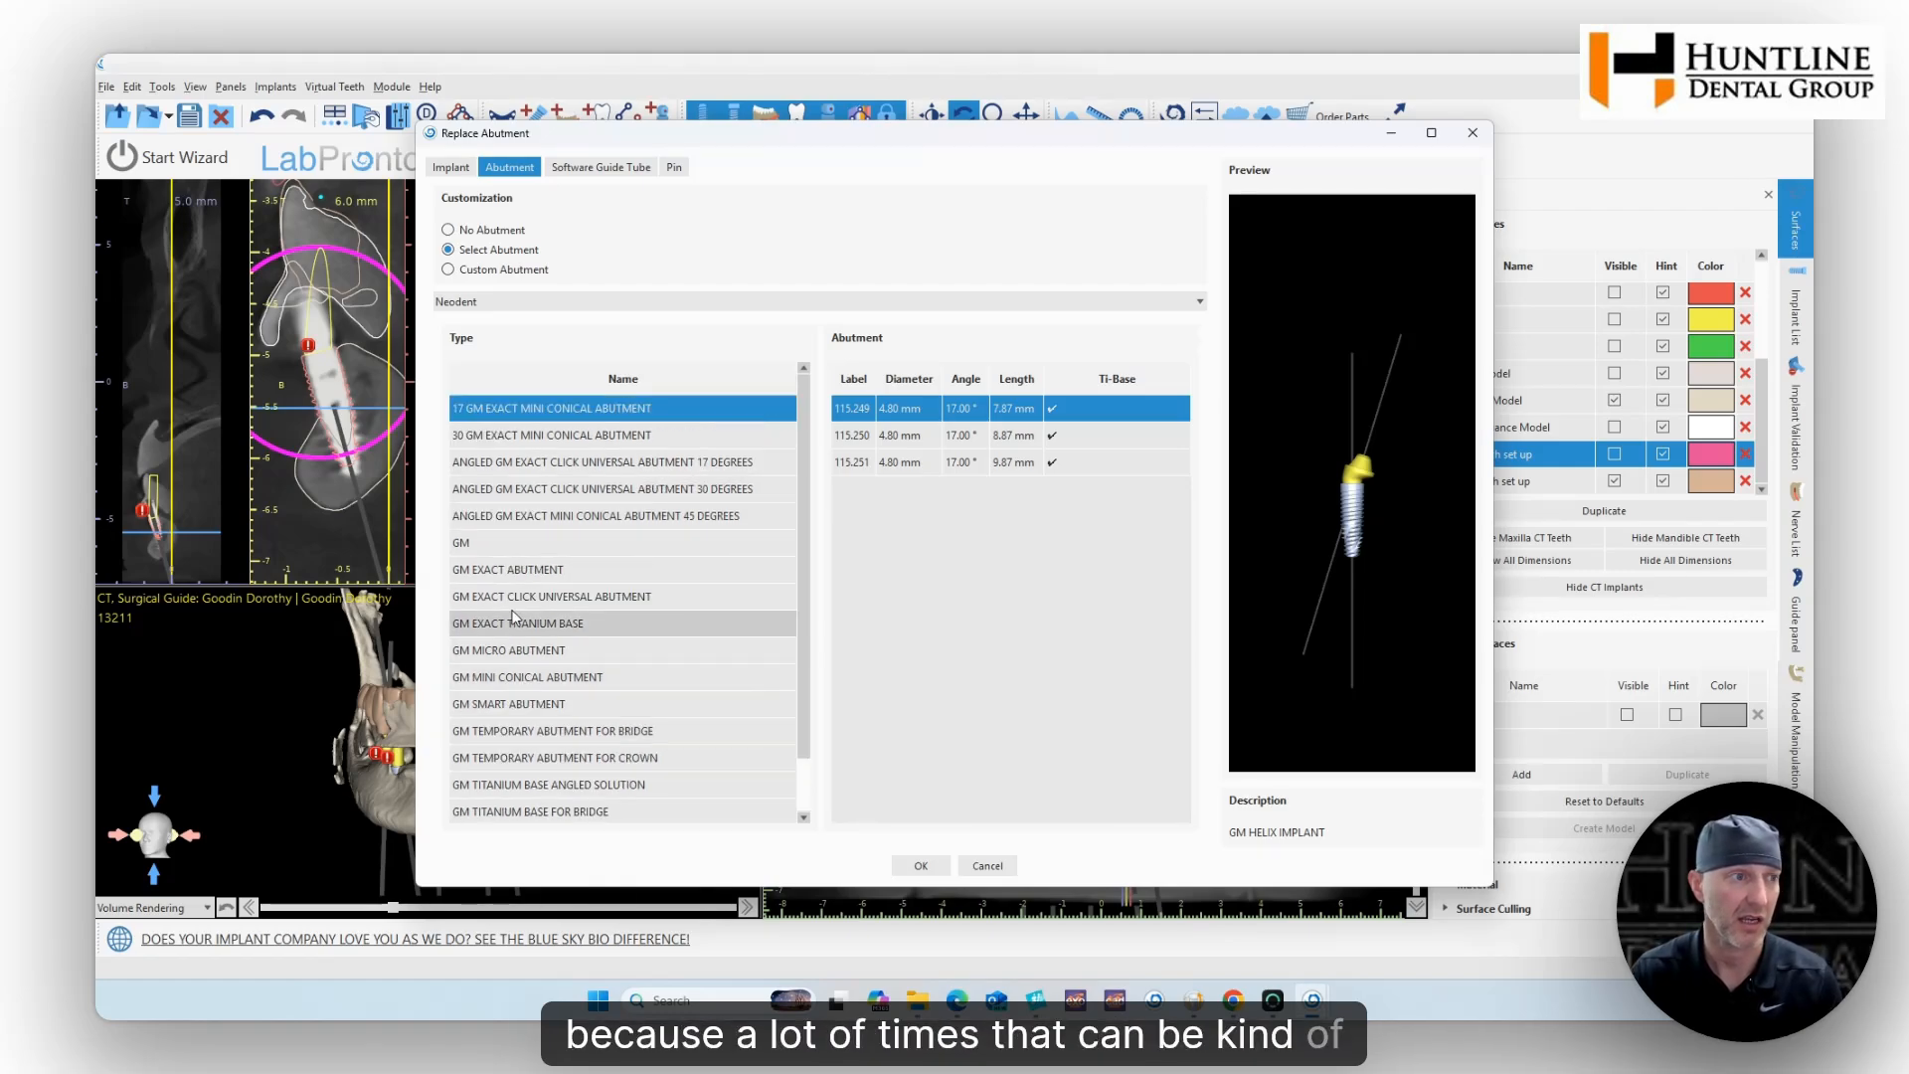
{"action": "left_click", "coordinate": [532, 271]}
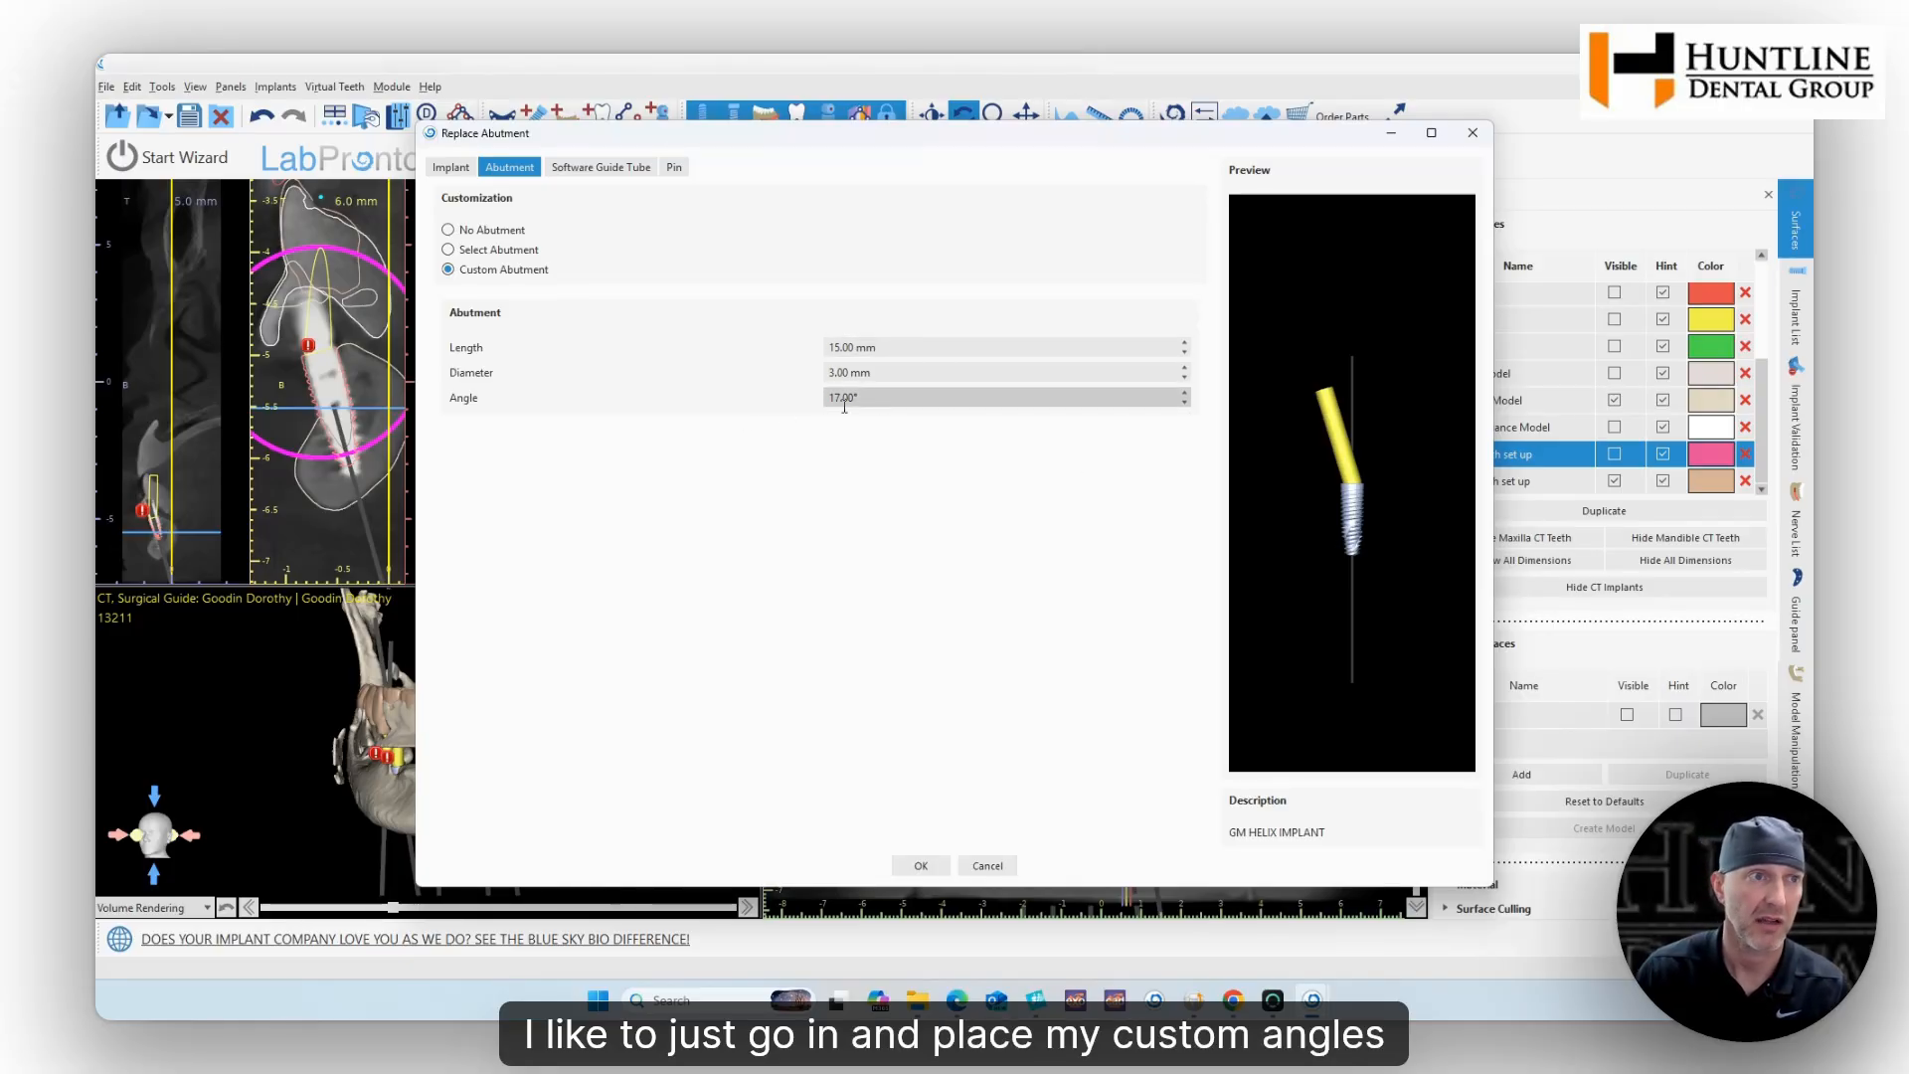
{"action": "left_click", "coordinate": [920, 866]}
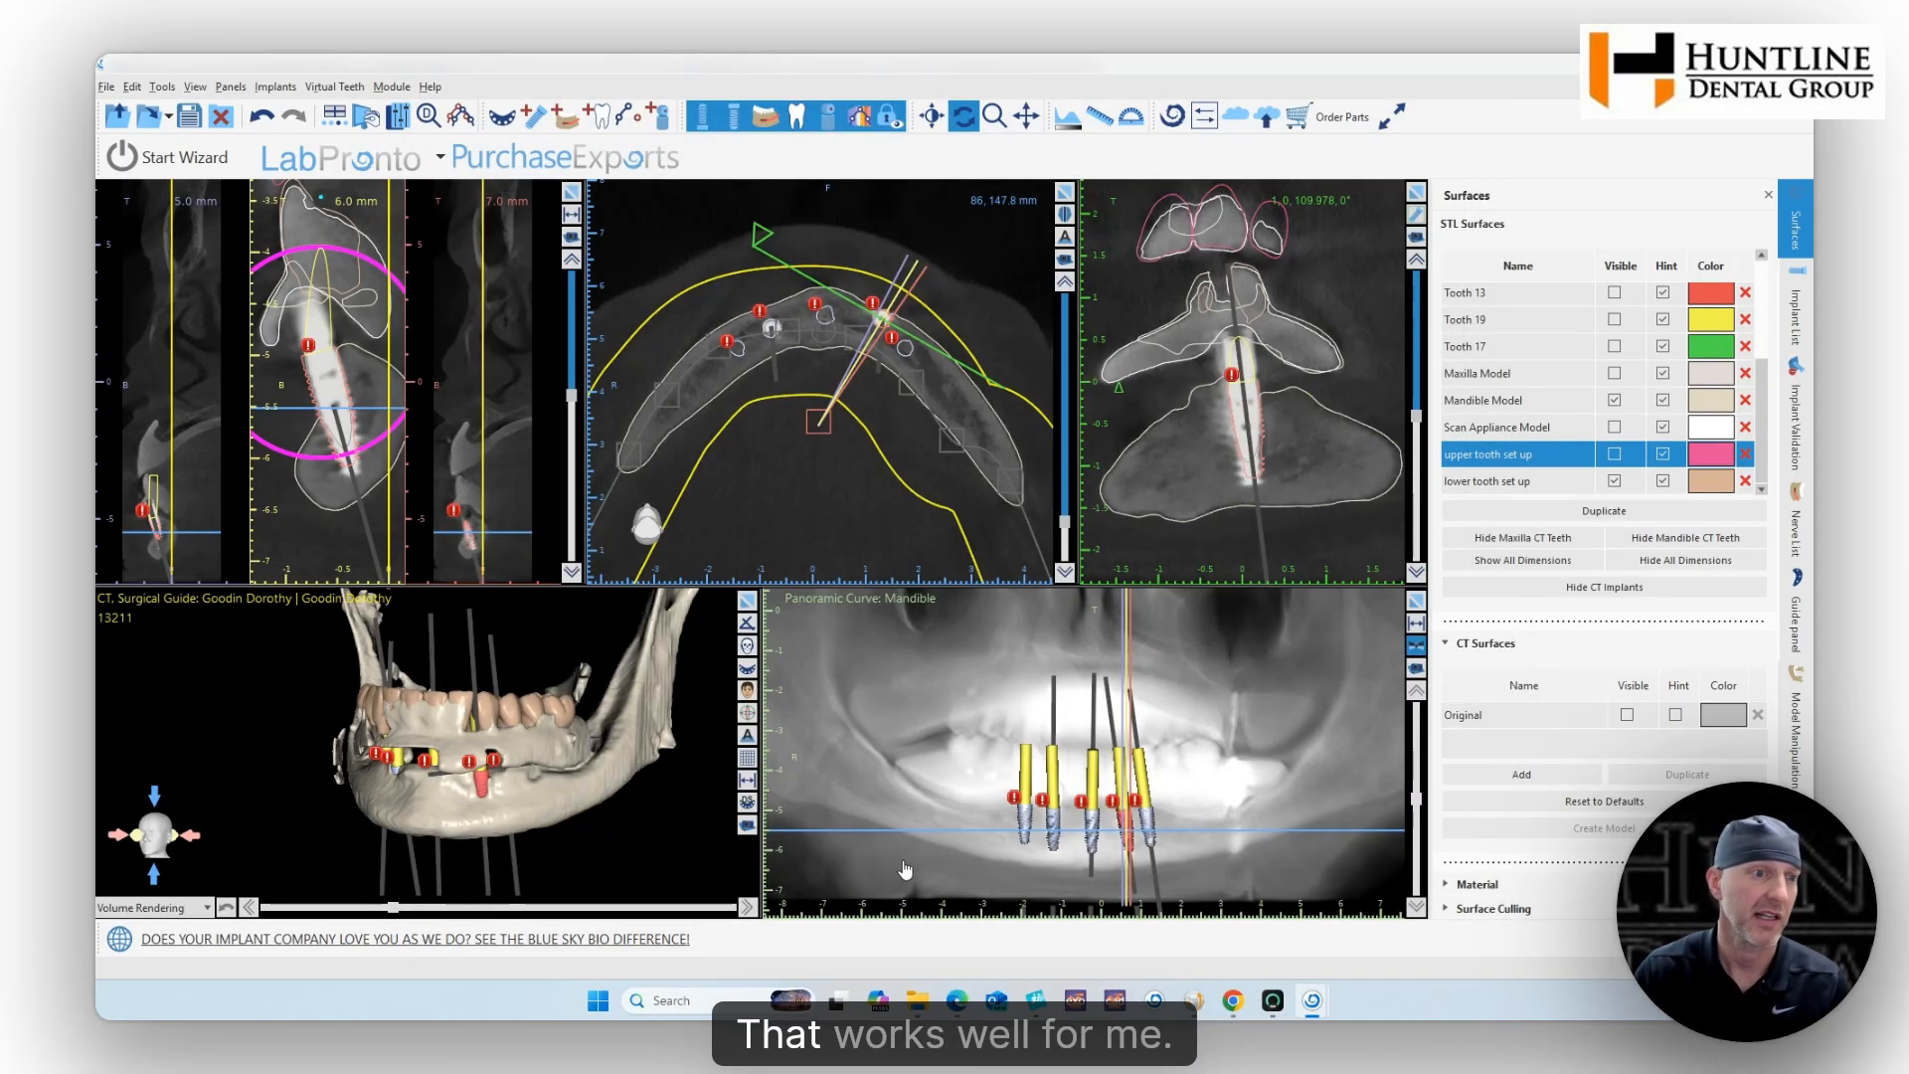
Step: Survey the implants and abutment cylinders in the 3D model from behind the jaw, both sides, and closer from the front
{"action": "left_click_drag", "start_coordinate": [624, 839], "coordinate": [184, 758]}
{"action": "left_click_drag", "start_coordinate": [587, 781], "coordinate": [164, 813]}
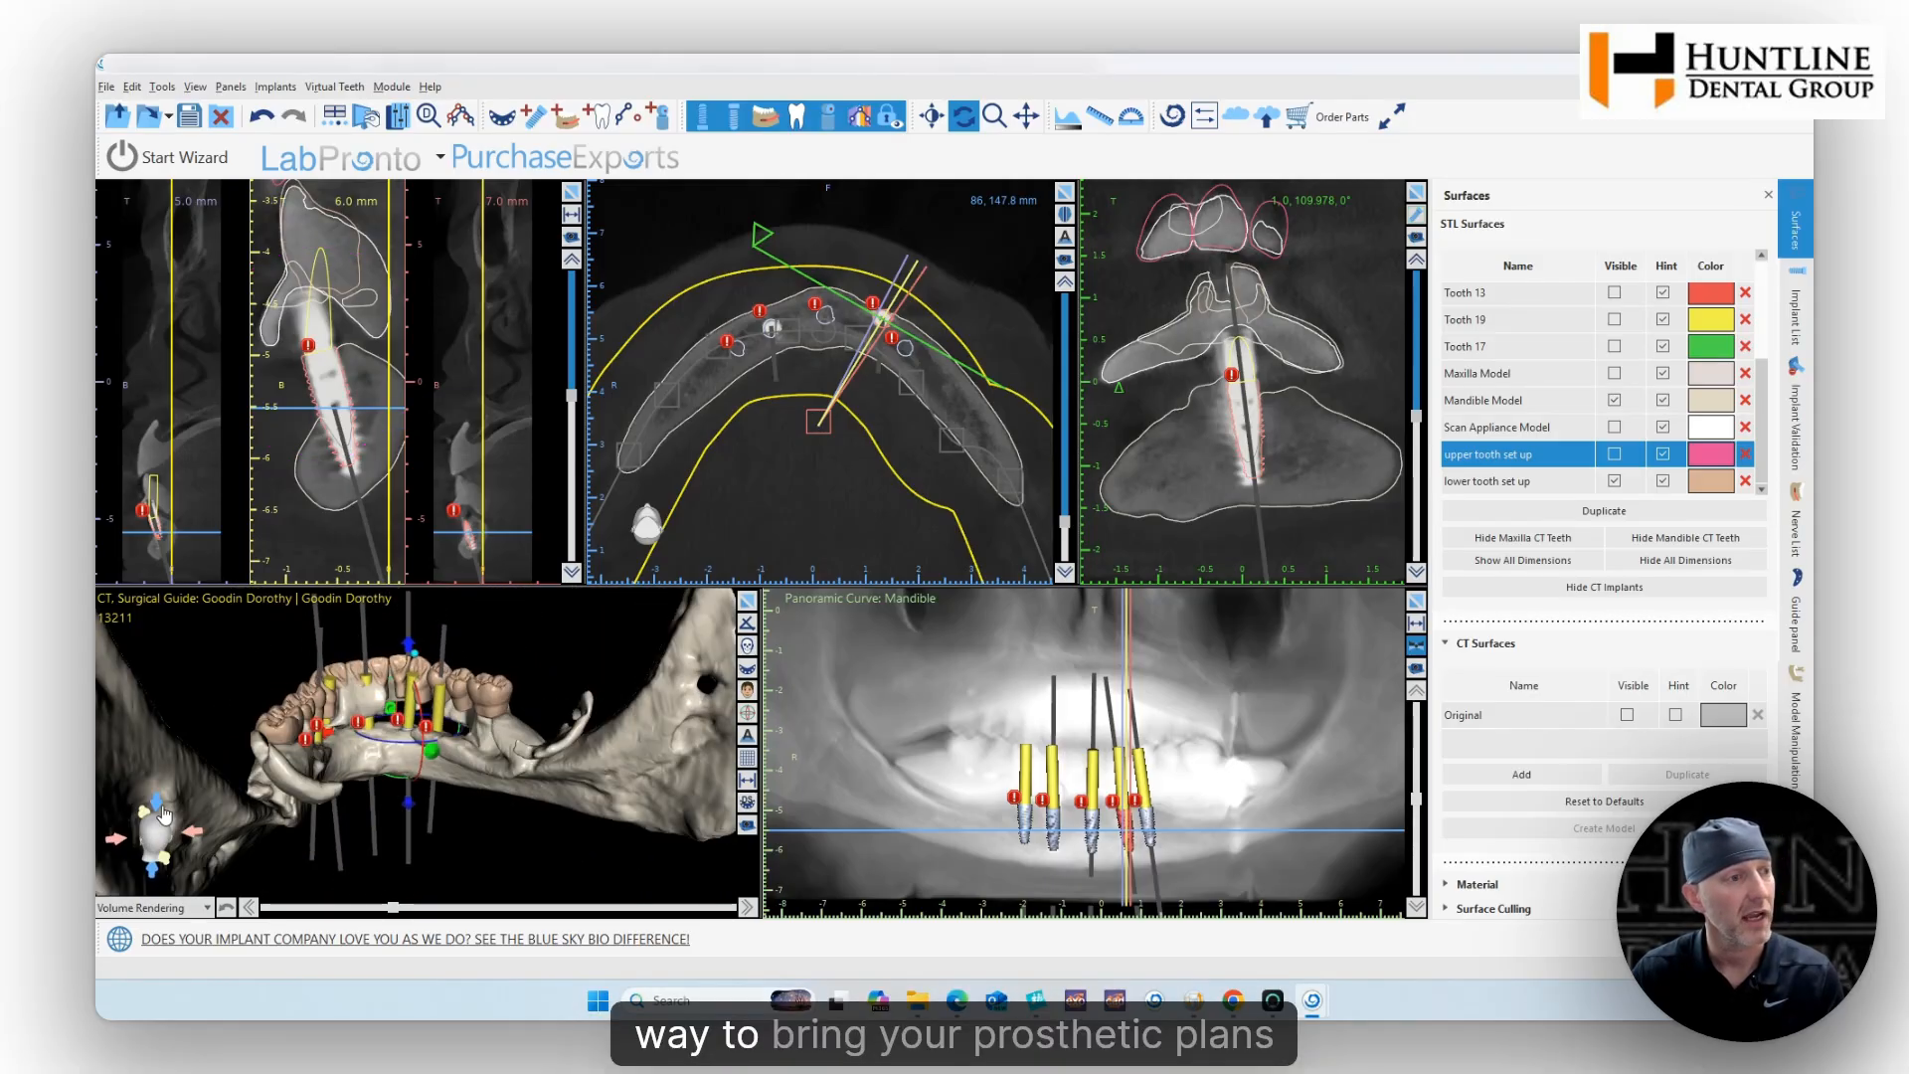
{"action": "left_click_drag", "start_coordinate": [632, 733], "coordinate": [579, 802]}
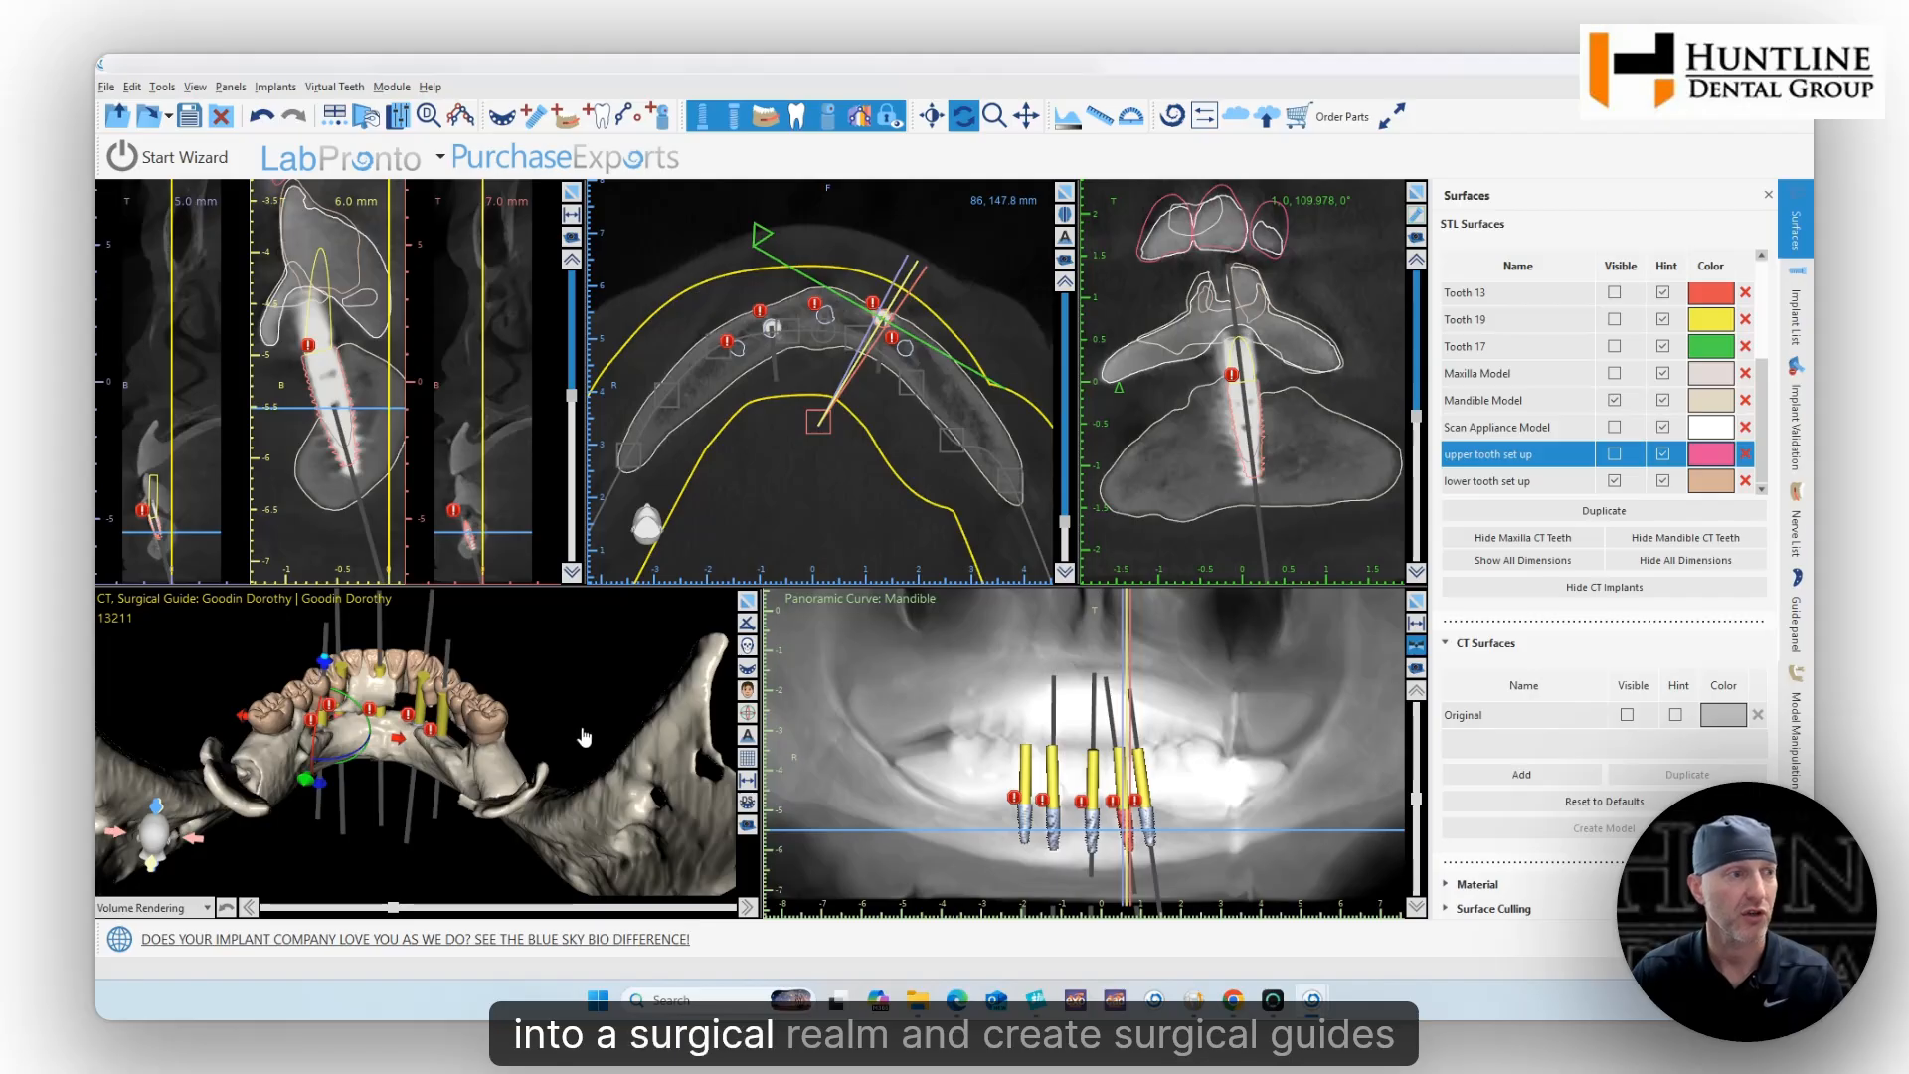
{"action": "left_click_drag", "start_coordinate": [585, 737], "coordinate": [301, 755]}
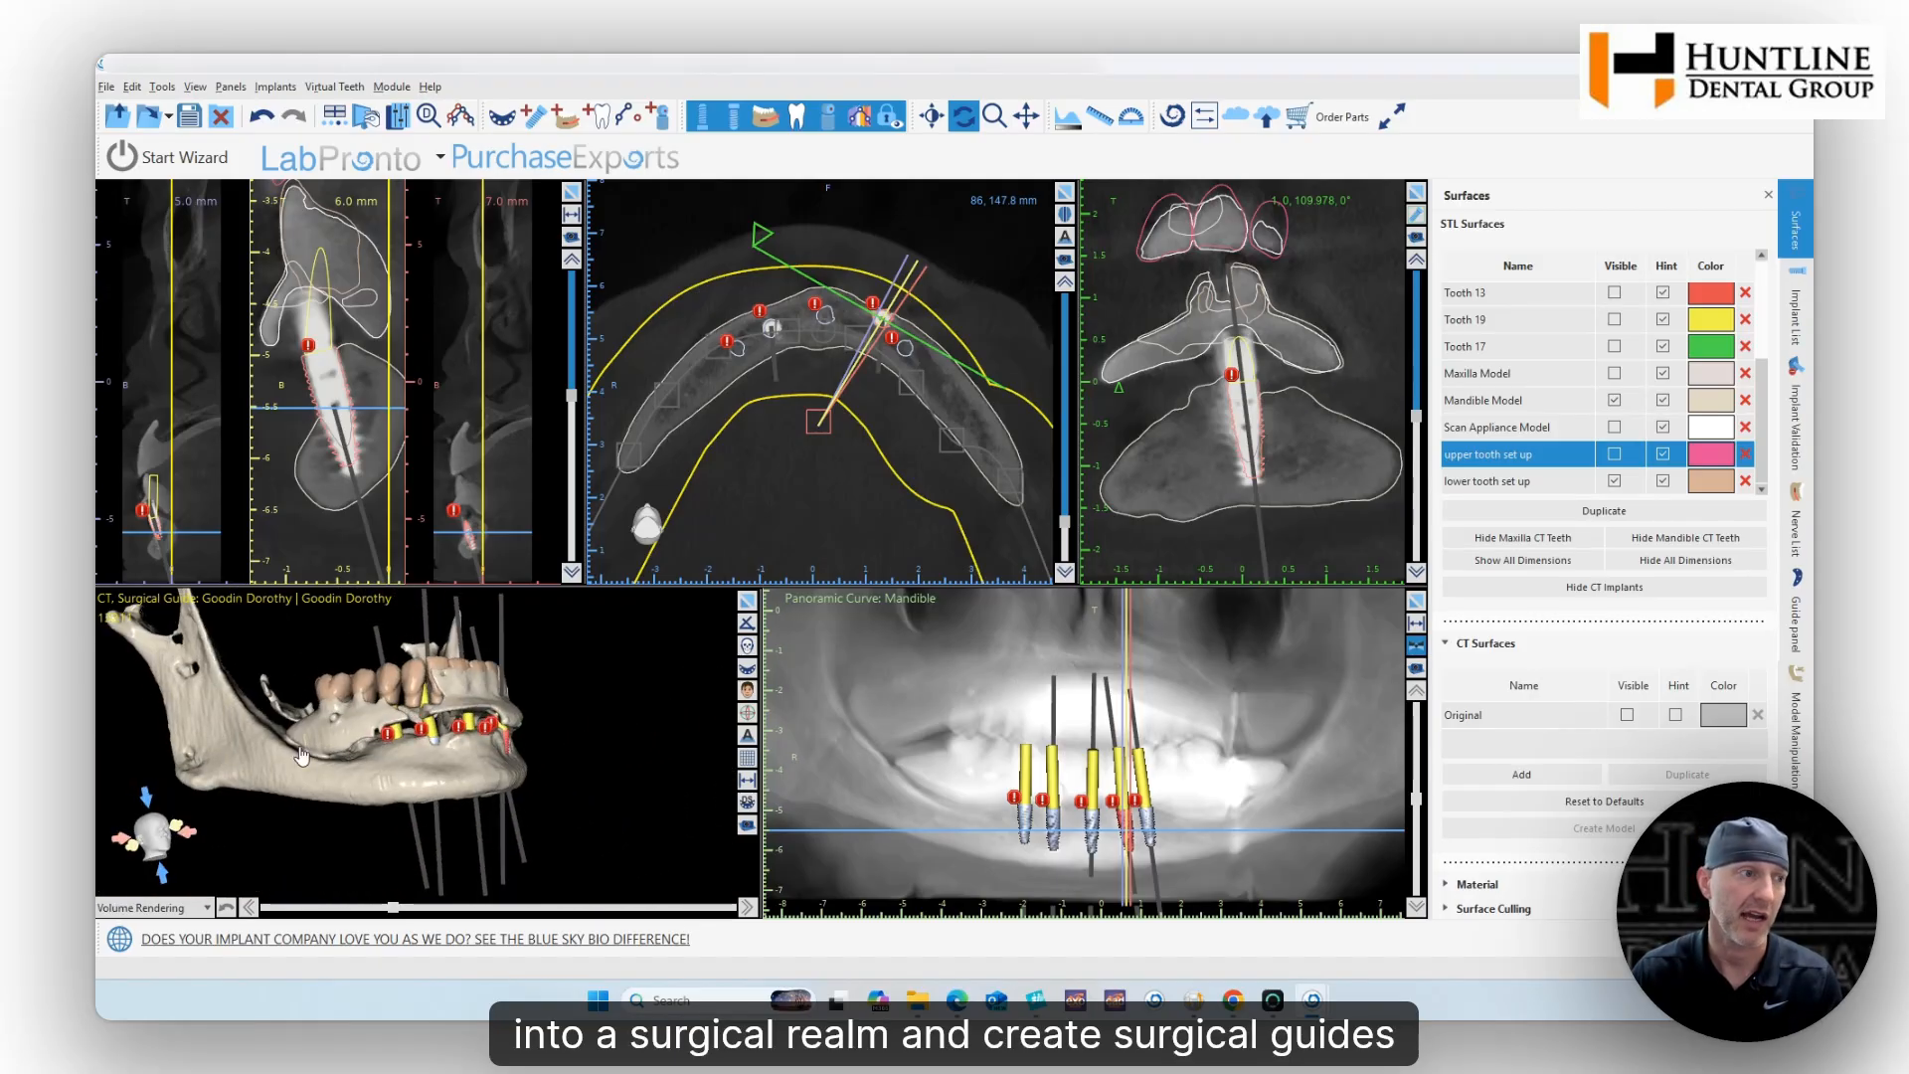
{"action": "left_click_drag", "start_coordinate": [684, 722], "coordinate": [264, 784]}
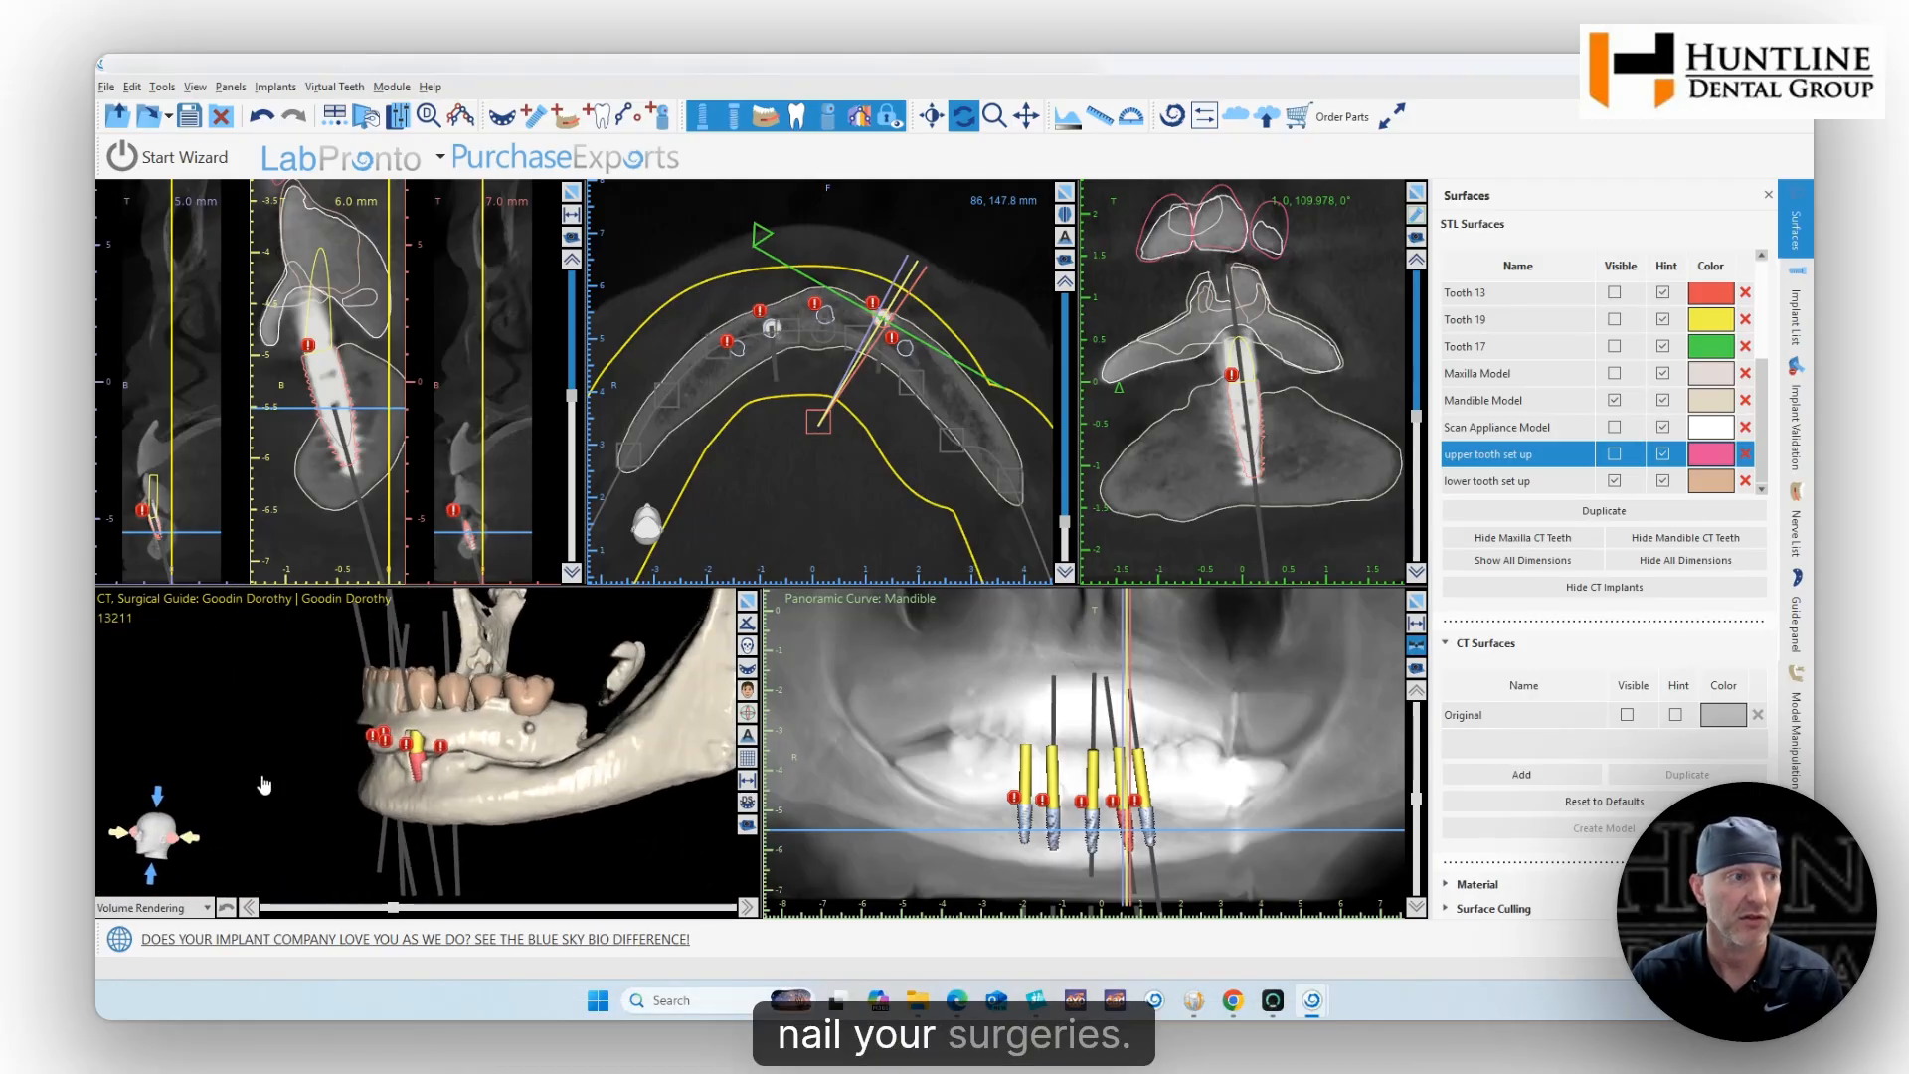
{"action": "left_click_drag", "start_coordinate": [661, 772], "coordinate": [439, 852]}
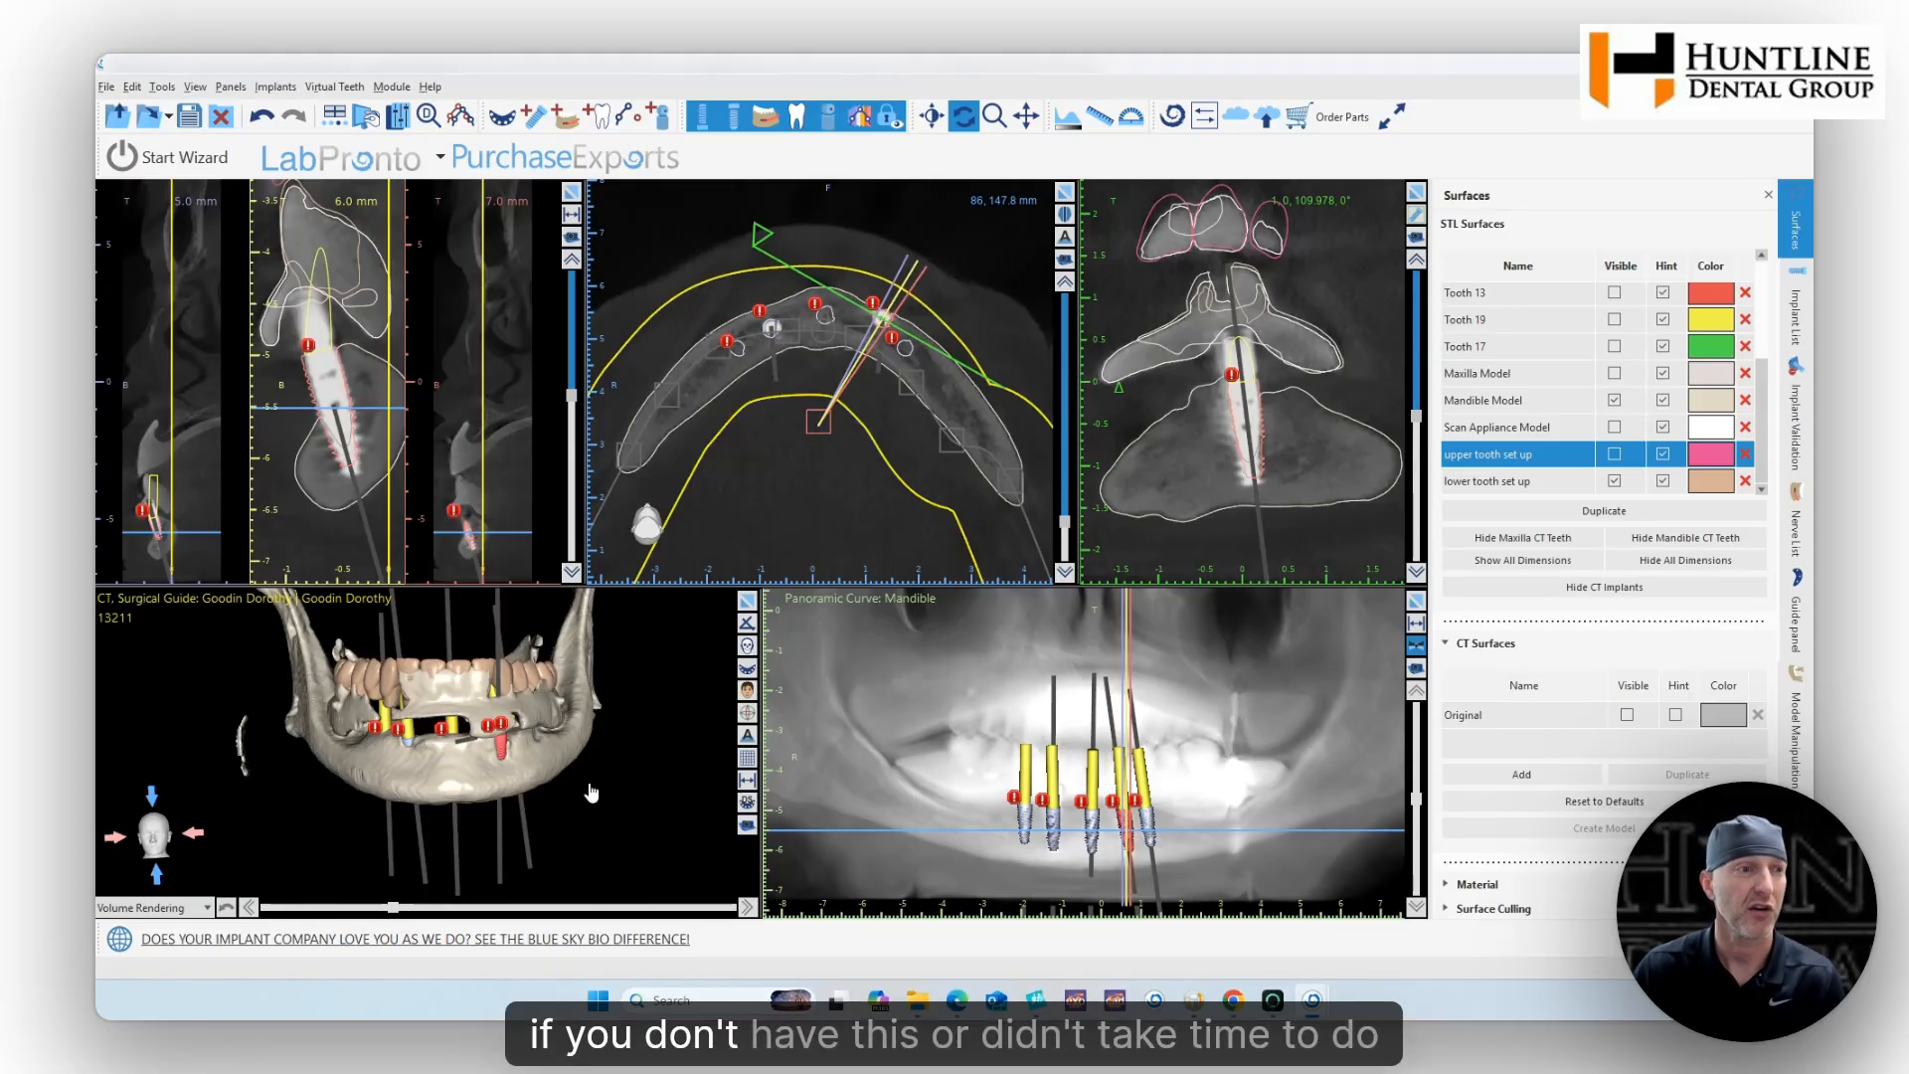
{"action": "scroll", "coordinate": [591, 792], "scroll_direction": "up", "scroll_amount": 1}
{"action": "scroll", "coordinate": [590, 793], "scroll_direction": "up", "scroll_amount": 3}
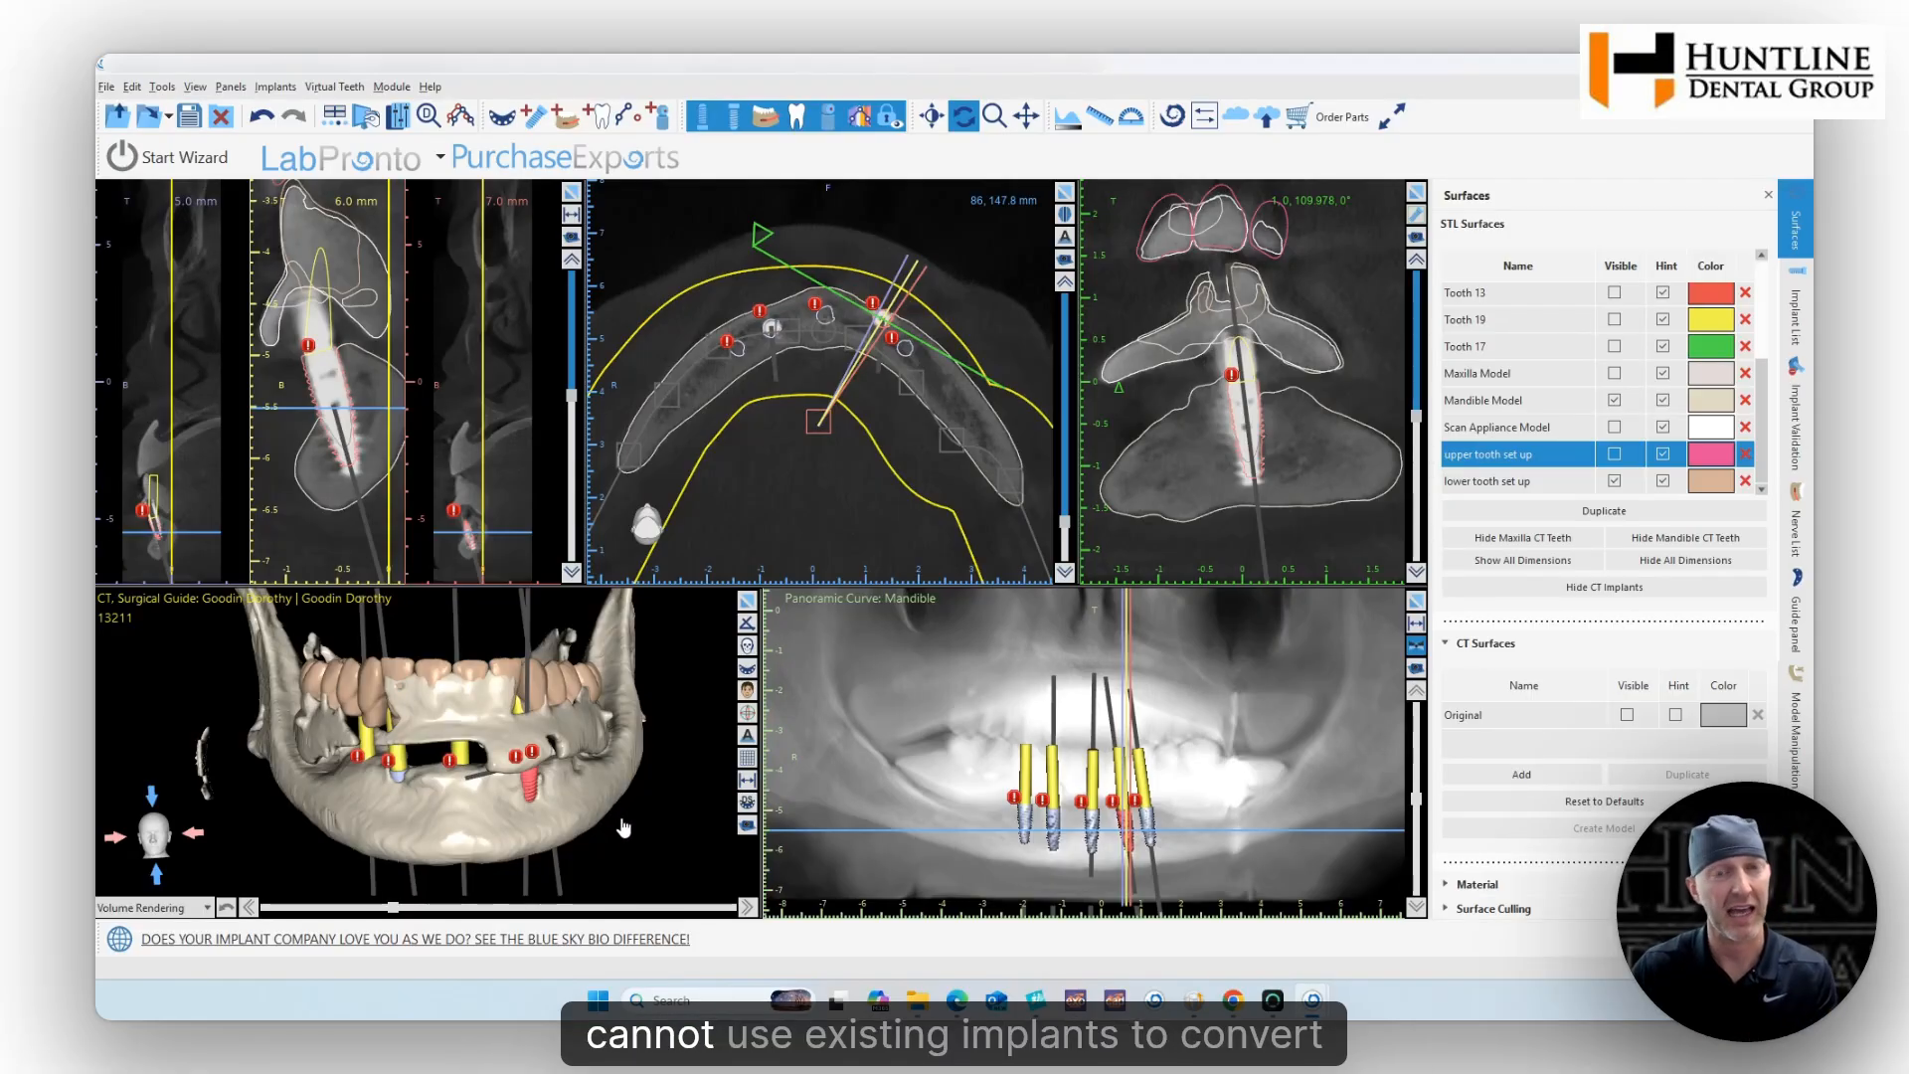
Step: Examine the highlighted implant in the 3D model from the front and the patient's left side, including its emergence near the teeth
{"action": "left_click_drag", "start_coordinate": [249, 843], "coordinate": [211, 814]}
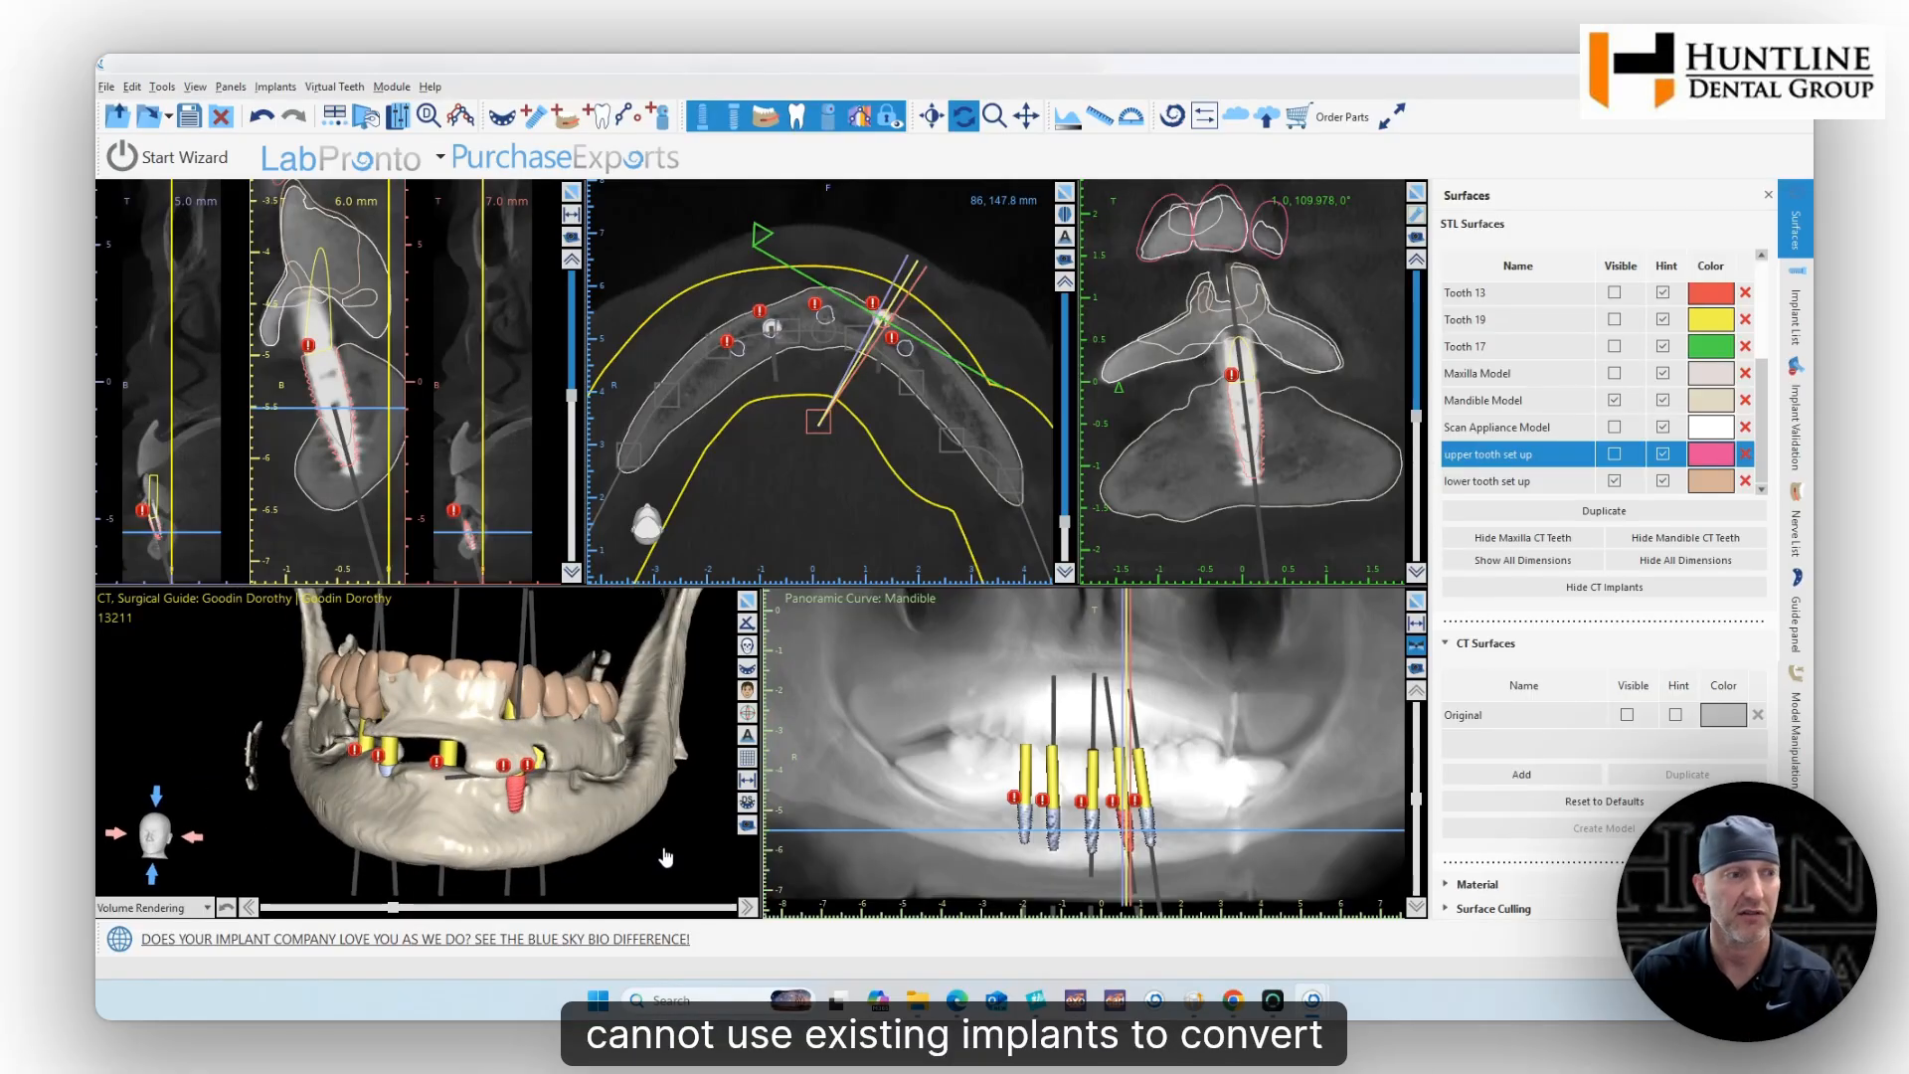
{"action": "left_click", "coordinate": [517, 786]}
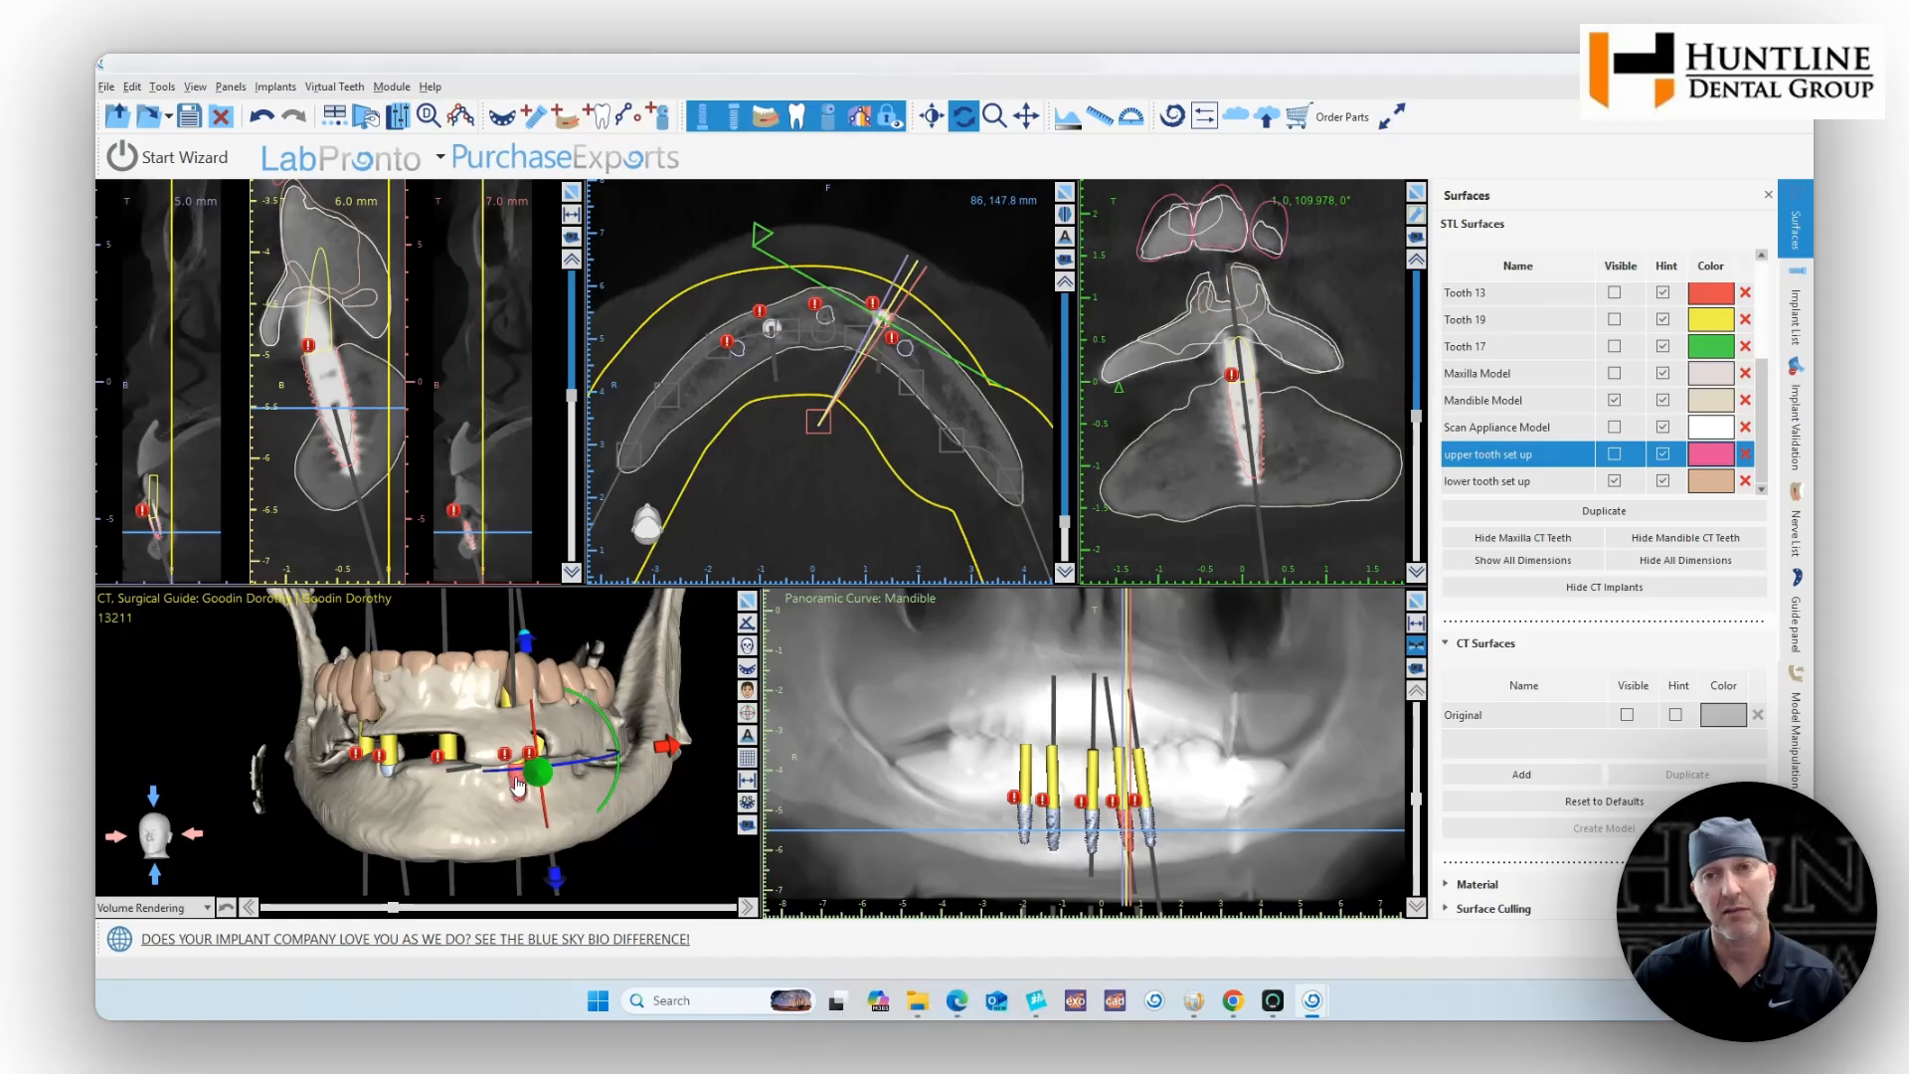
{"action": "left_click", "coordinate": [523, 788]}
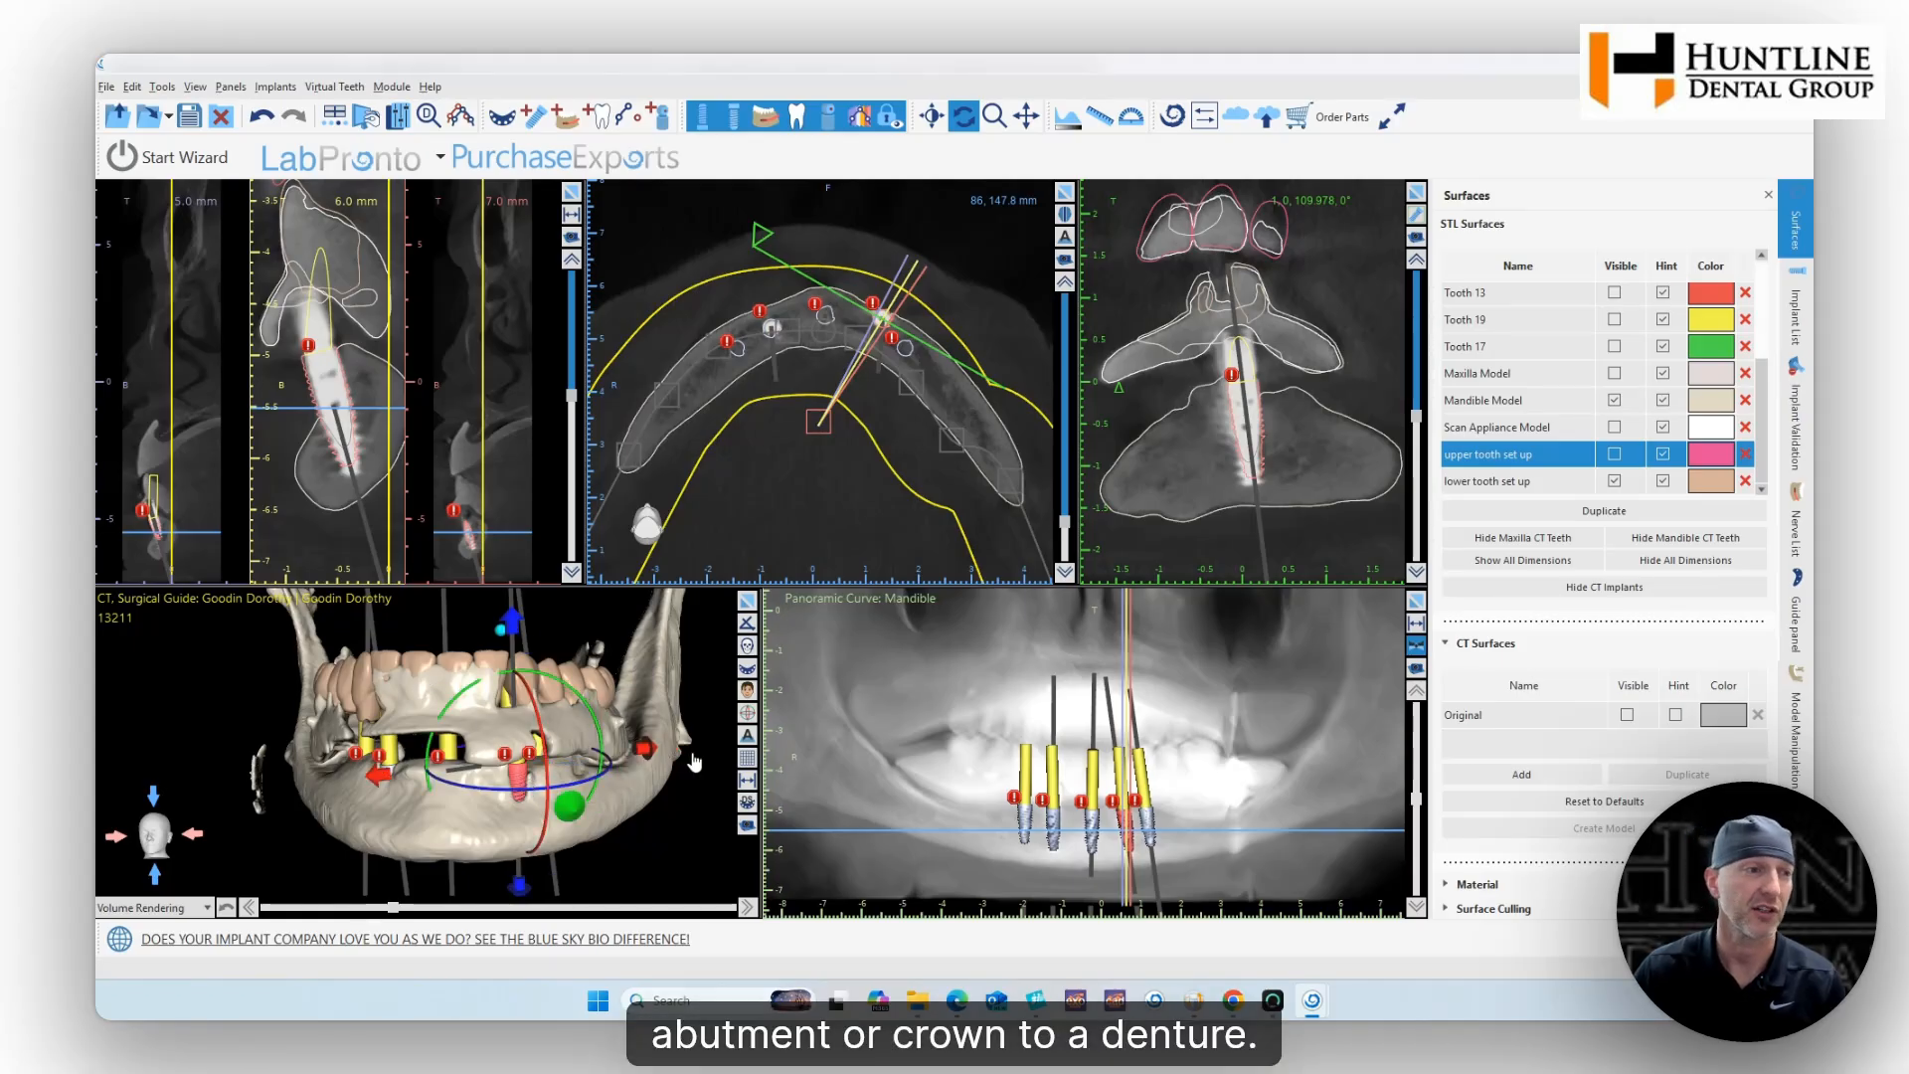
{"action": "left_click_drag", "start_coordinate": [440, 693], "coordinate": [489, 788]}
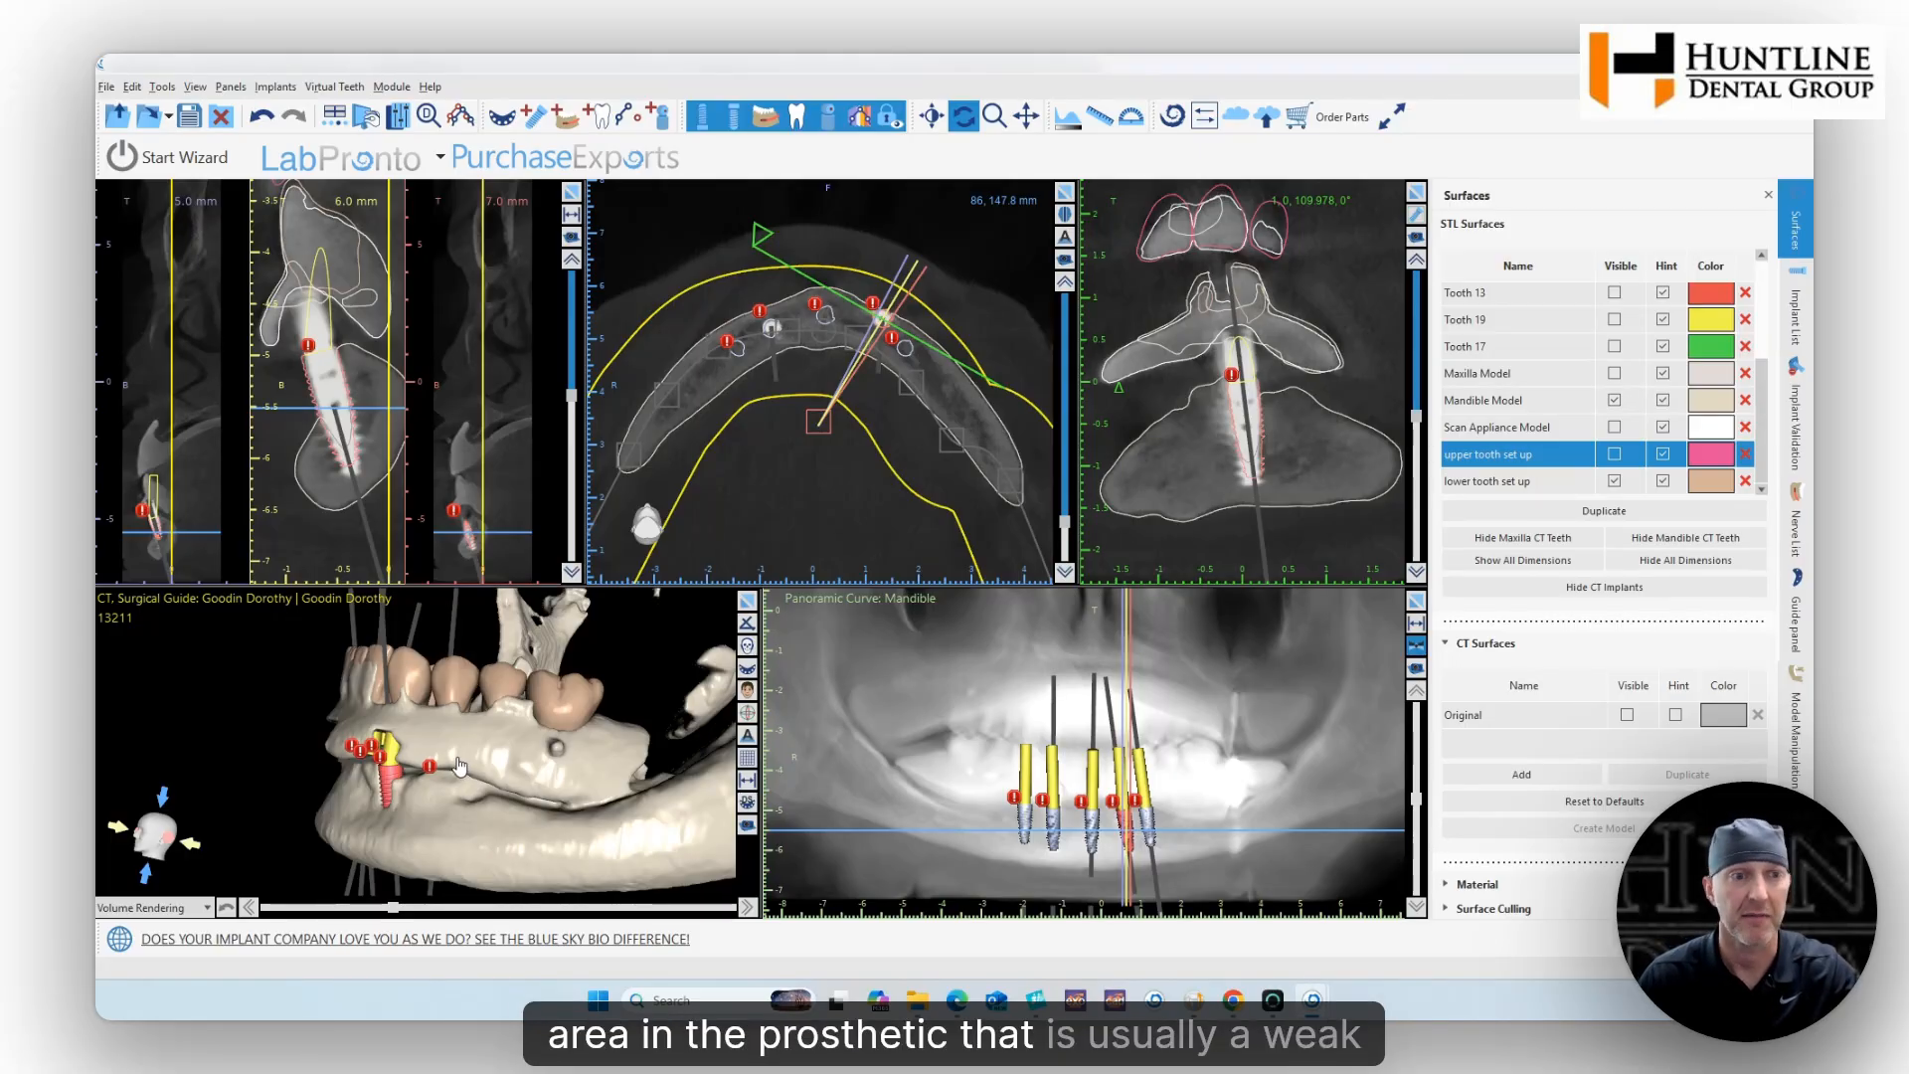
{"action": "left_click", "coordinate": [441, 758]}
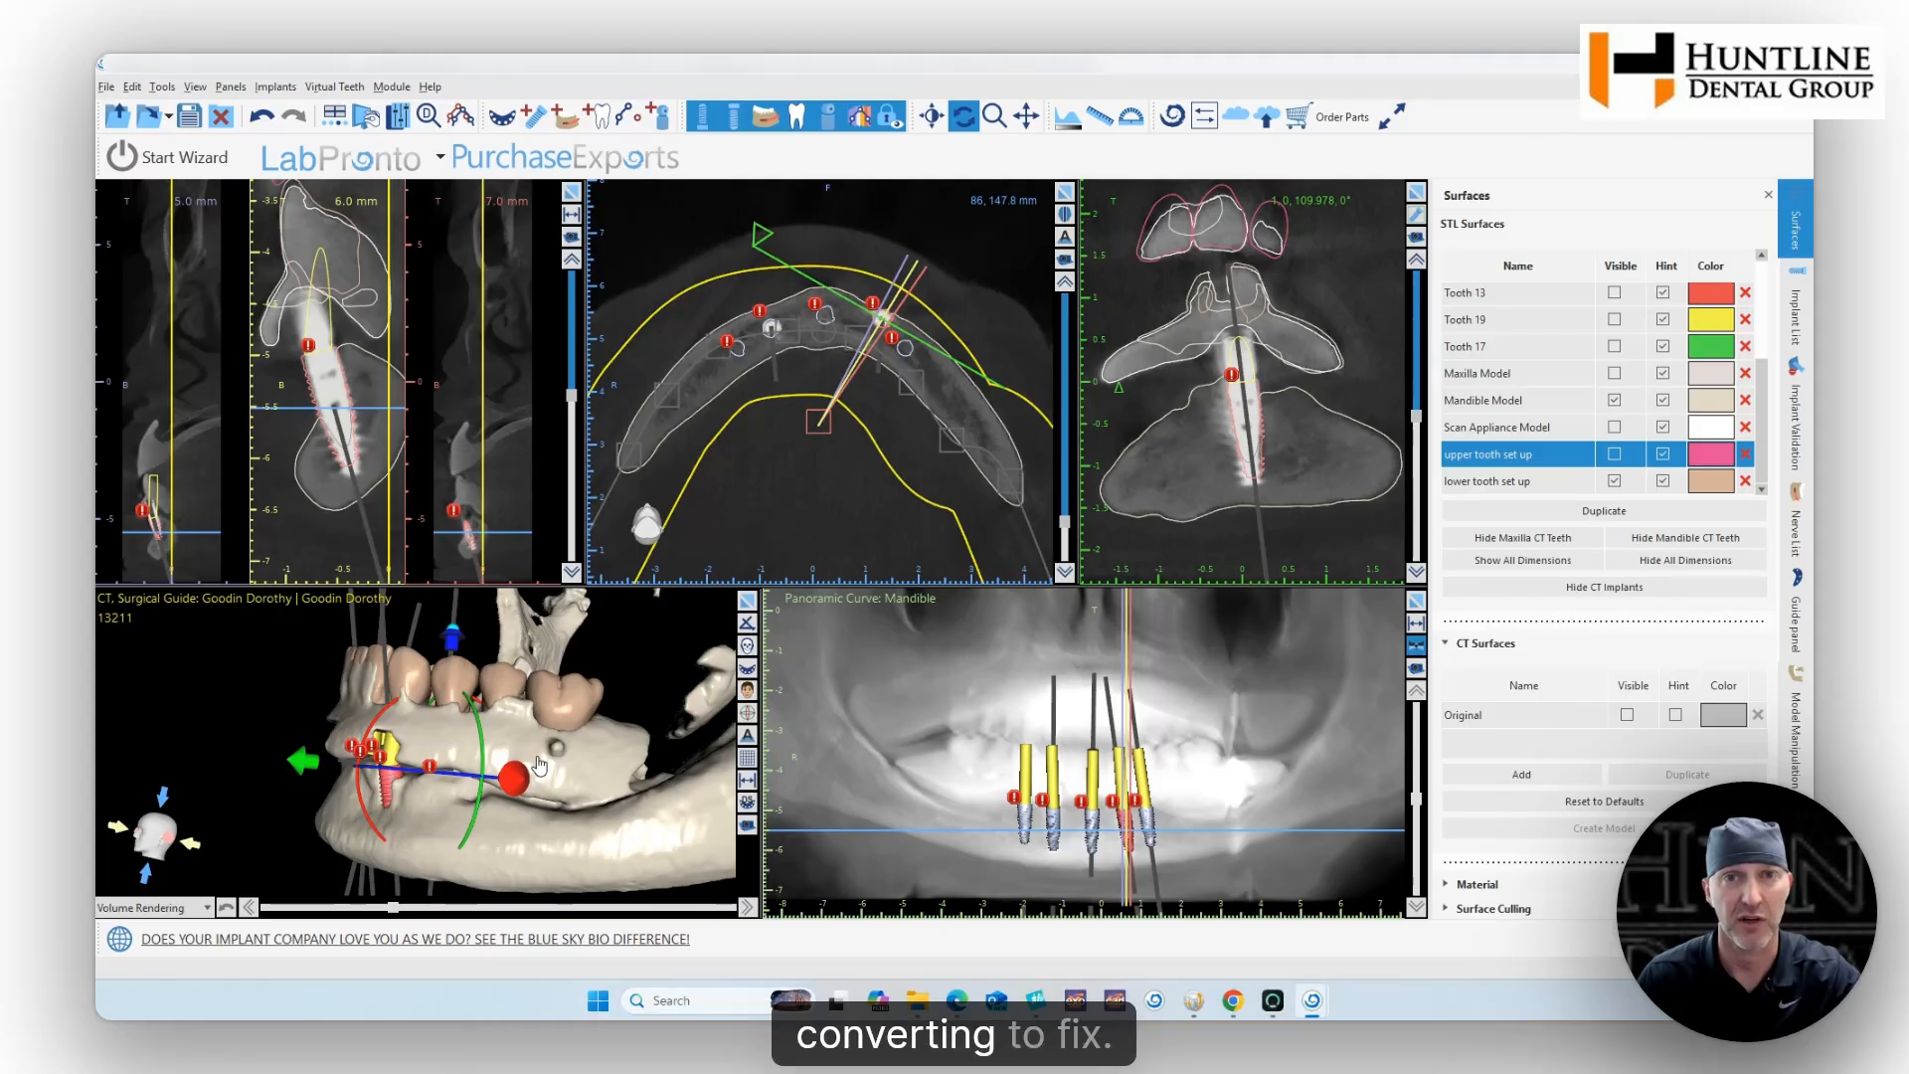
{"action": "left_click", "coordinate": [401, 798]}
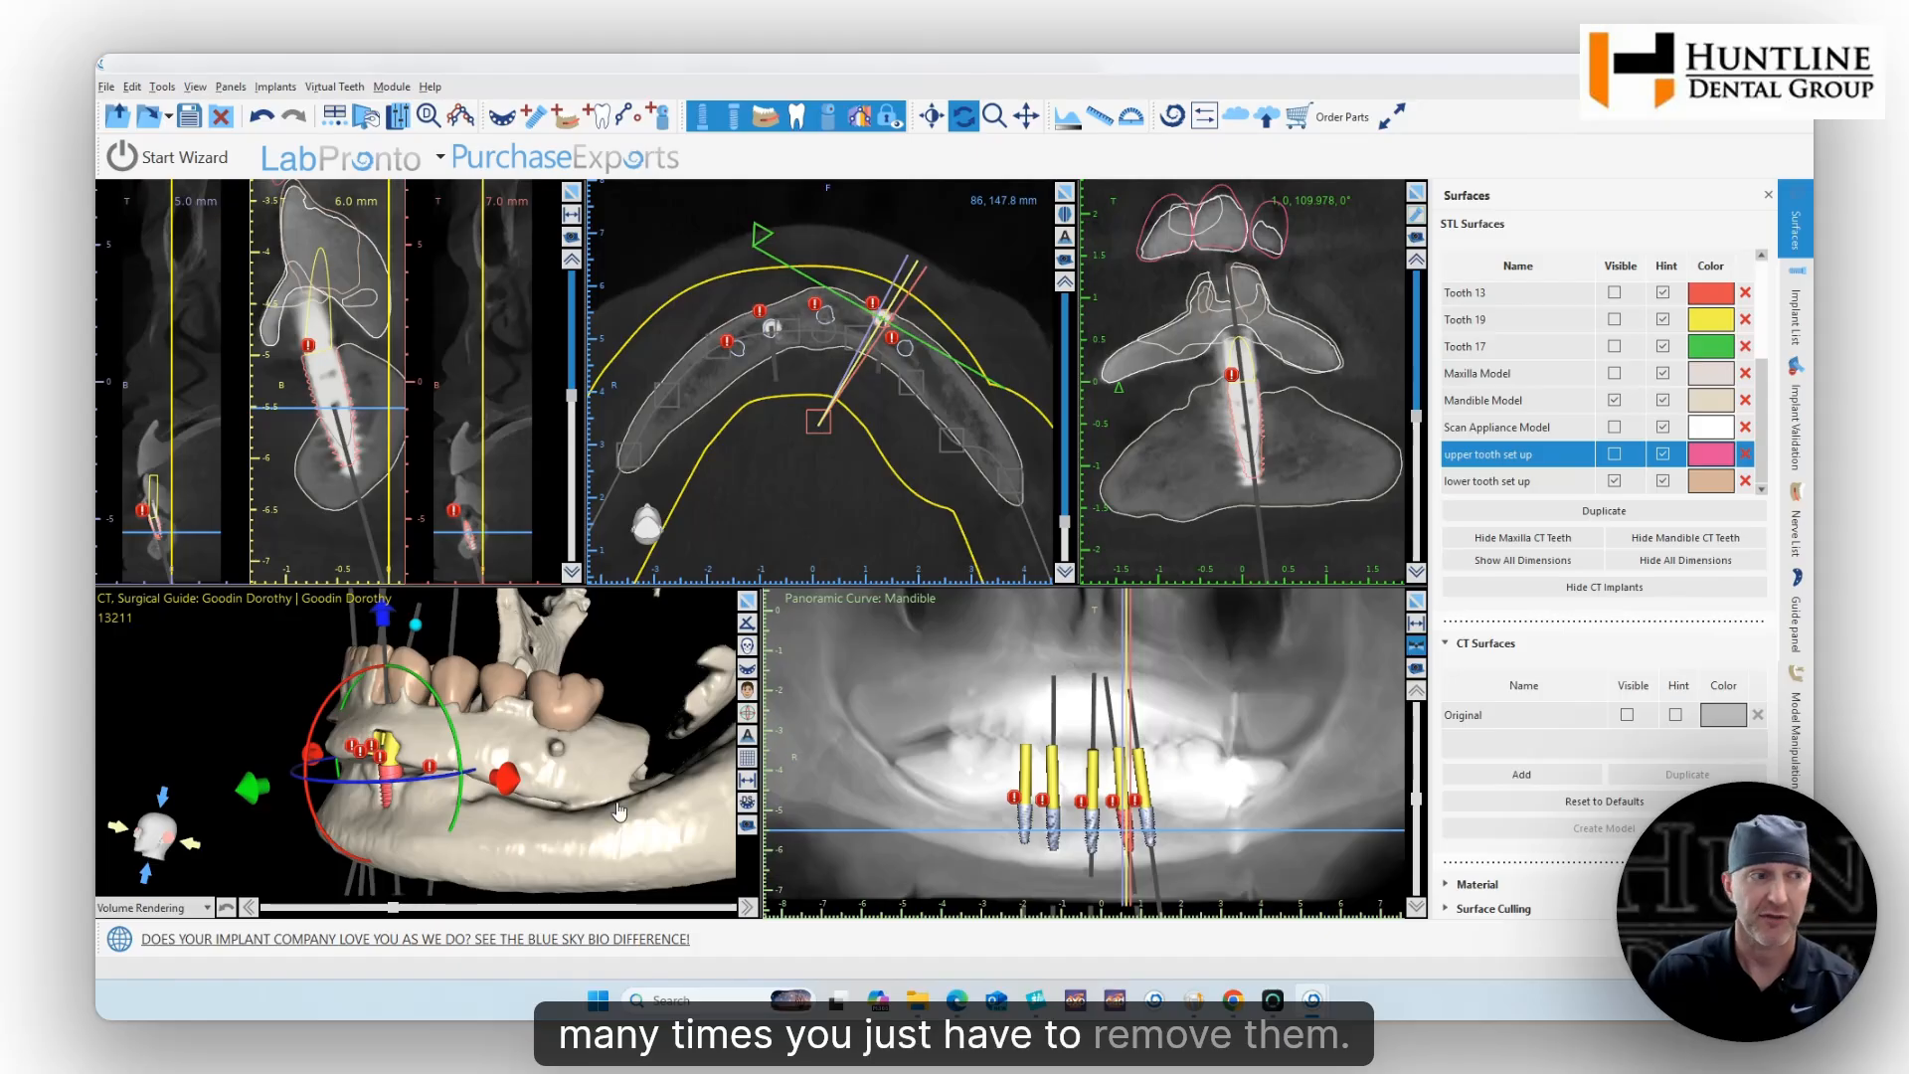
Step: Recheck the questionable highlighted implant against the whole lower jaw from the front, and up close from the patient's left side
{"action": "left_click_drag", "start_coordinate": [425, 826], "coordinate": [480, 830]}
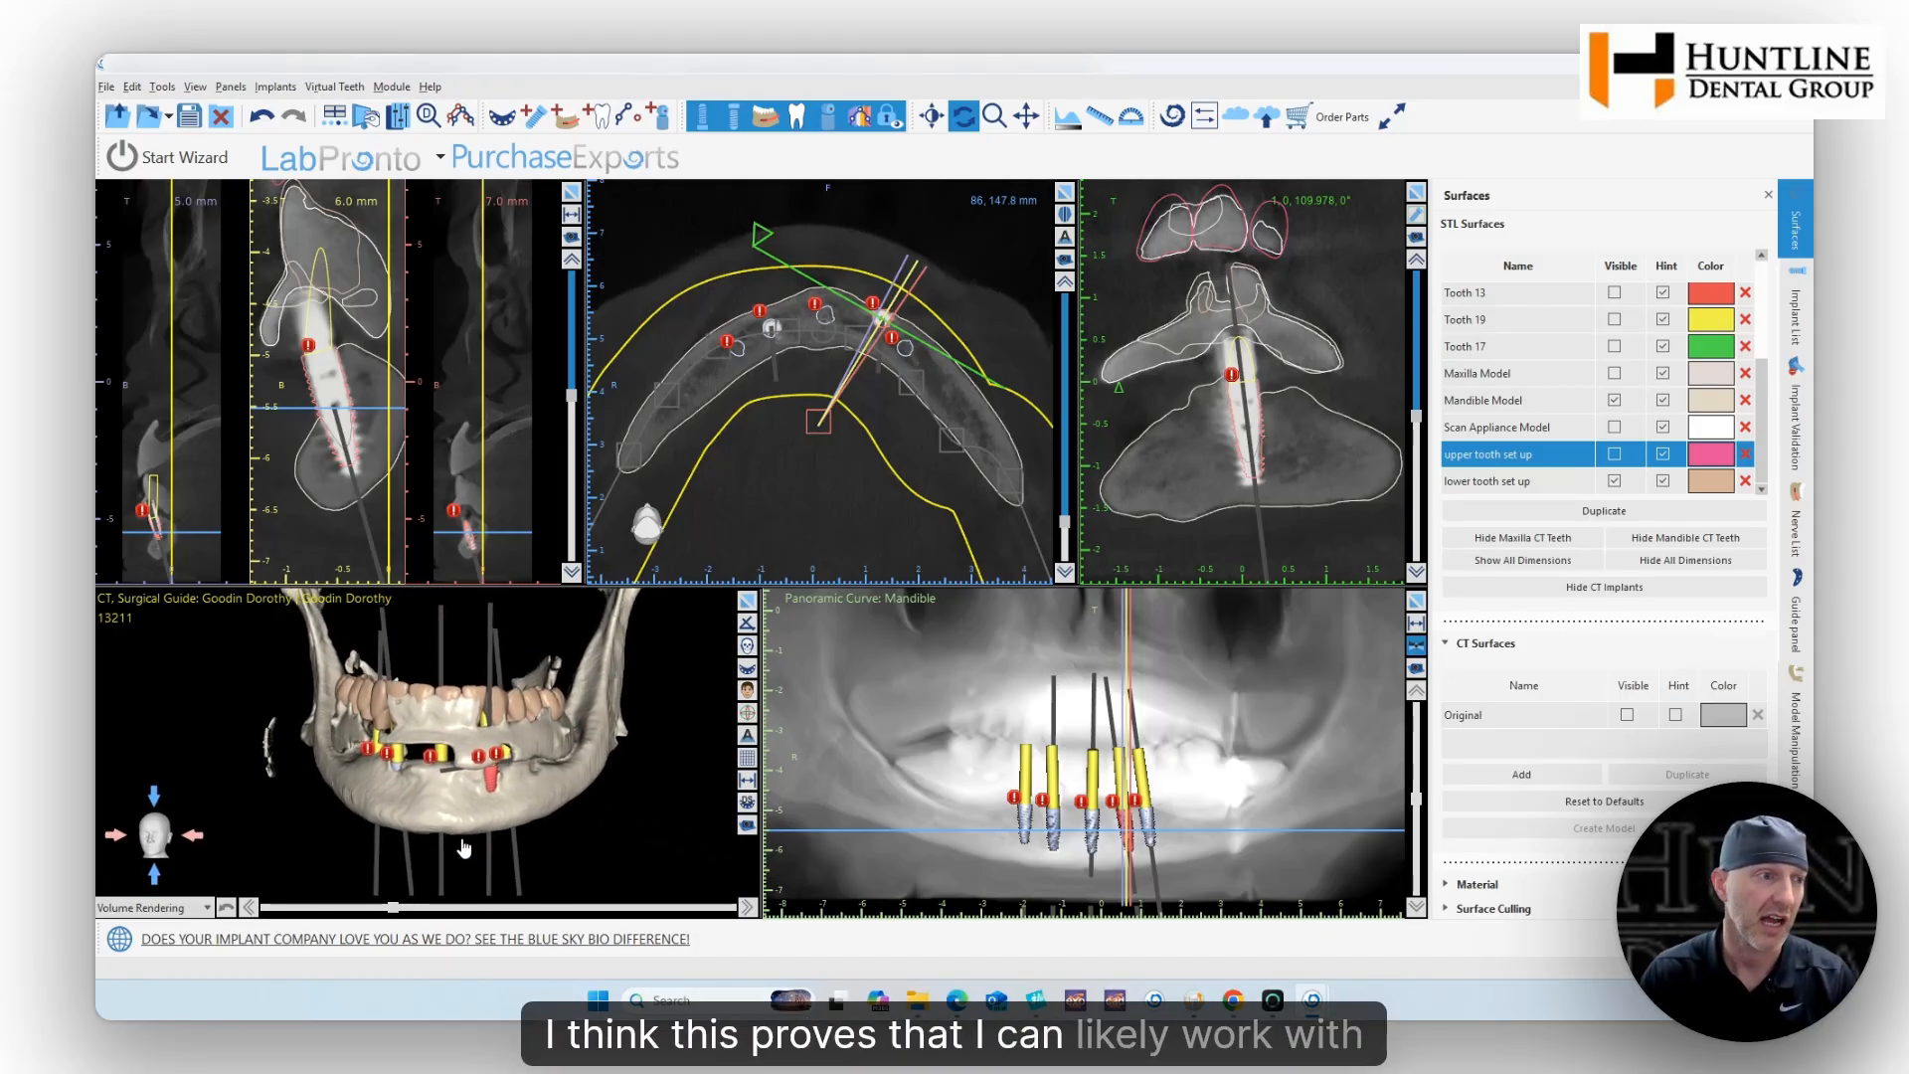
{"action": "left_click", "coordinate": [488, 756]}
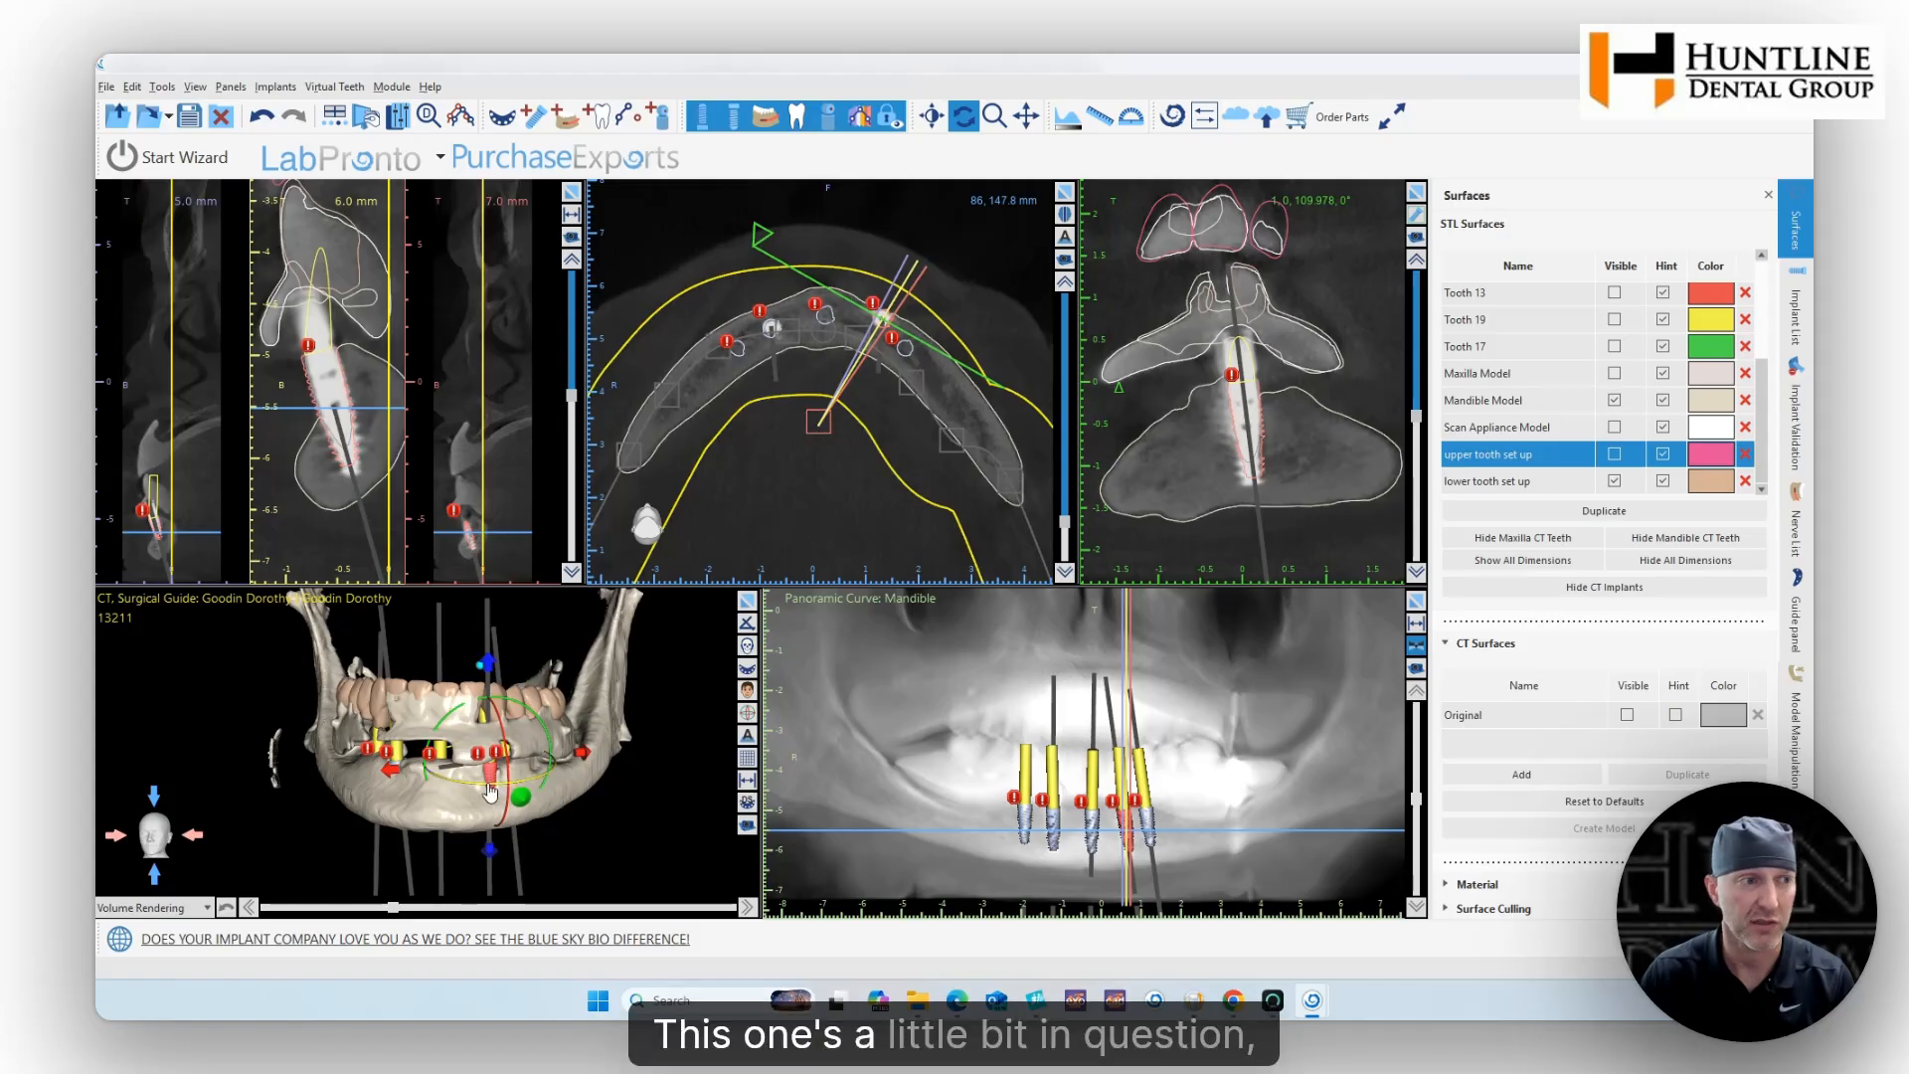
{"action": "left_click_drag", "start_coordinate": [606, 808], "coordinate": [378, 761]}
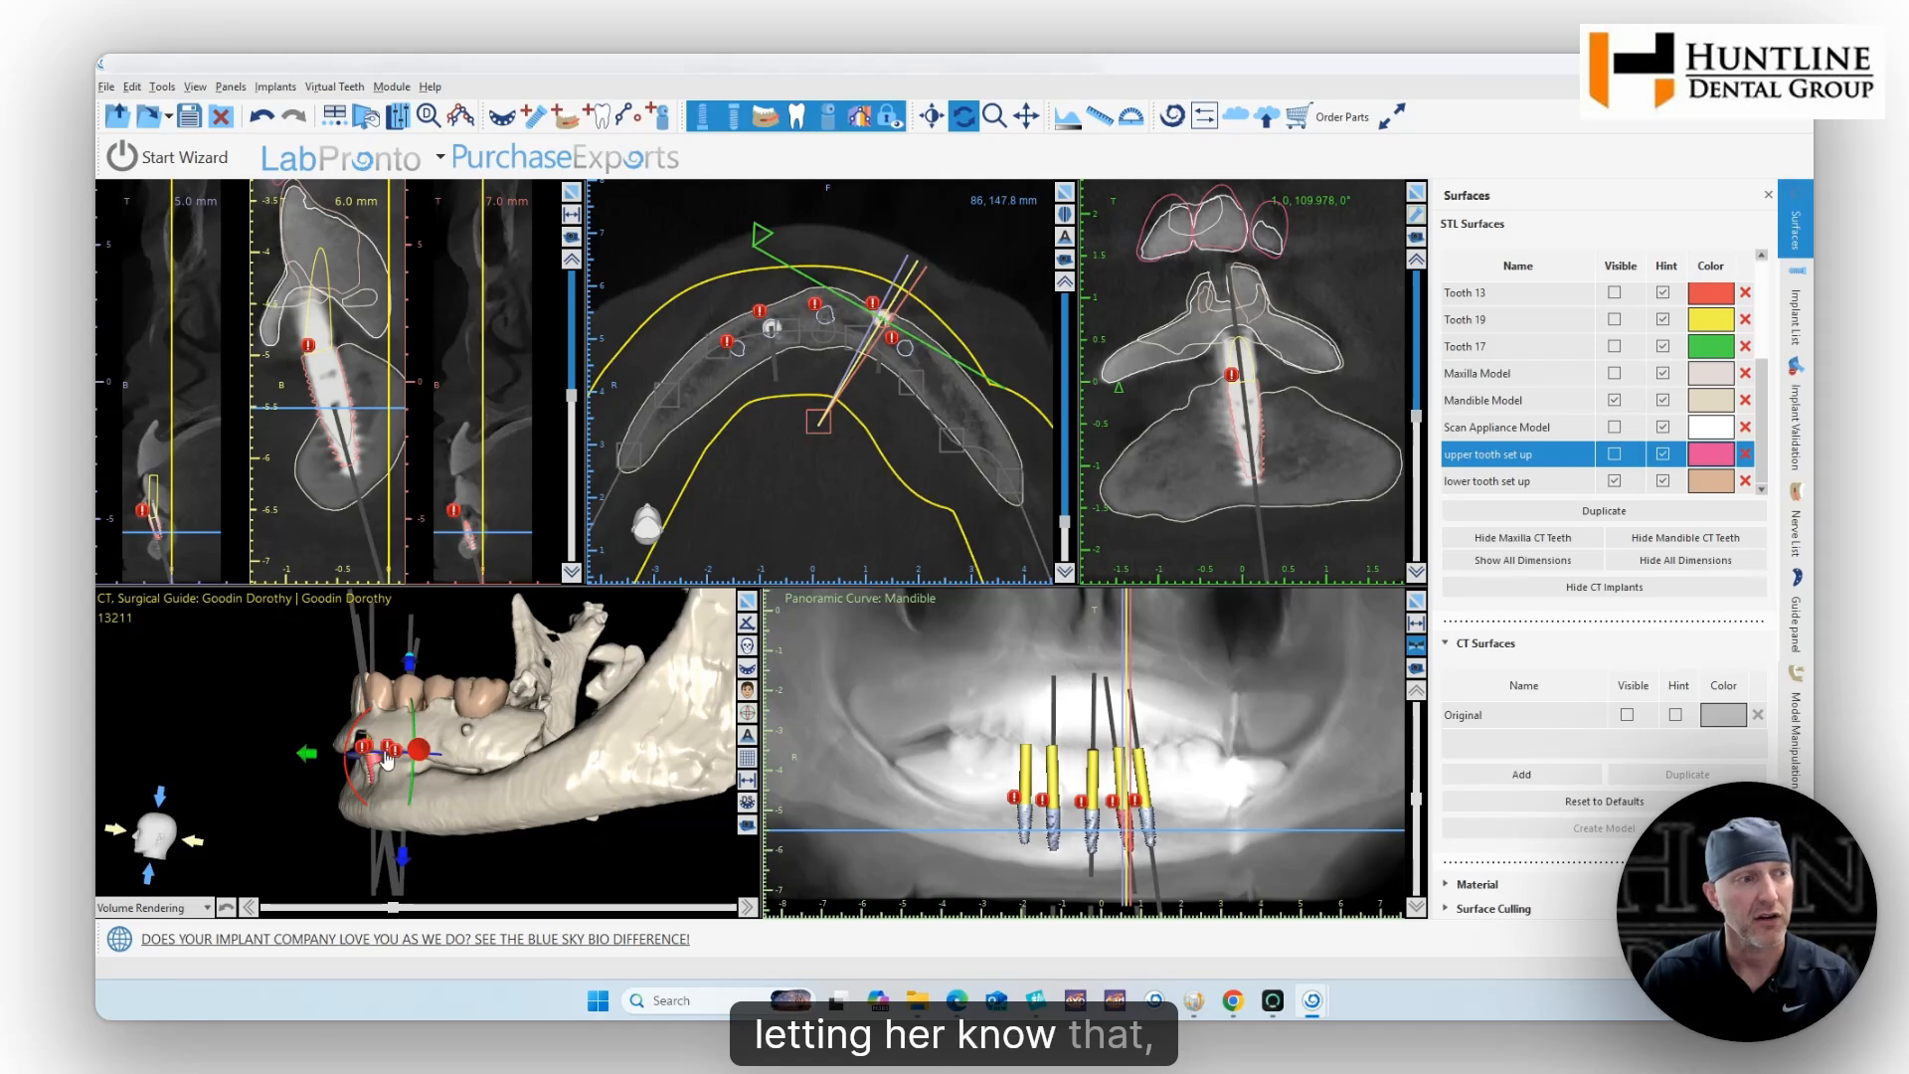
{"action": "scroll", "coordinate": [378, 771], "scroll_direction": "up", "scroll_amount": 3}
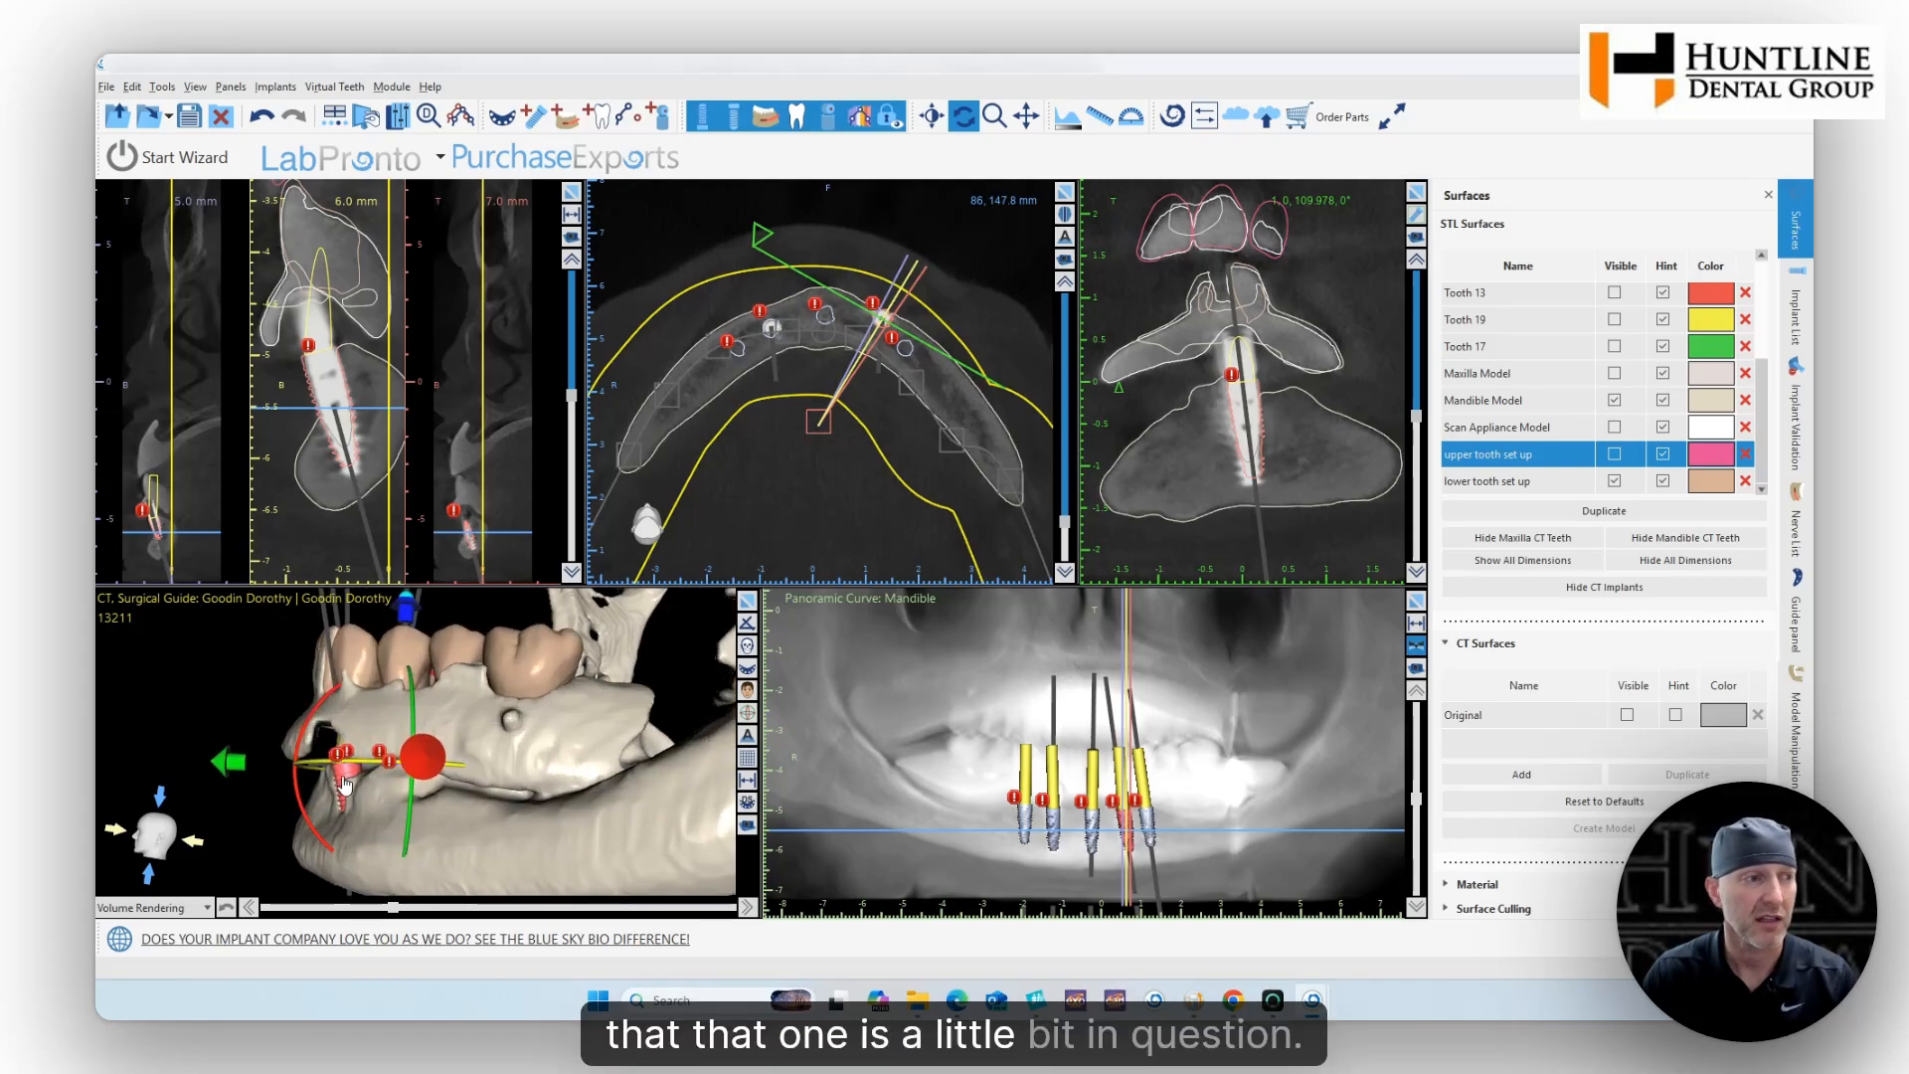
{"action": "left_click_drag", "start_coordinate": [340, 788], "coordinate": [456, 793]}
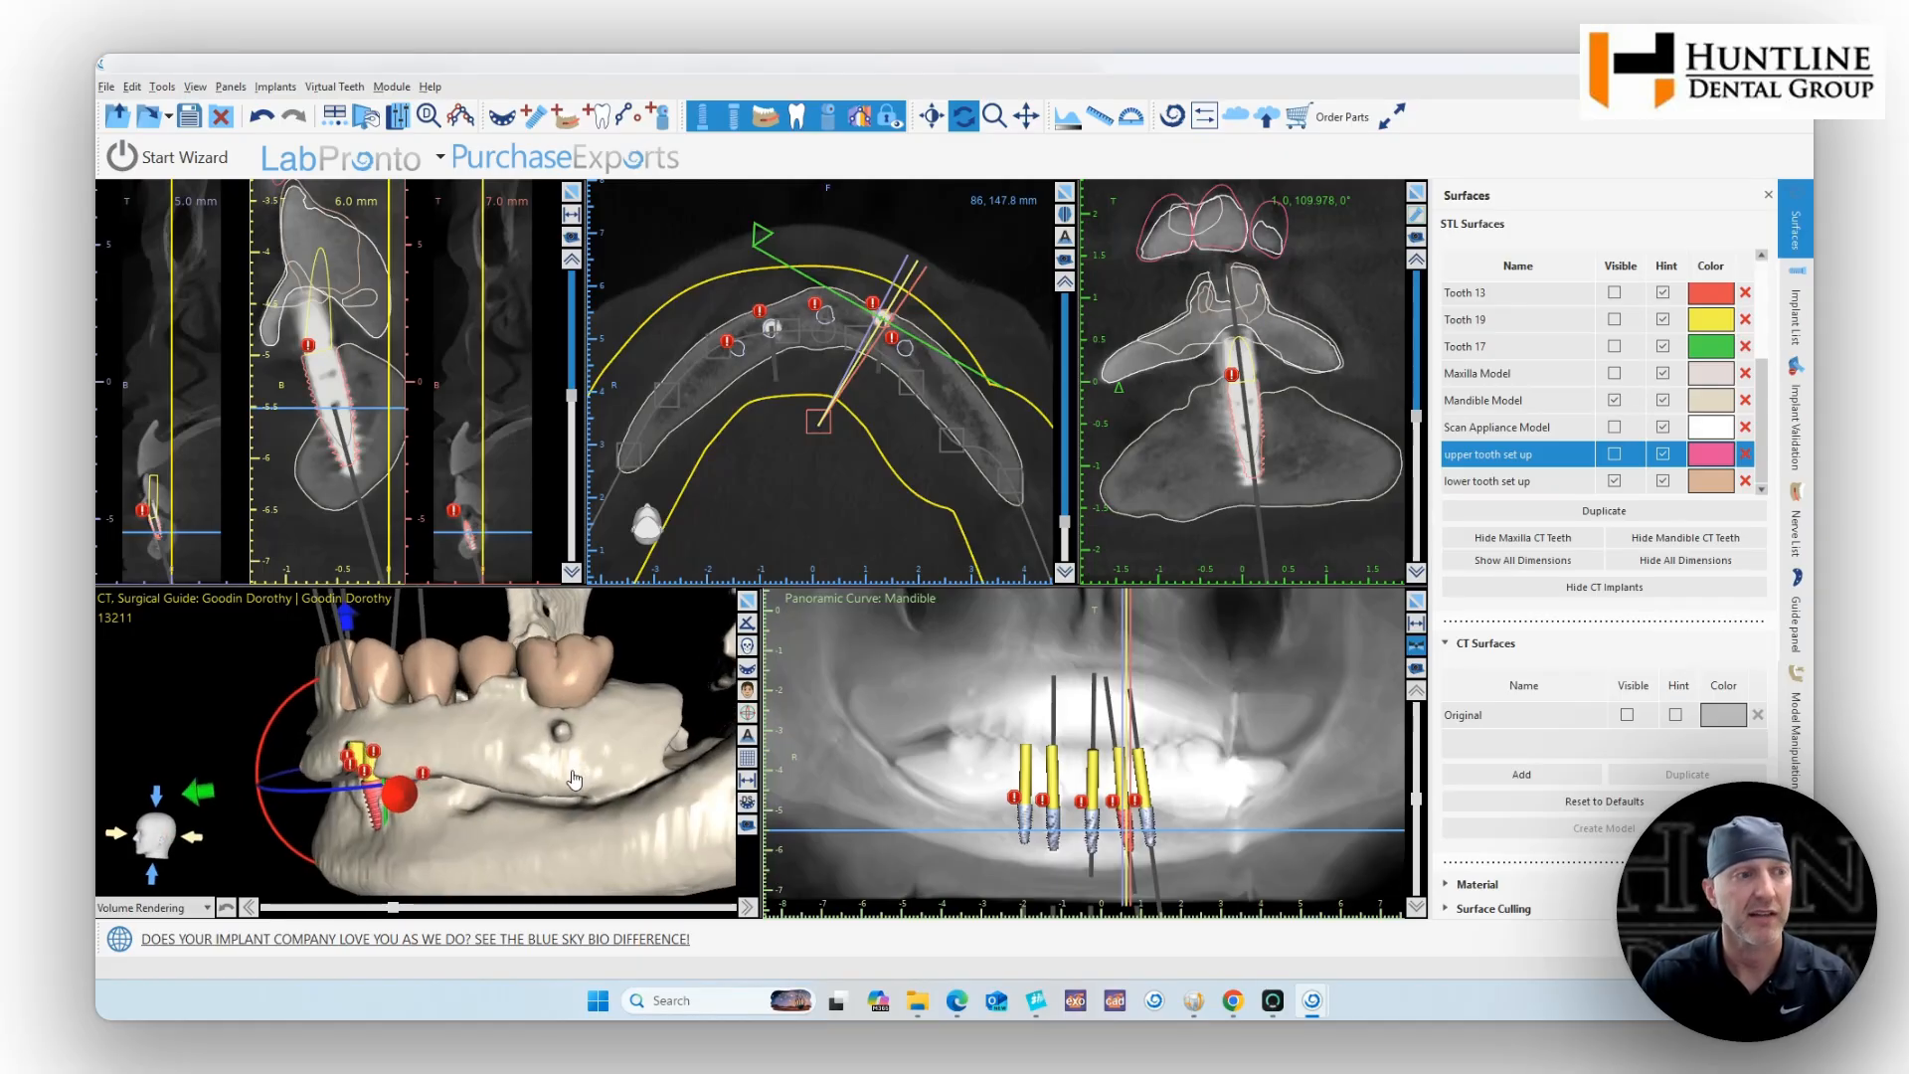
{"action": "scroll", "coordinate": [584, 799], "scroll_direction": "down", "scroll_amount": 2}
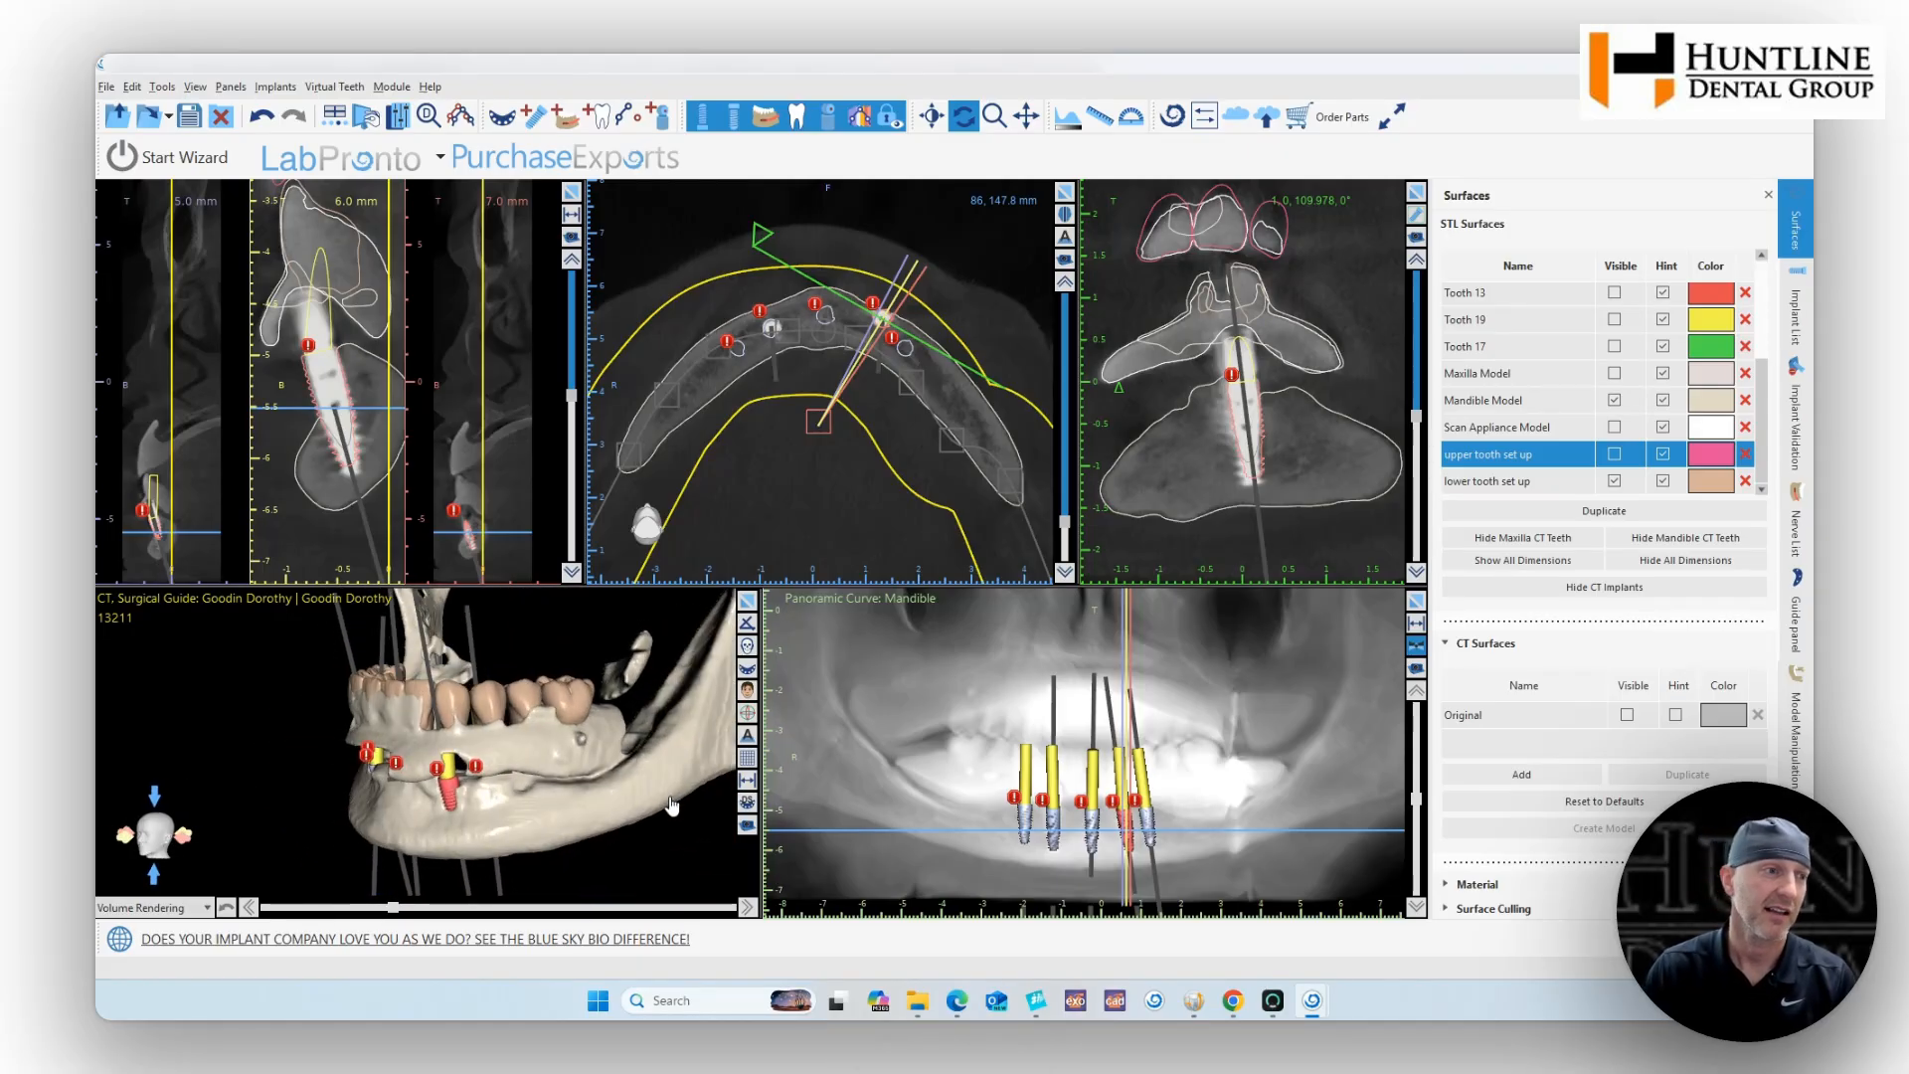